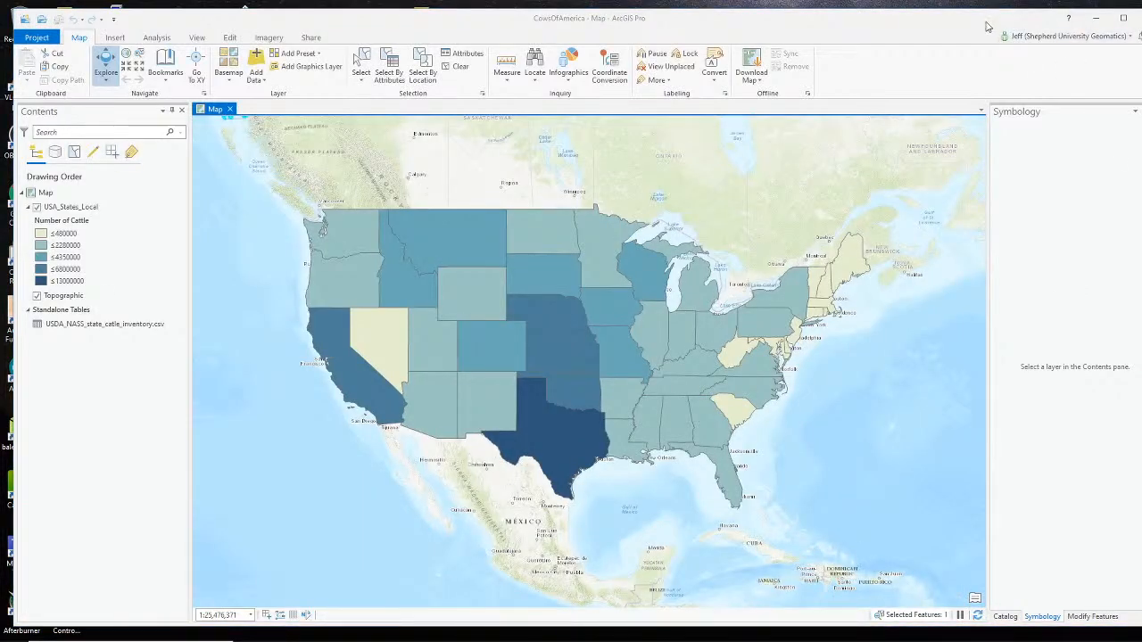
Clear the feature selection on the Alaska polygon of the USA_States_Local layer.
left_click_drag(981, 24, 971, 20)
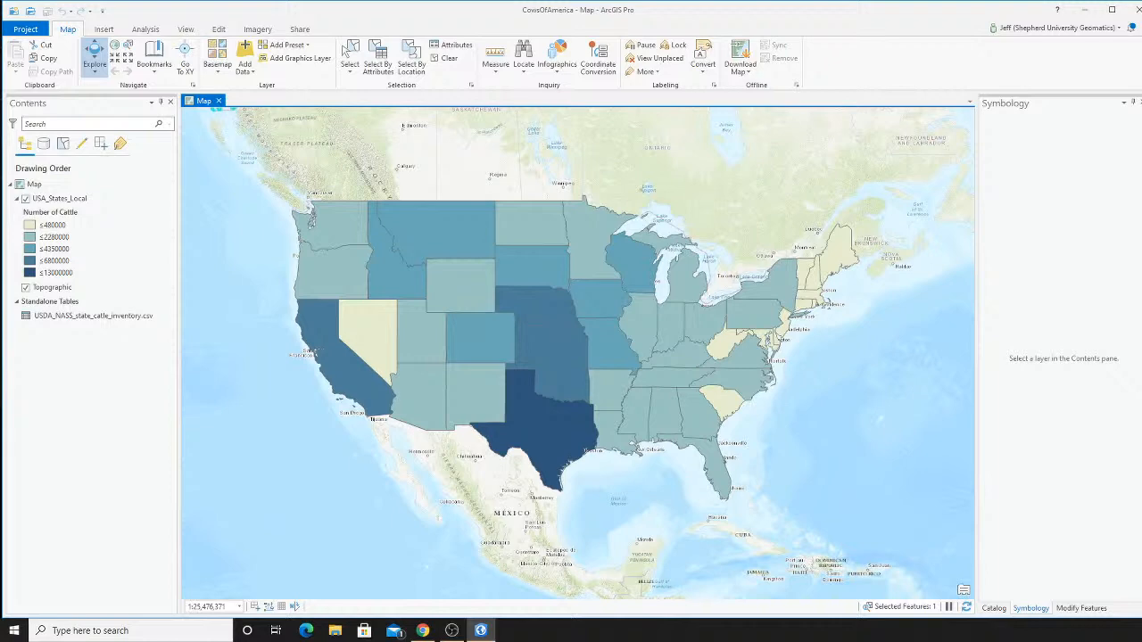
left_click_drag(1141, 618, 1140, 627)
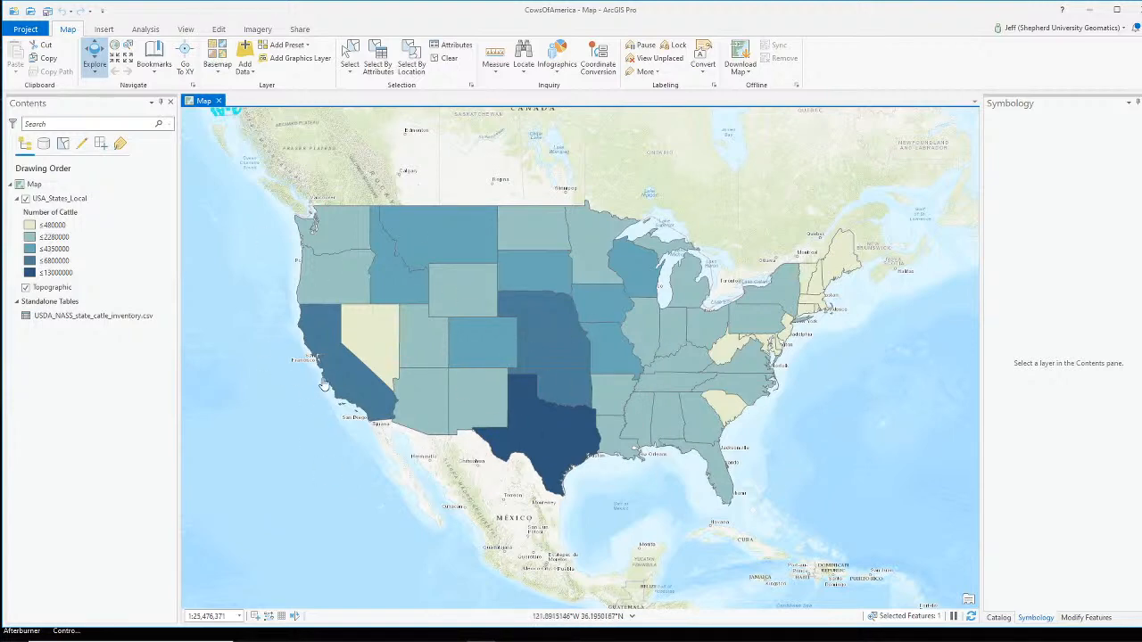
scroll(356, 397, "down", 3)
left_click_drag(247, 324, 455, 401)
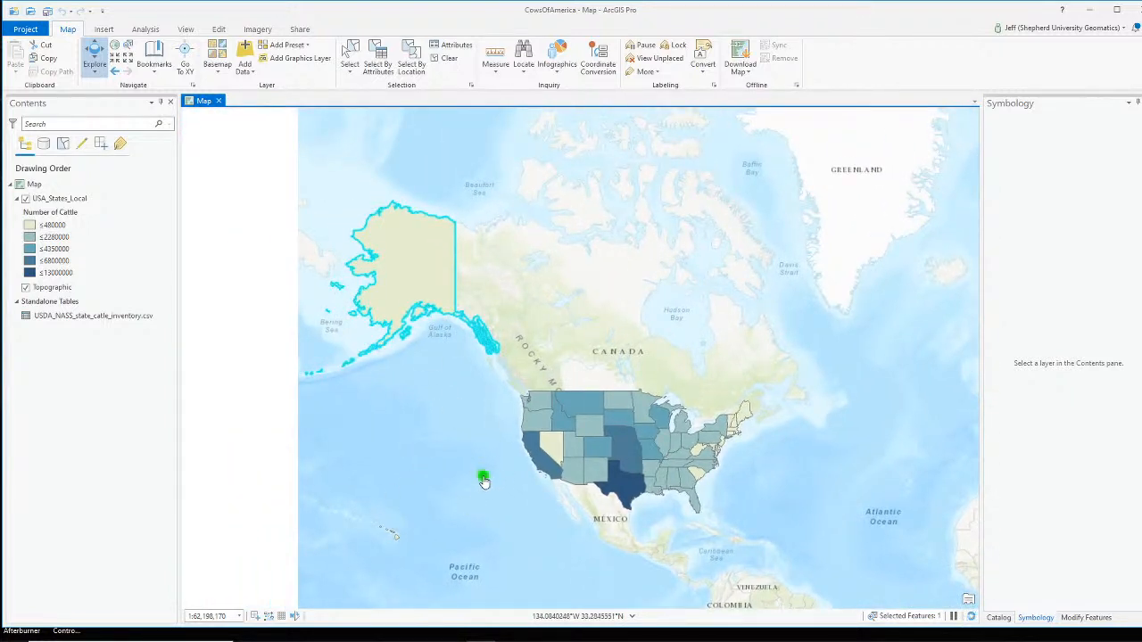
left_click(444, 58)
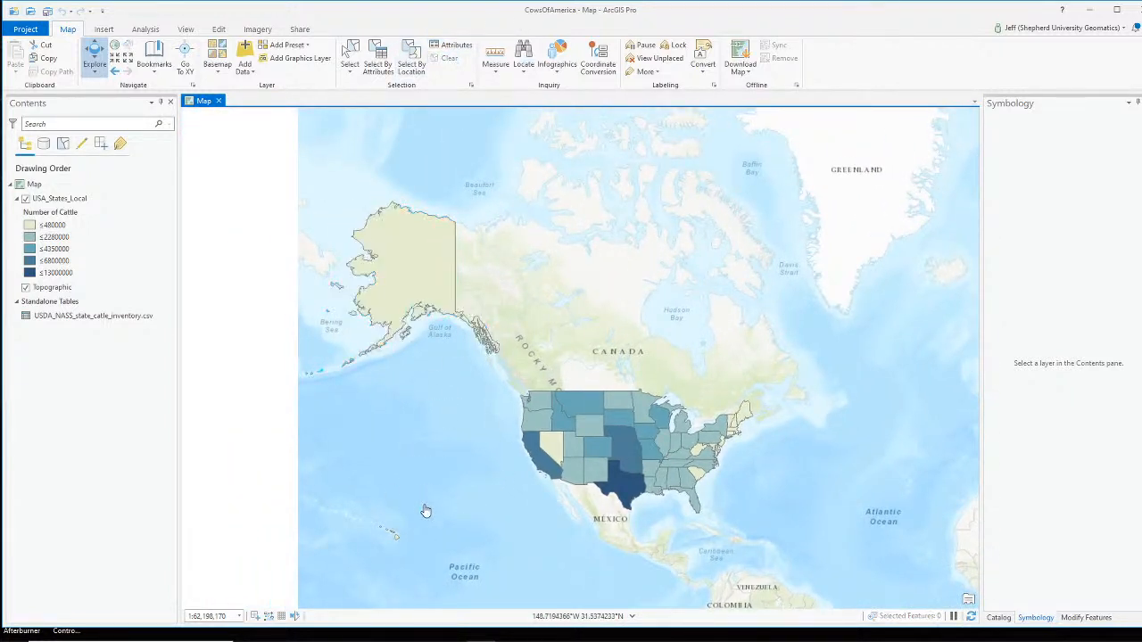
Open the attribute table of the USA_States_Local layer and examine its joined cattle inventory fields.
left_click(69, 198)
right_click(71, 197)
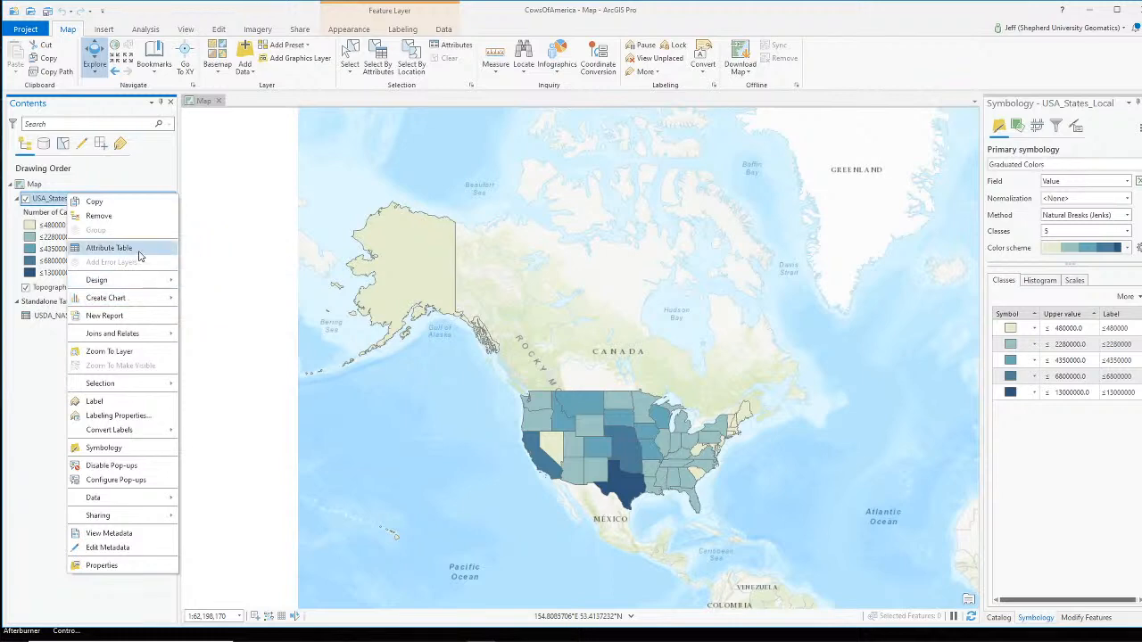
left_click(109, 247)
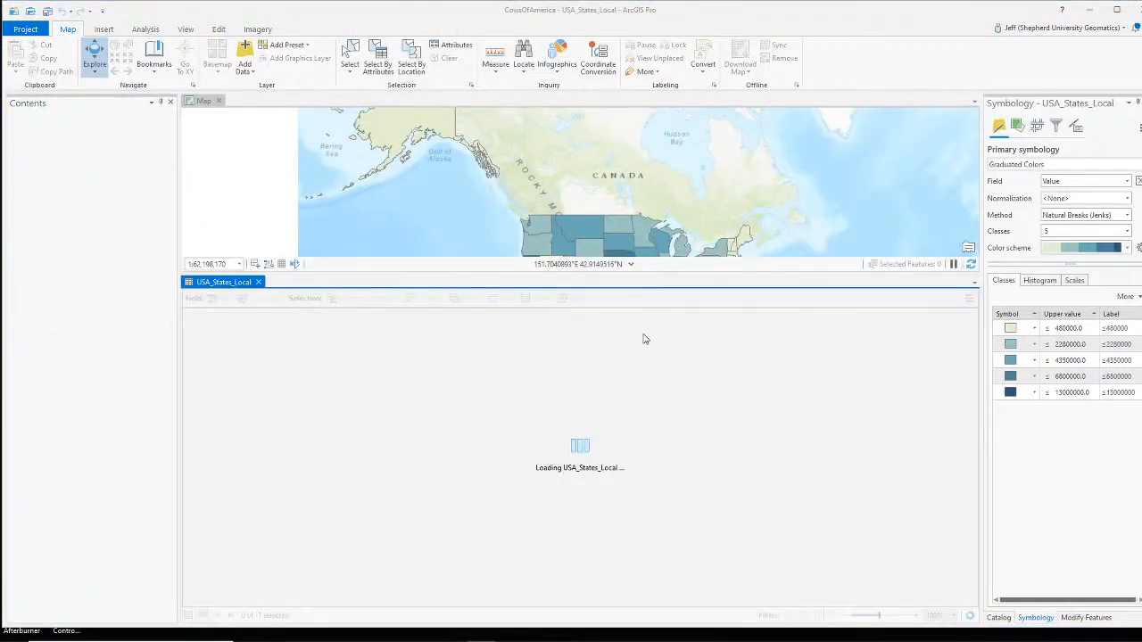
left_click_drag(353, 607, 951, 610)
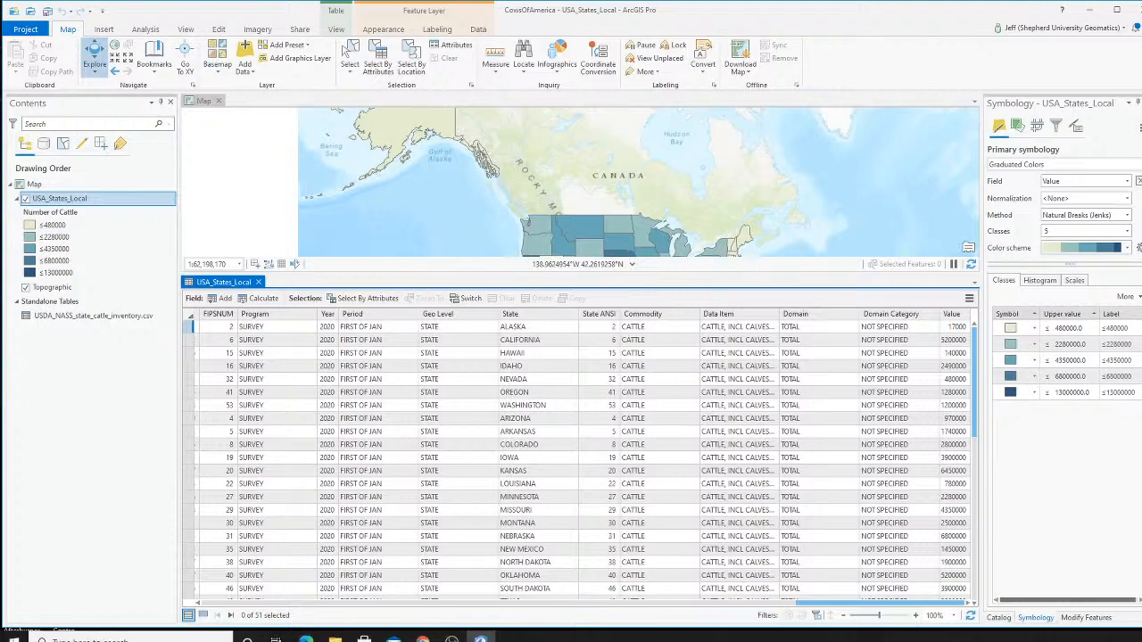
left_click(453, 631)
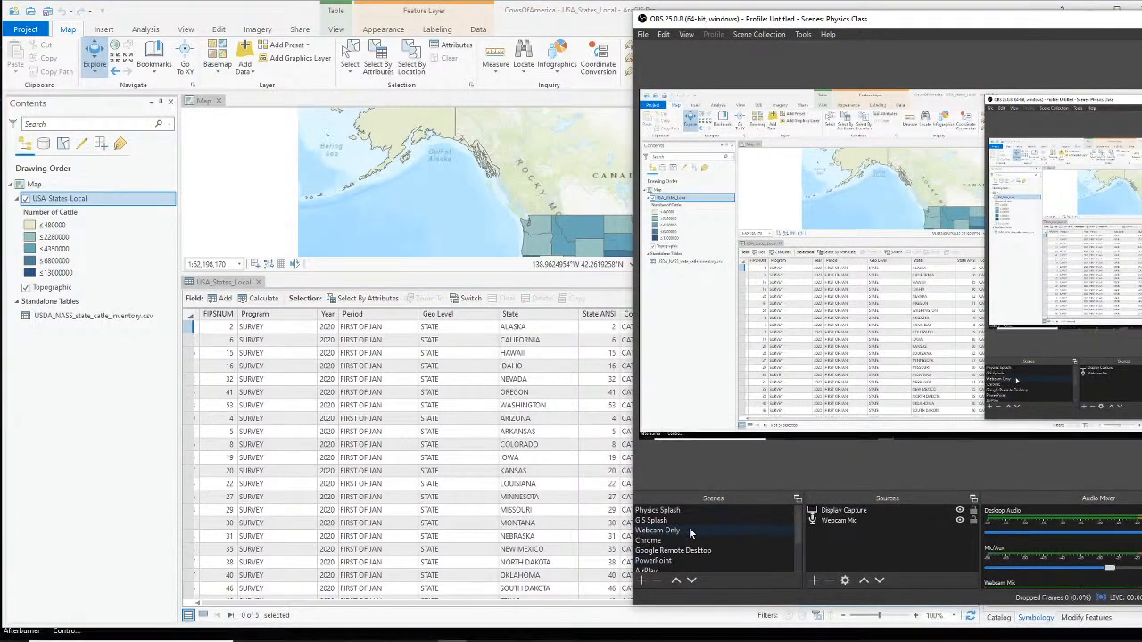
left_click(670, 604)
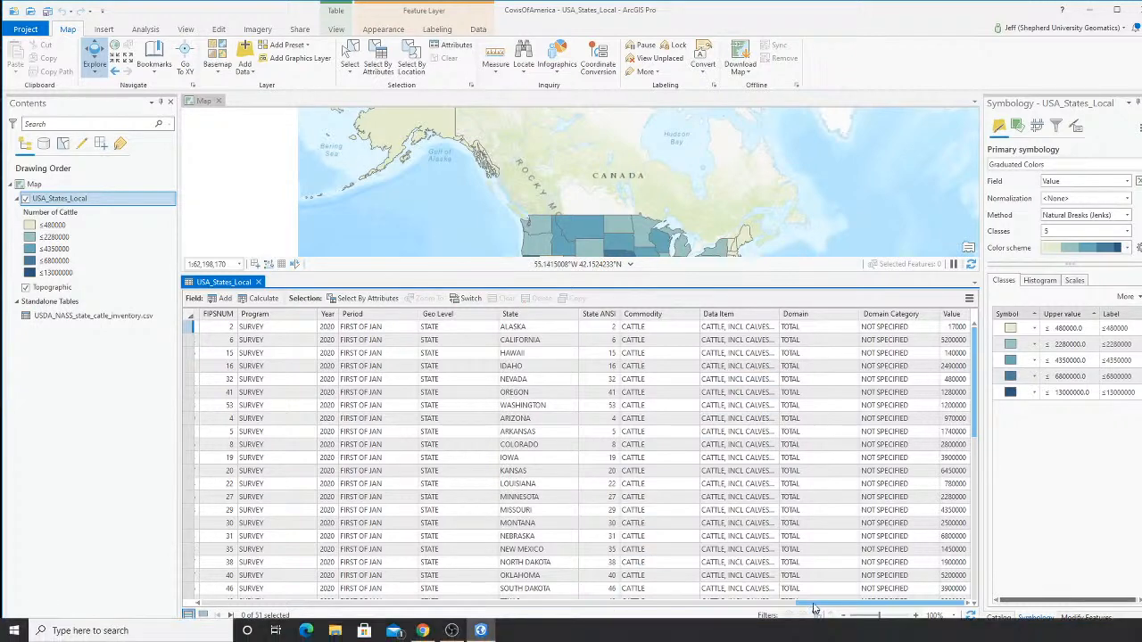
Add SCPRC-EST2019-18+POP-RES.csv from the Cattle_Inventory_Jan2020 project folder to the map as a standalone table and open it.
left_click_drag(830, 605, 194, 599)
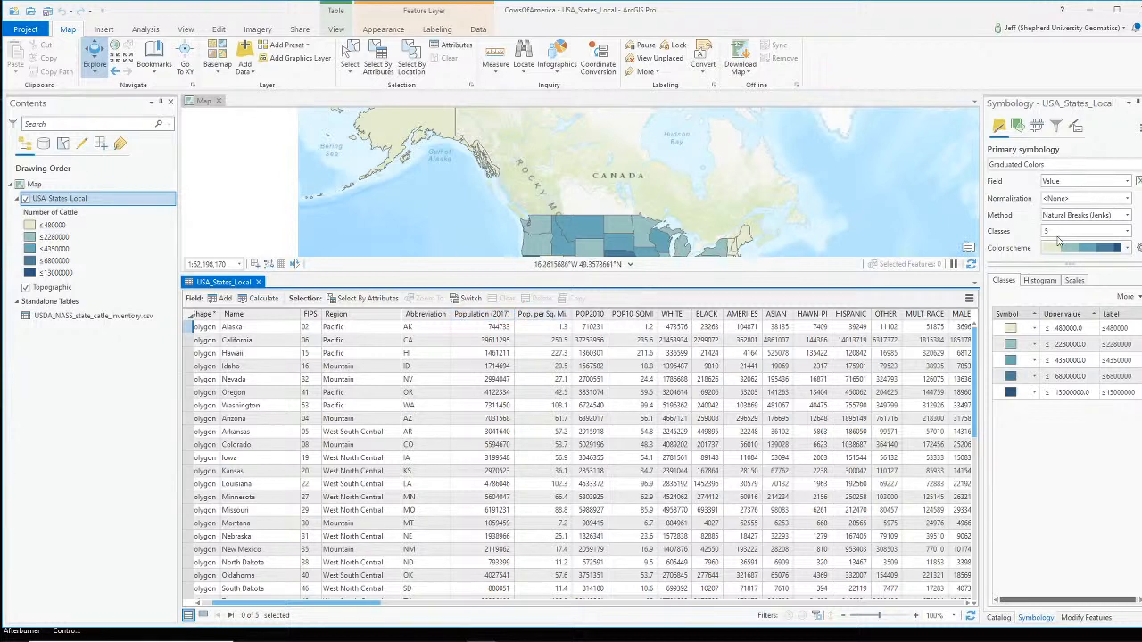
left_click(998, 618)
left_click(993, 218)
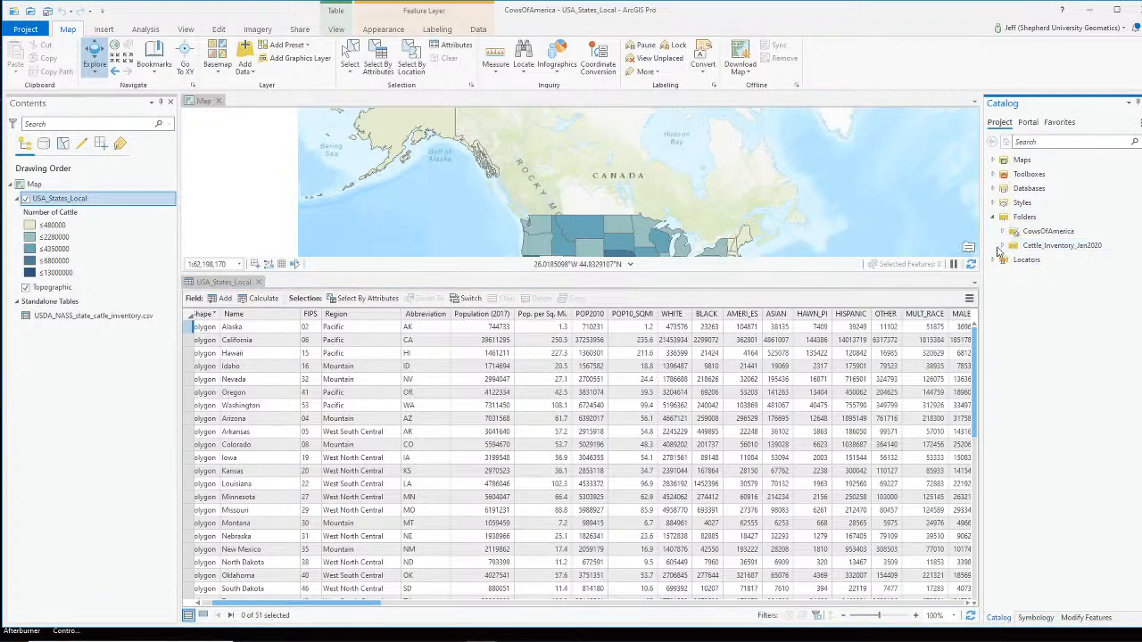
left_click(1004, 247)
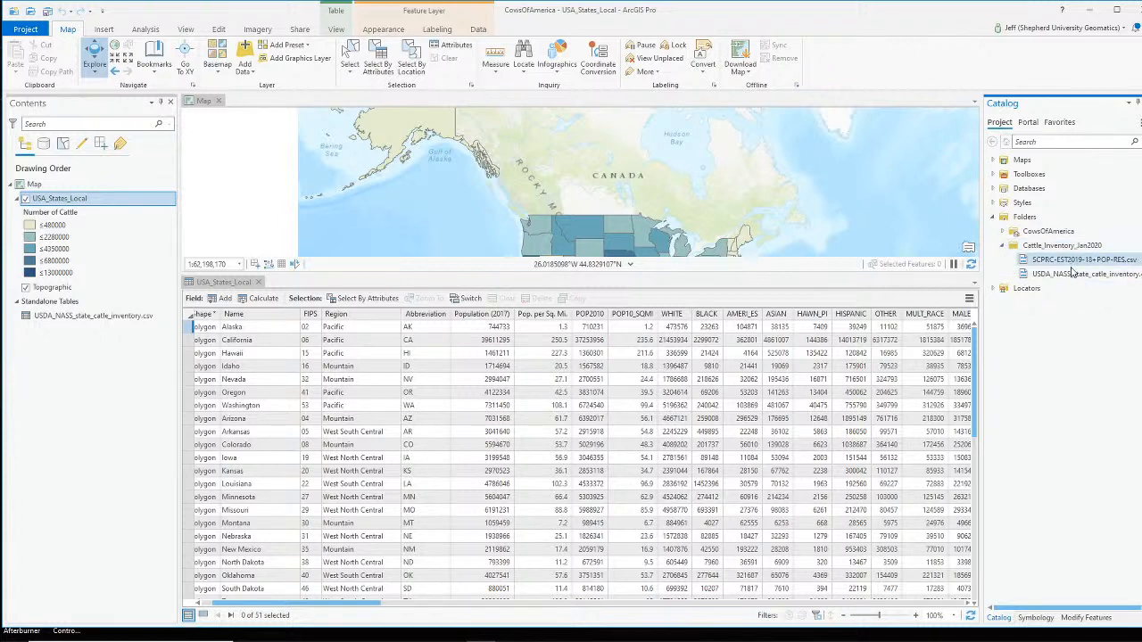
left_click_drag(1041, 230, 1050, 222)
left_click(1086, 299)
left_click(1075, 262)
left_click_drag(548, 295, 119, 375)
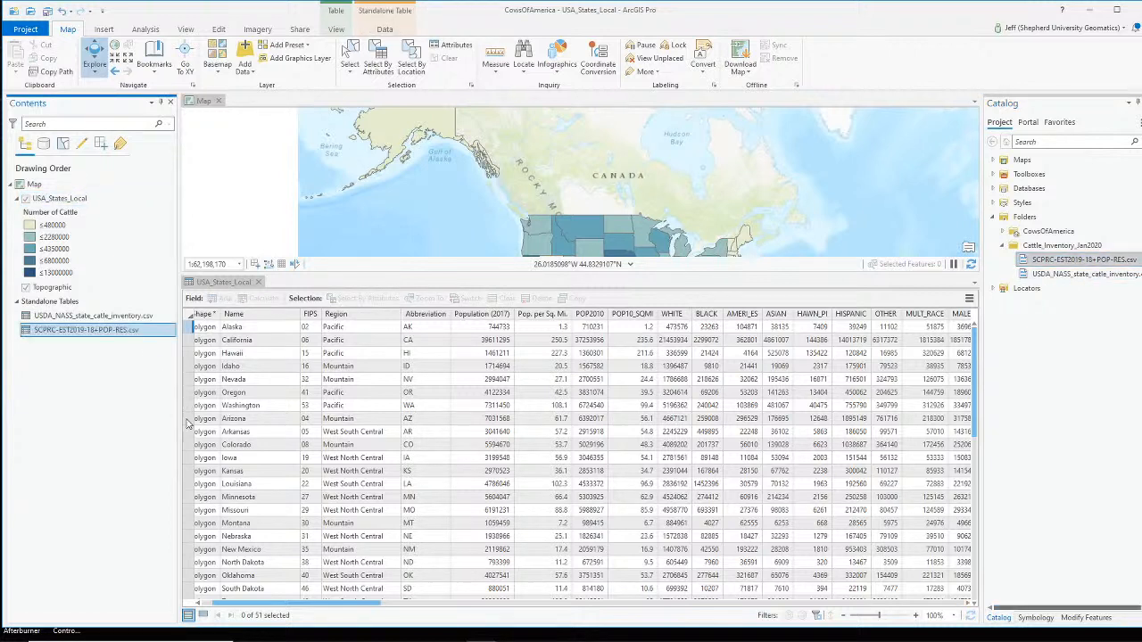
right_click(93, 334)
left_click(131, 359)
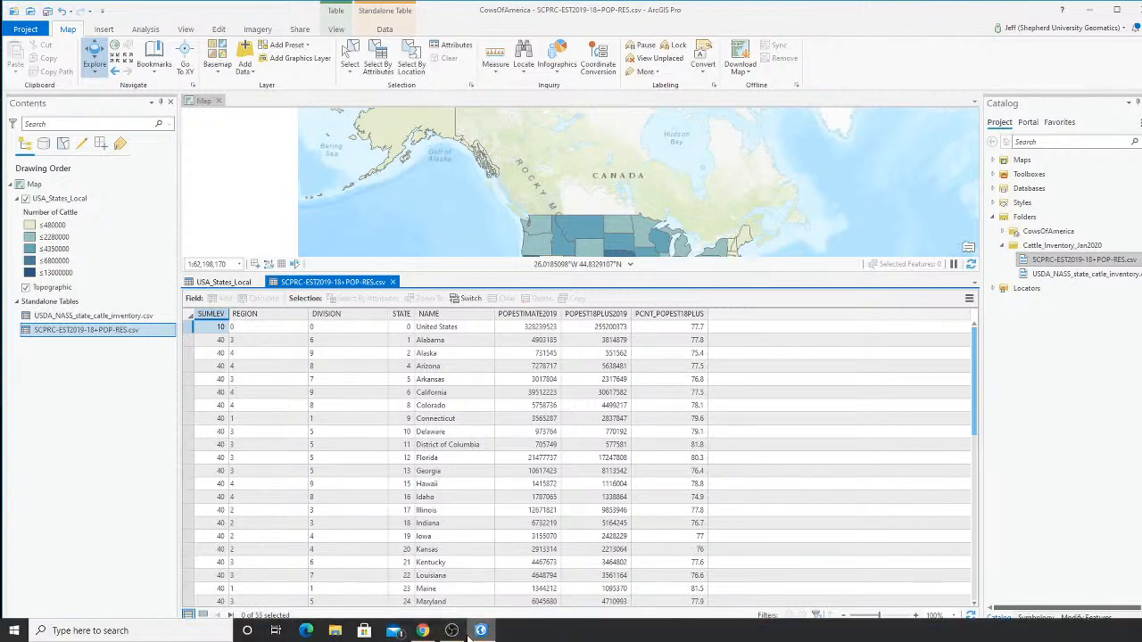
left_click(480, 631)
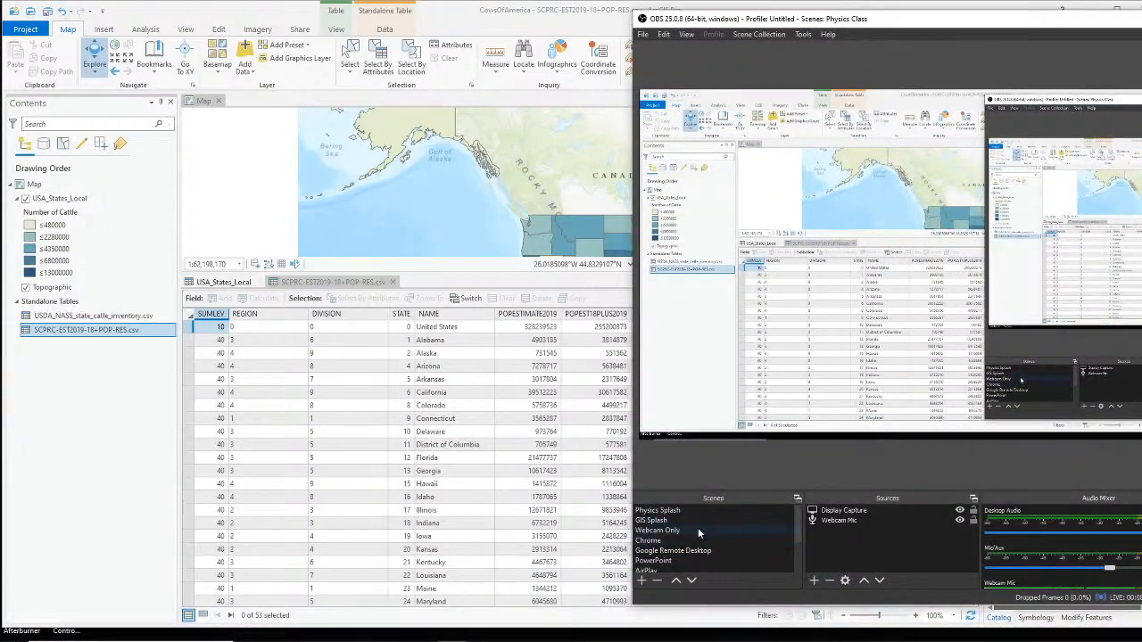
left_click(697, 529)
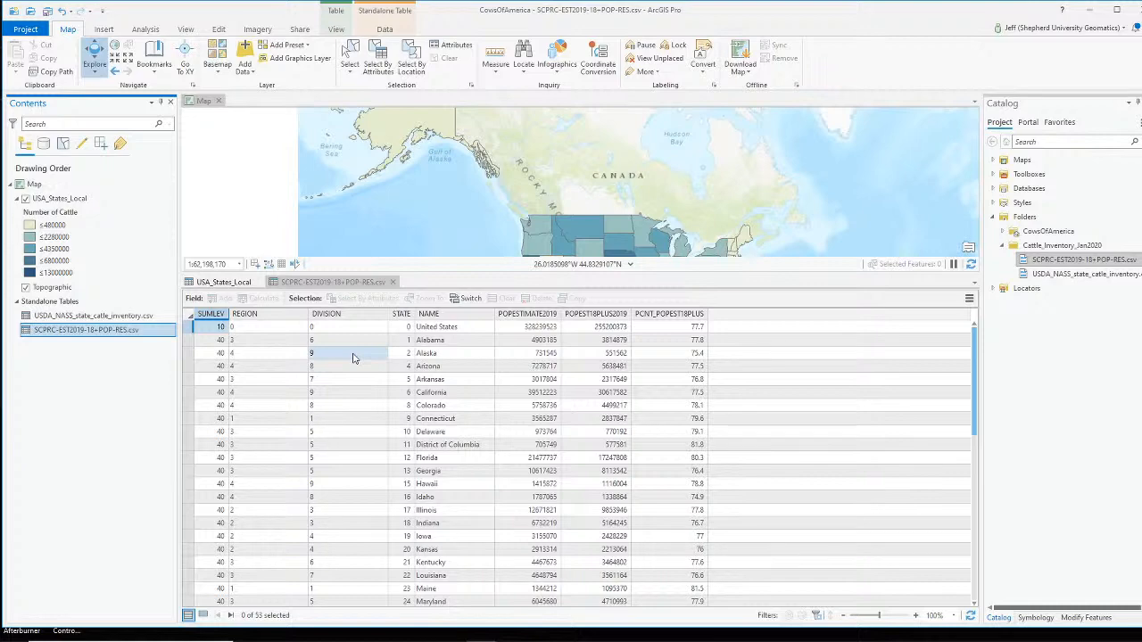
Compare the STATE field of the population table with the FIPS and State ANSI fields of USA_States_Local for a matching join key.
left_click(402, 316)
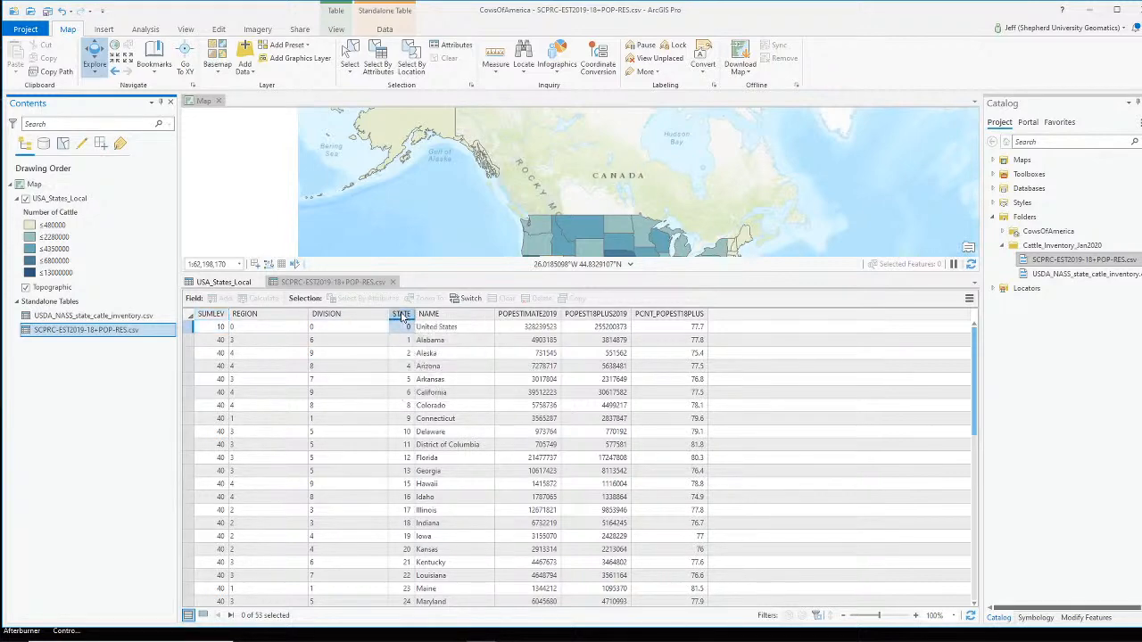
left_click(224, 282)
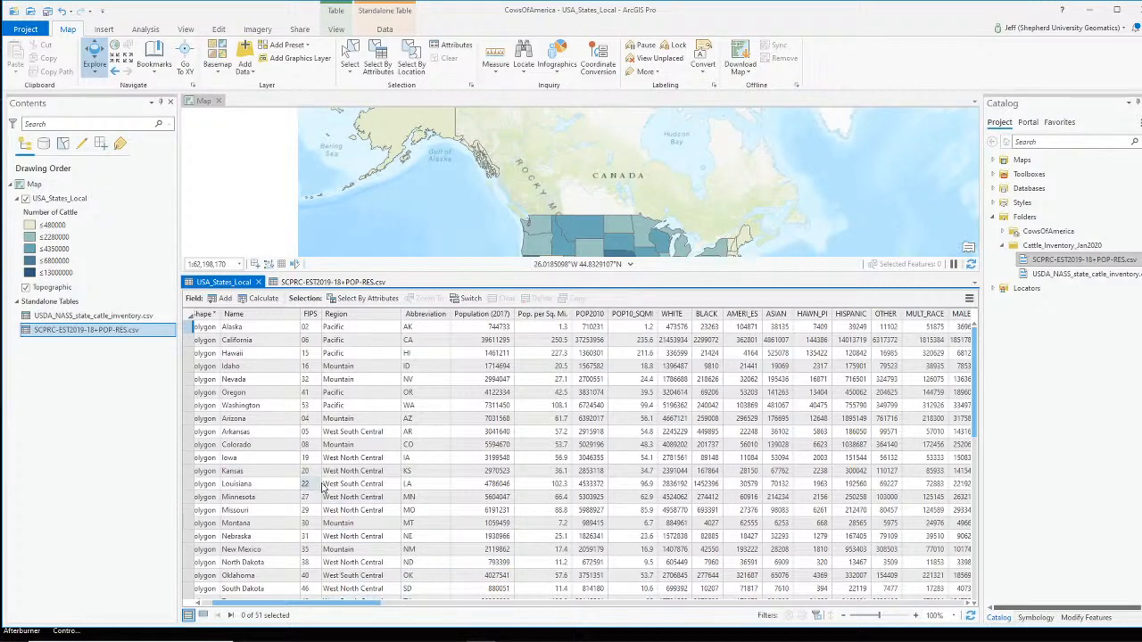
scroll(374, 535, "down", 1)
left_click_drag(364, 606, 572, 622)
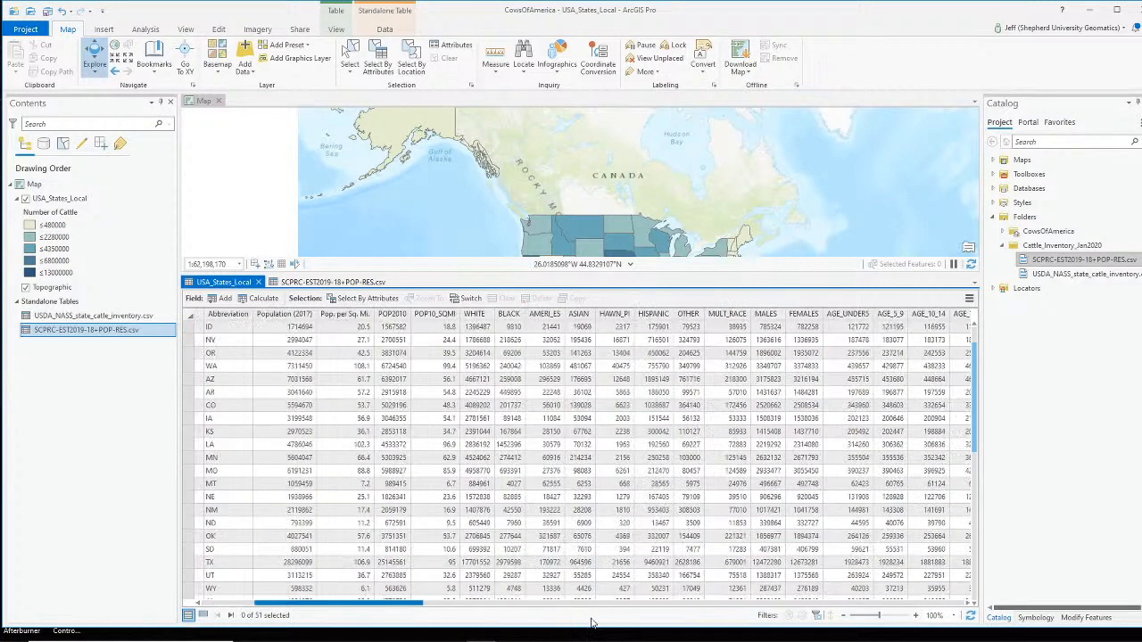
left_click_drag(824, 615, 974, 606)
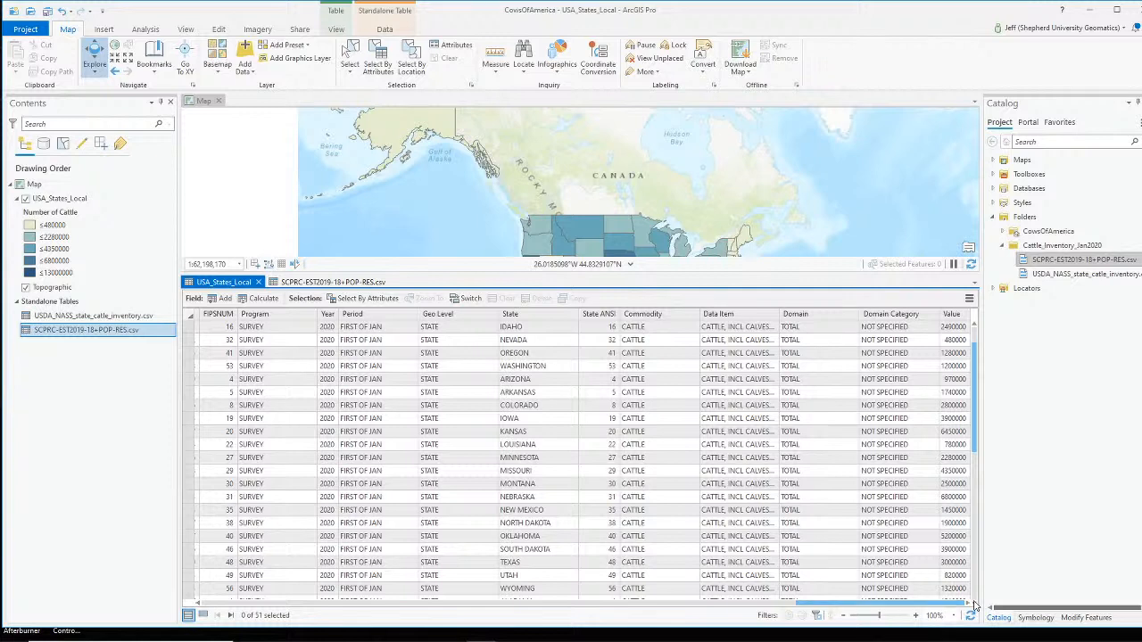
double_click(602, 315)
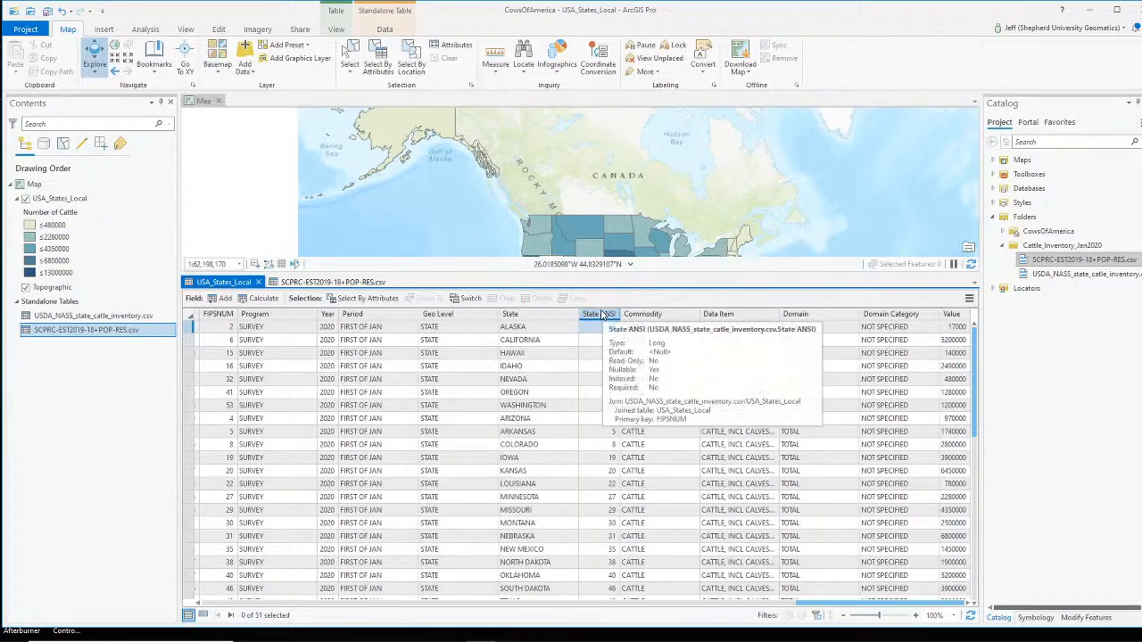
left_click(319, 284)
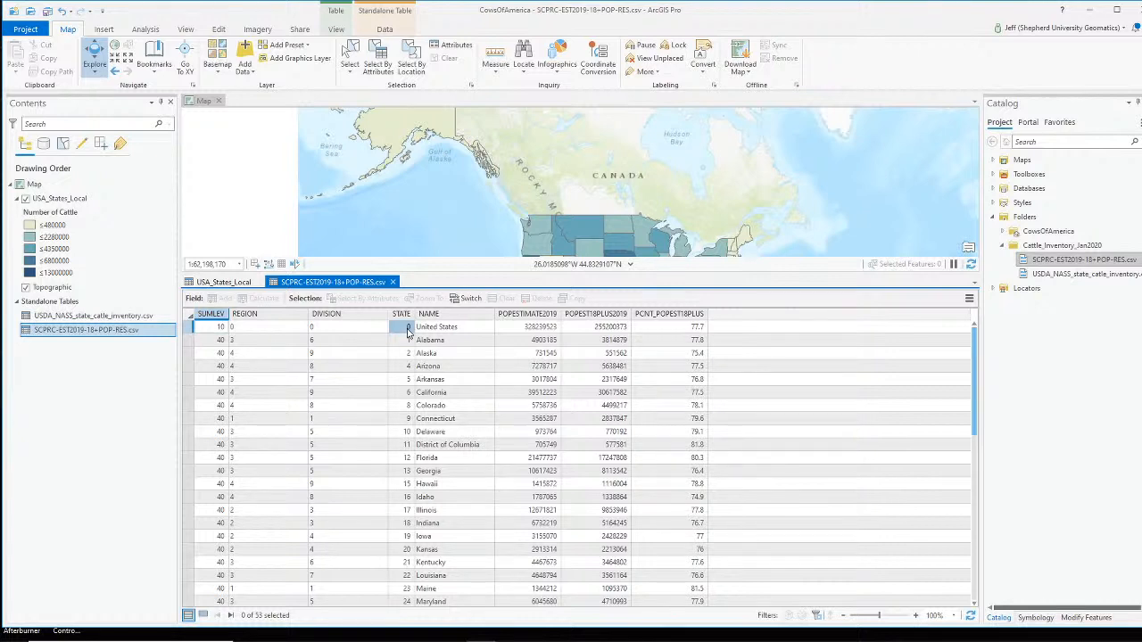
scroll(406, 384, "down", 3)
scroll(405, 383, "up", 2)
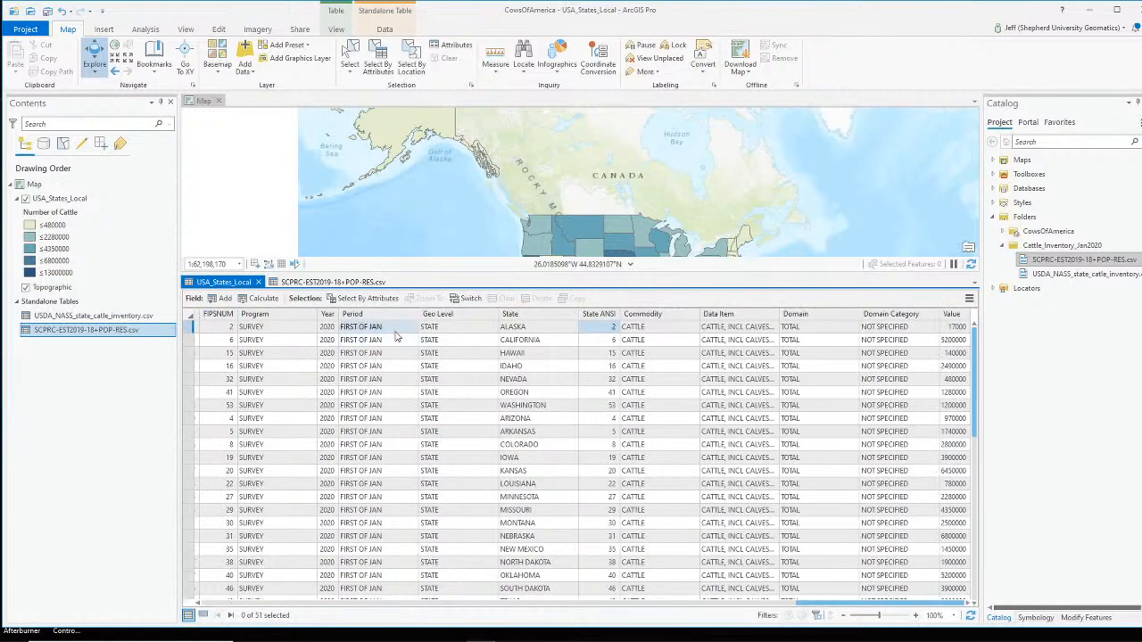
scroll(609, 405, "down", 4)
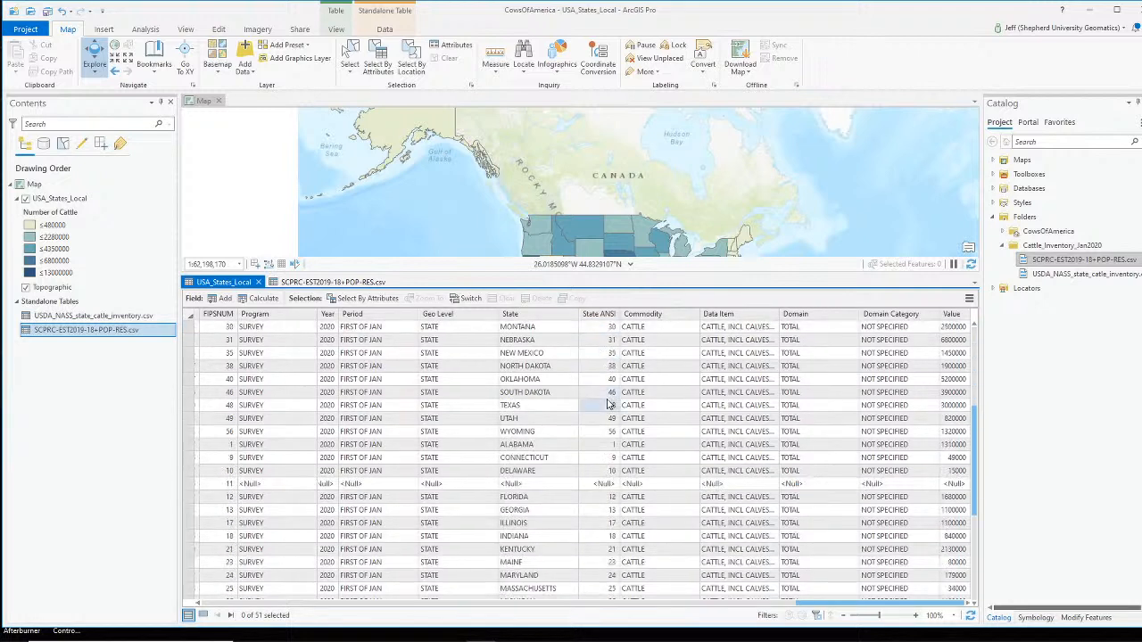
scroll(609, 405, "down", 2)
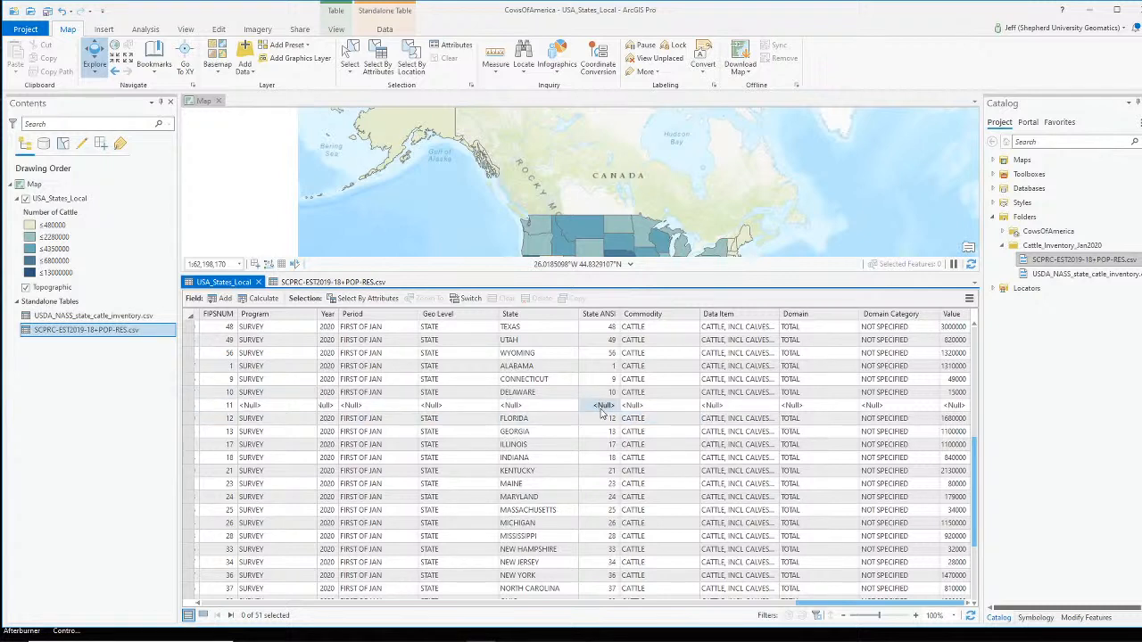
scroll(603, 410, "down", 4)
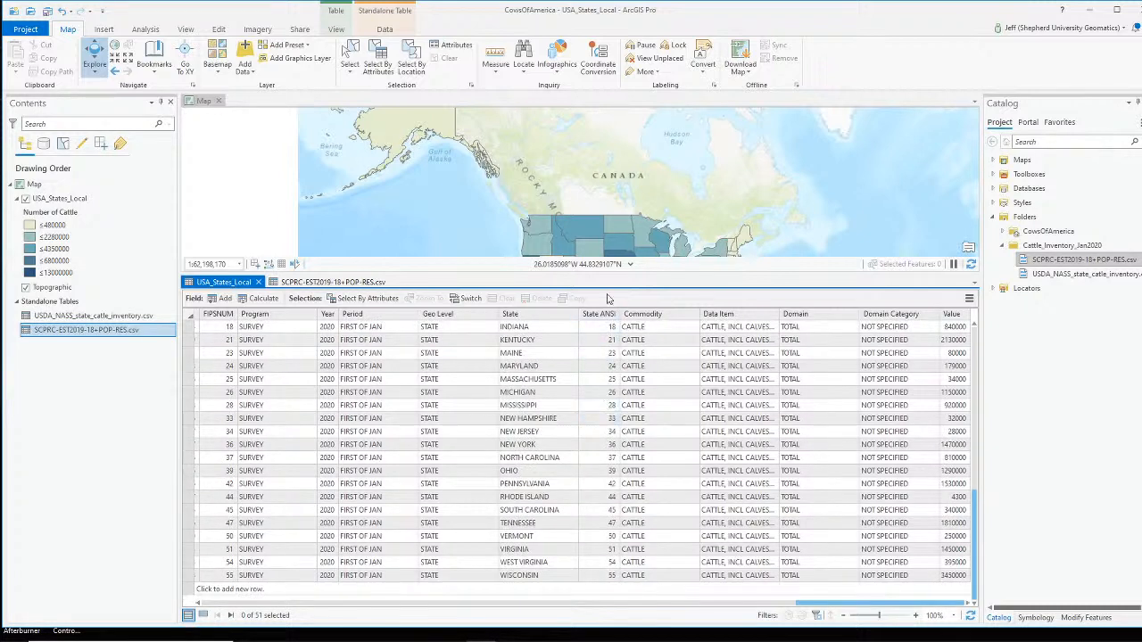
Start a new attribute join on the USA_States_Local layer using the cattle table's State ANSI as the input join field.
right_click(82, 198)
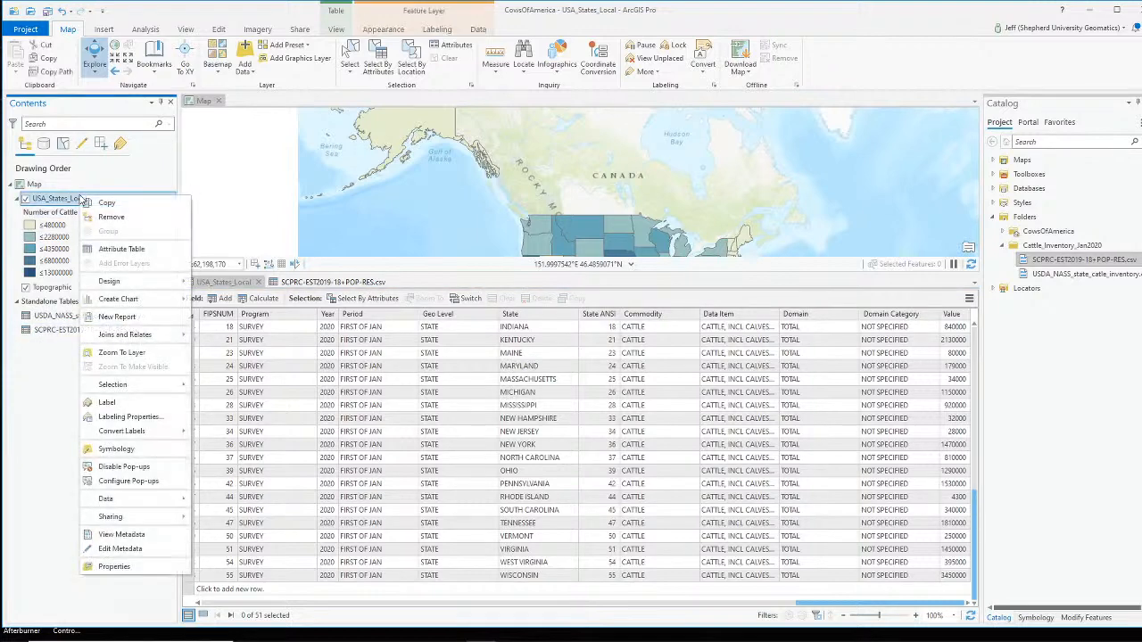
mouse_move(146, 339)
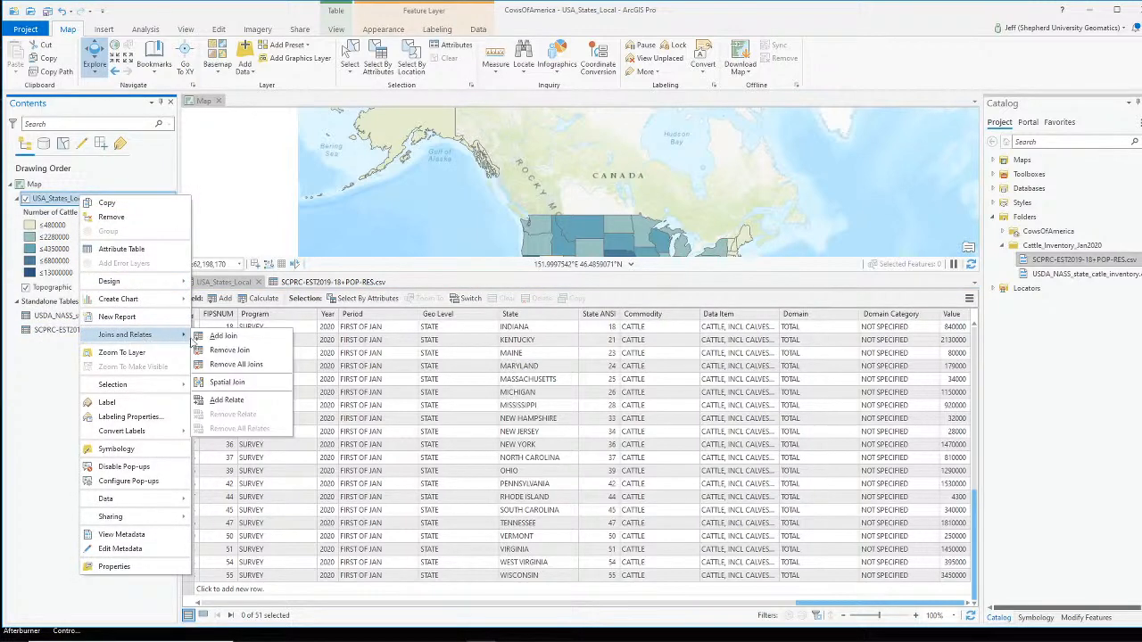
left_click(223, 336)
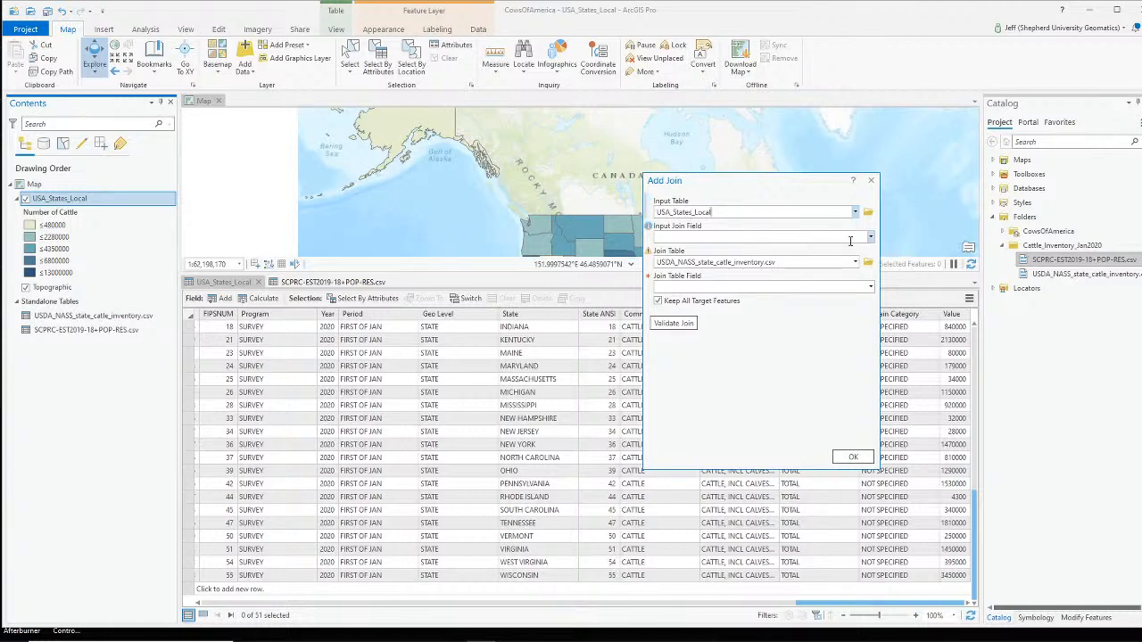
left_click(871, 238)
scroll(810, 327, "down", 8)
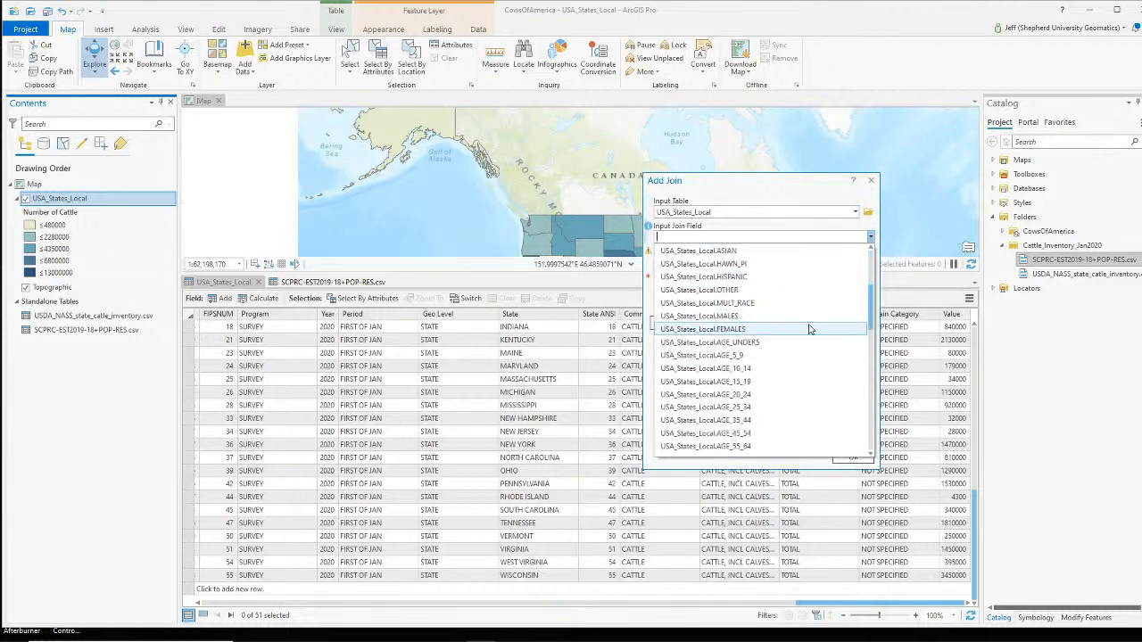
scroll(810, 333, "down", 3)
left_click(759, 192)
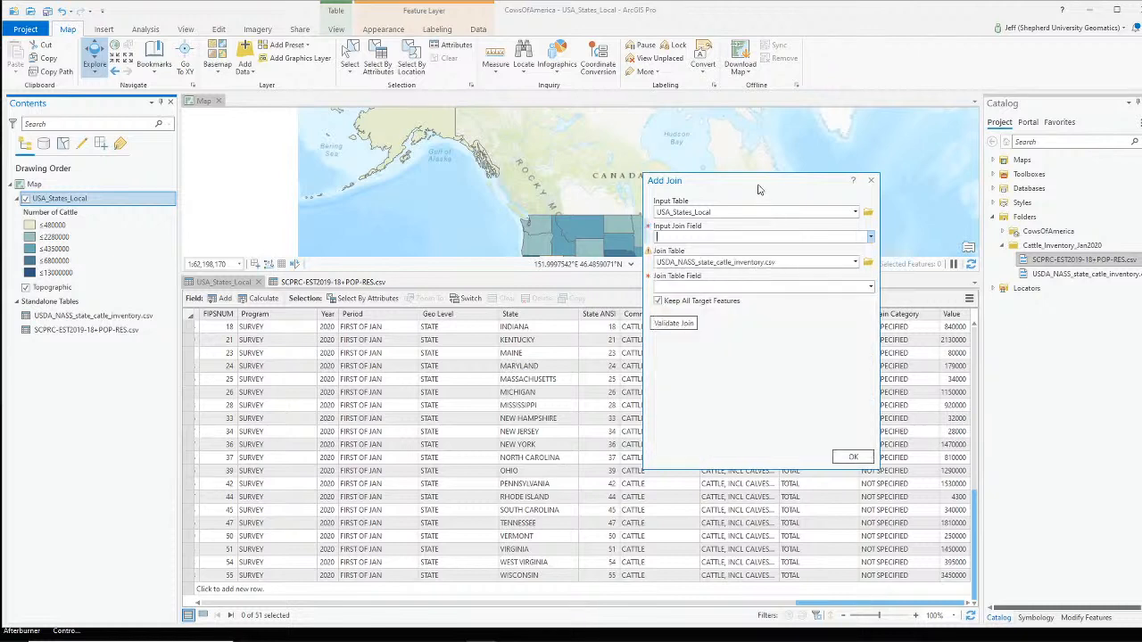
left_click(869, 237)
scroll(776, 383, "down", 10)
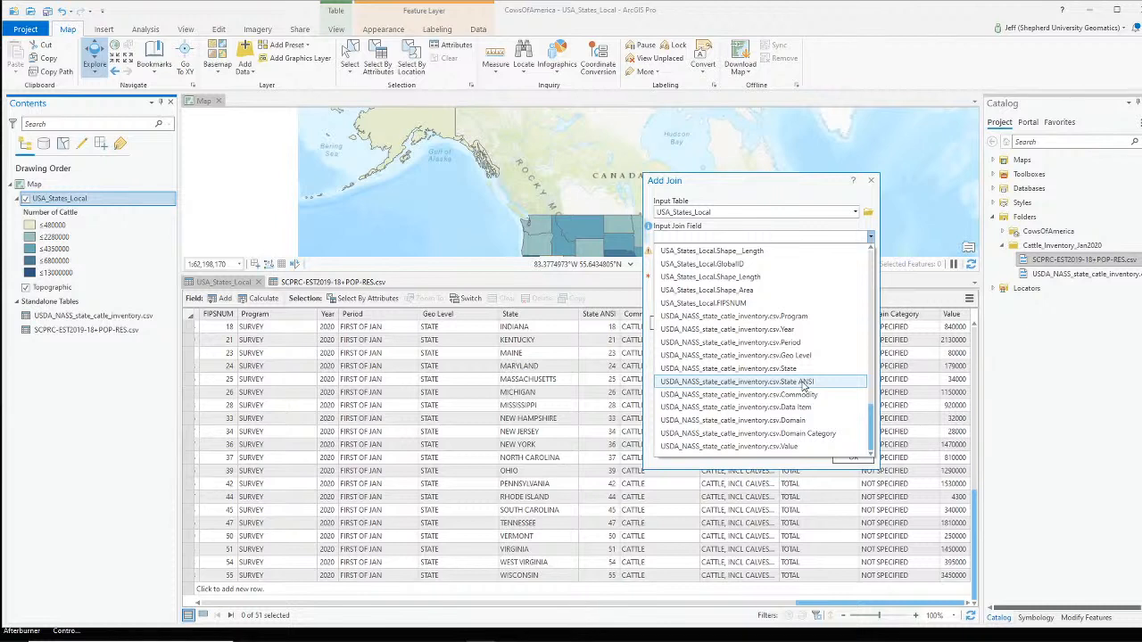
left_click(803, 382)
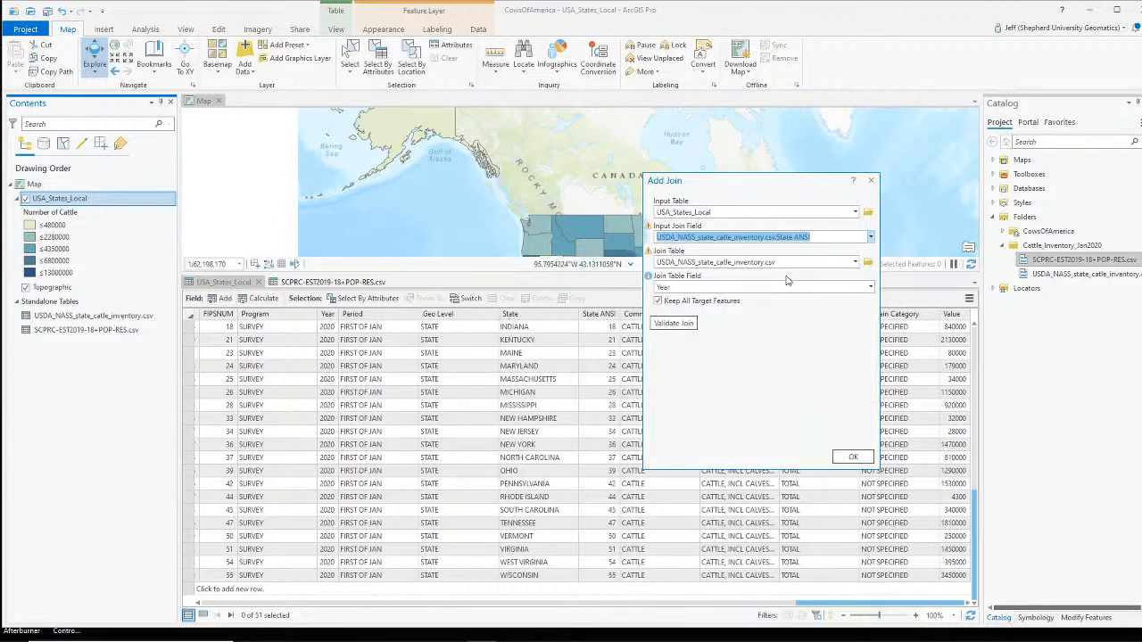
Join SCPRC-EST2019-18+POP-RES.csv on its STATE field and check the added population fields in the attribute table.
left_click(855, 264)
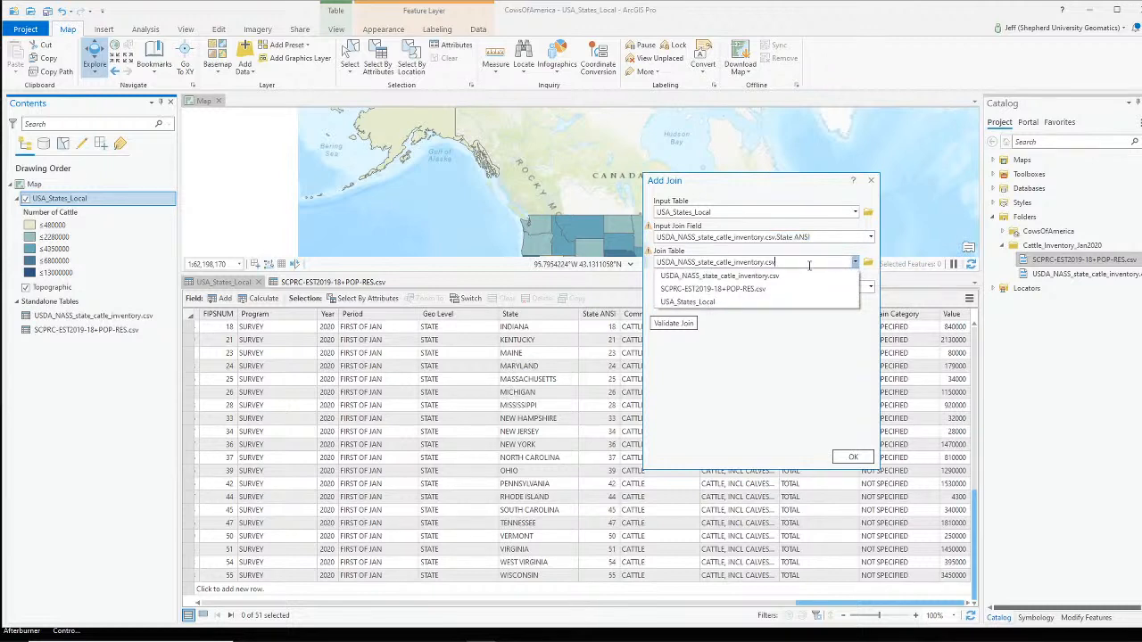
left_click(760, 288)
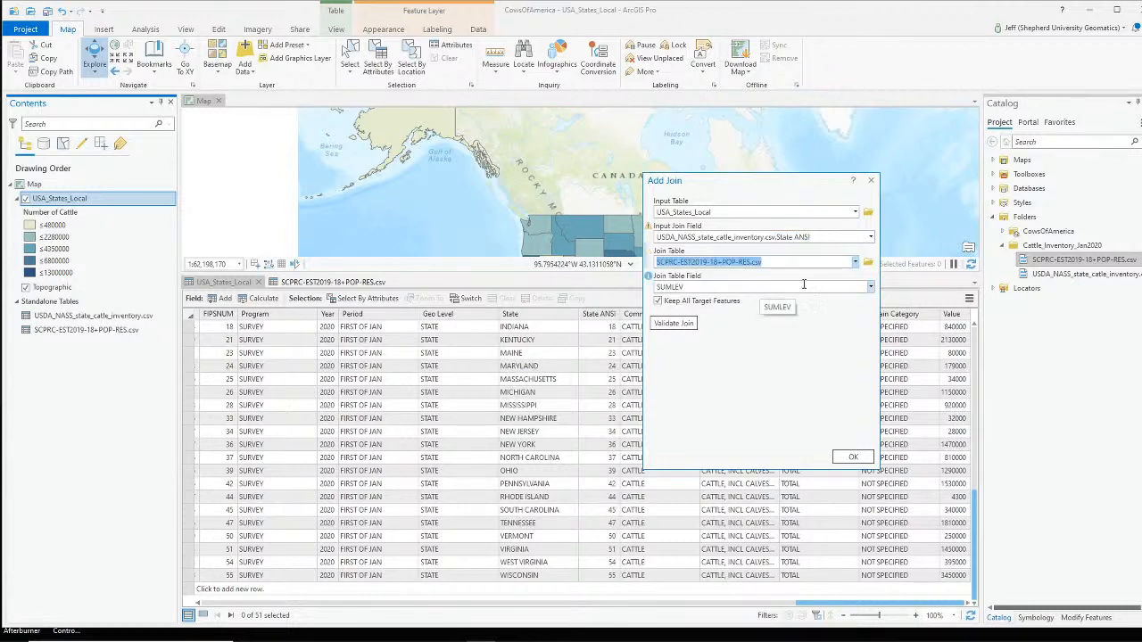
left_click(868, 288)
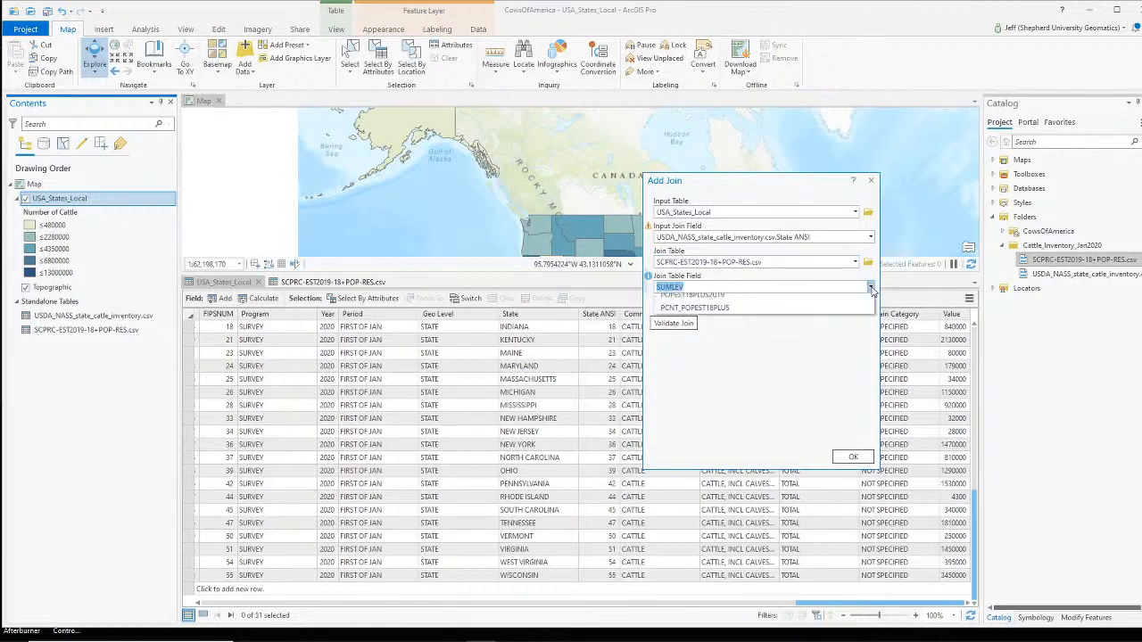
left_click(870, 288)
left_click(850, 341)
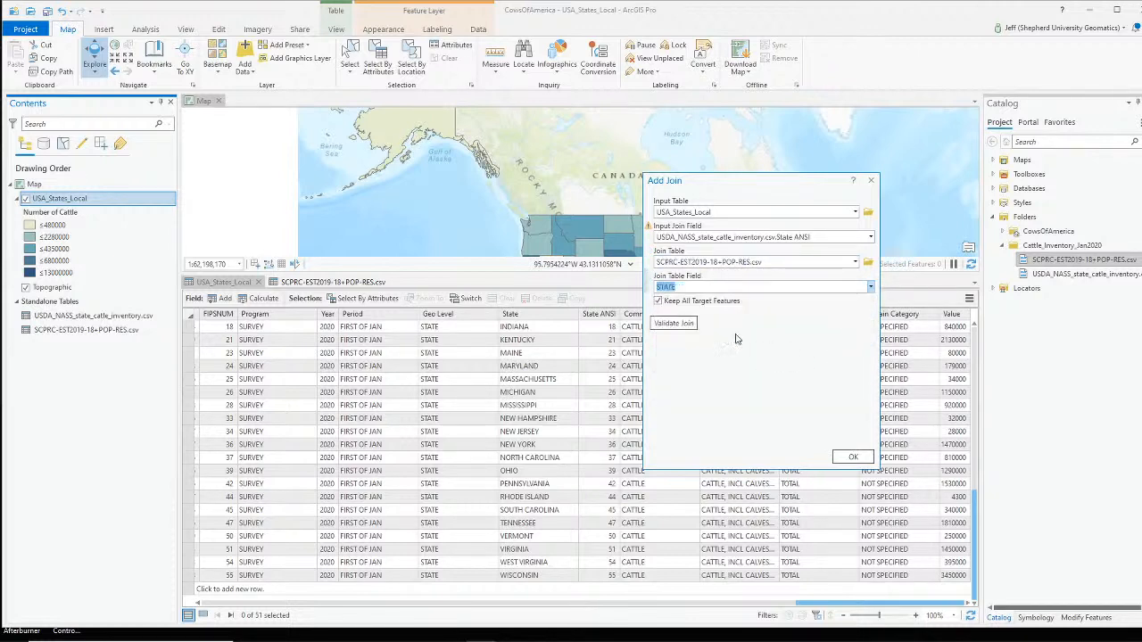
left_click(852, 457)
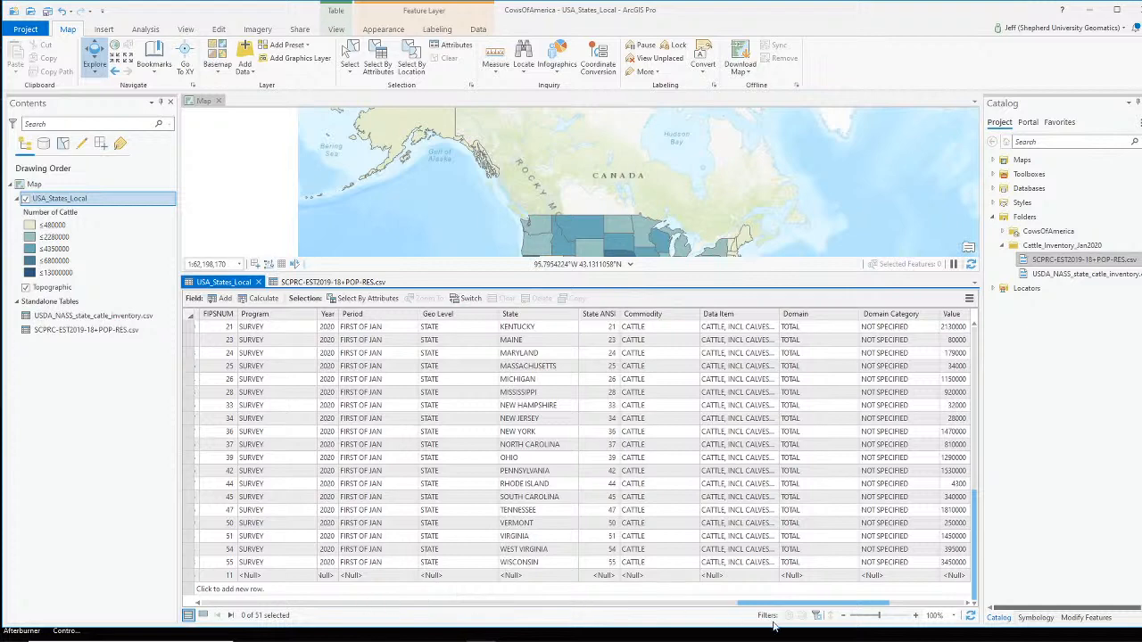
left_click_drag(765, 604, 851, 602)
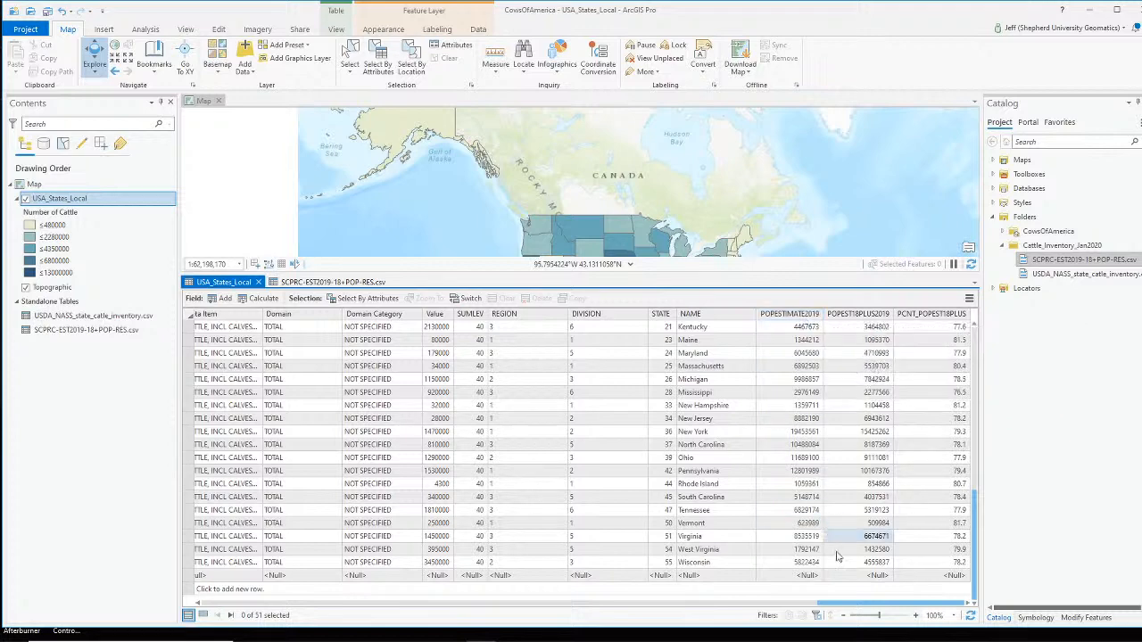
left_click_drag(850, 608, 897, 610)
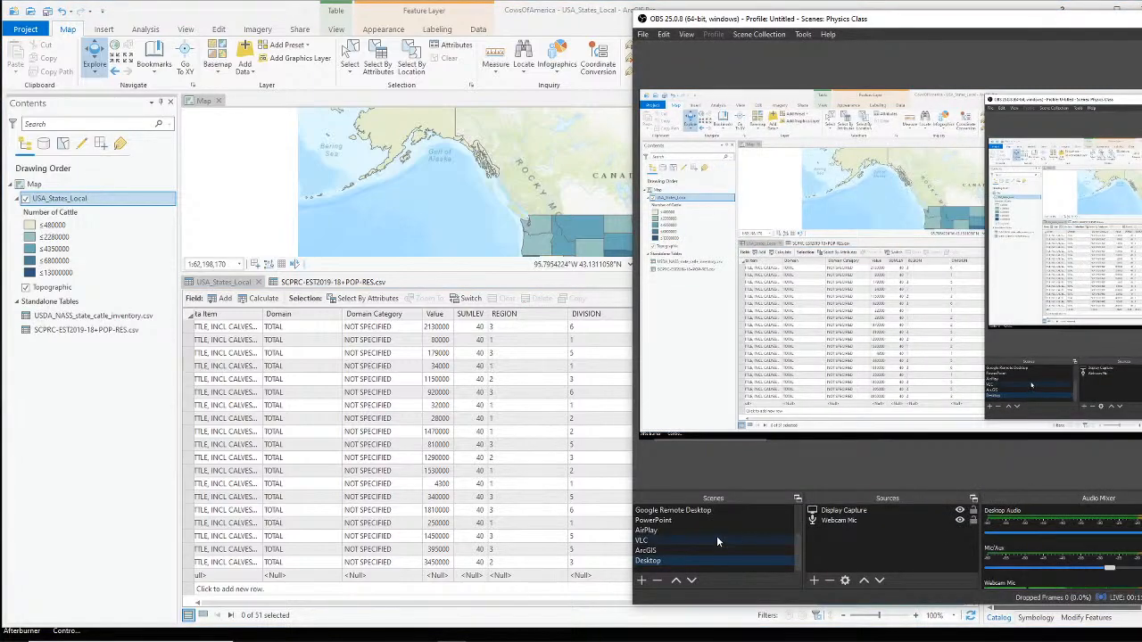
left_click(713, 537)
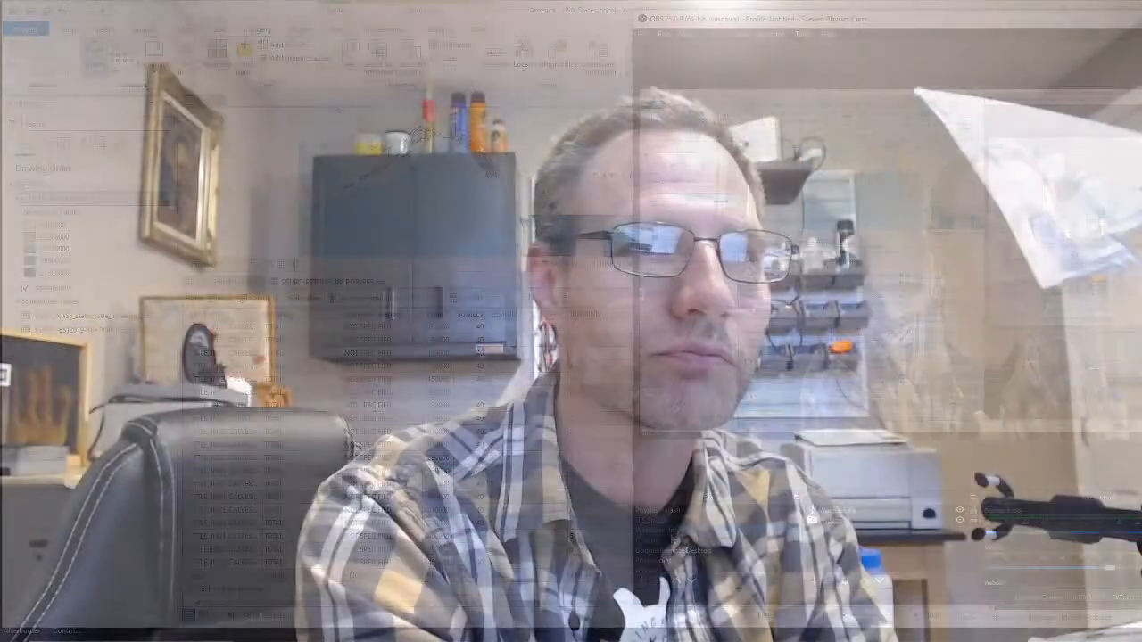
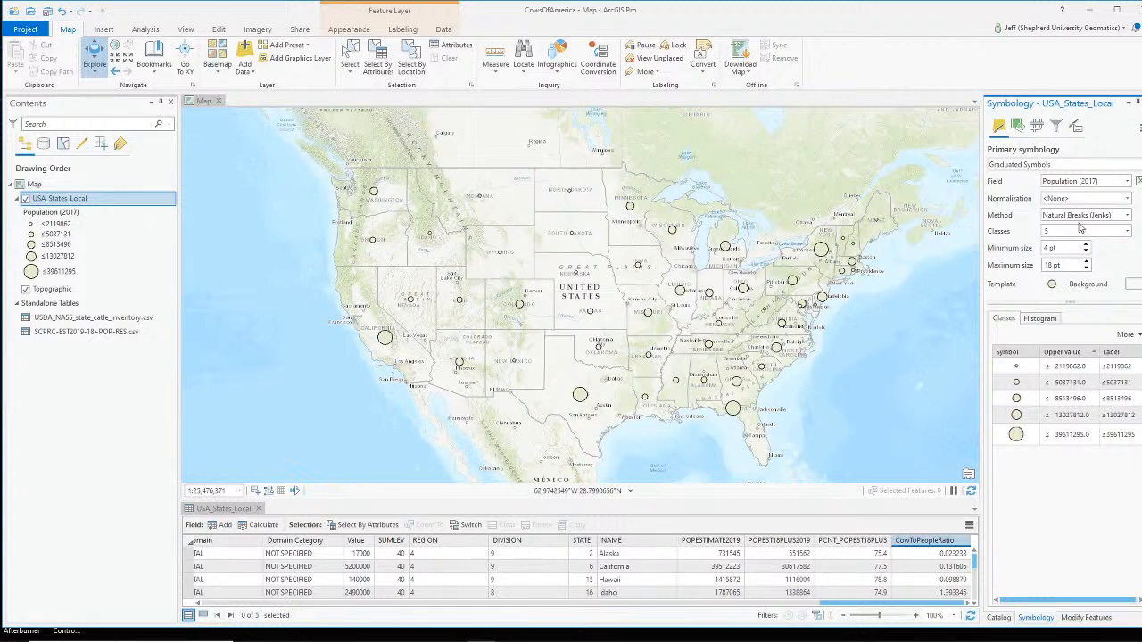
Symbolize the USA_States_Local layer with graduated symbols based on the cattle inventory's Value field.
left_click(1024, 168)
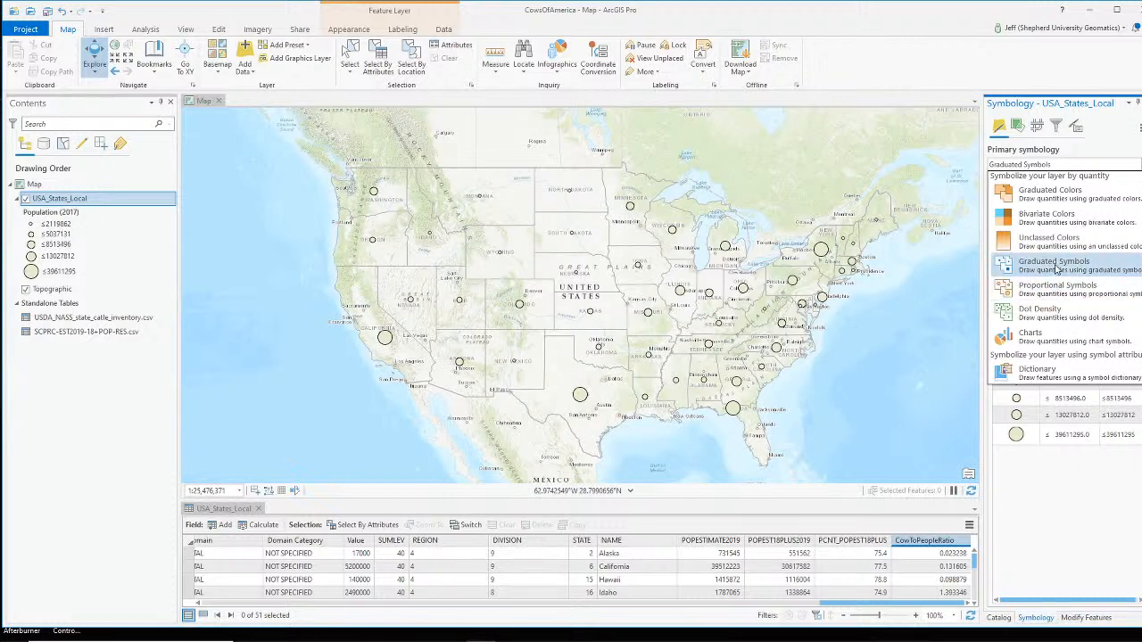
left_click(1059, 272)
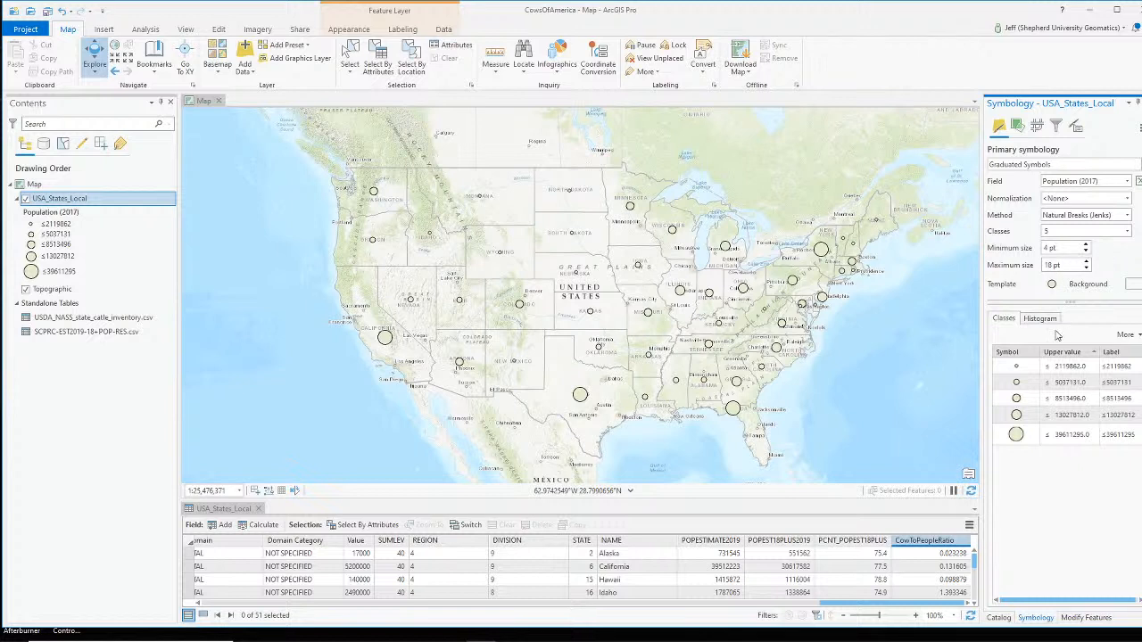
left_click(1126, 181)
scroll(1110, 211, "down", 10)
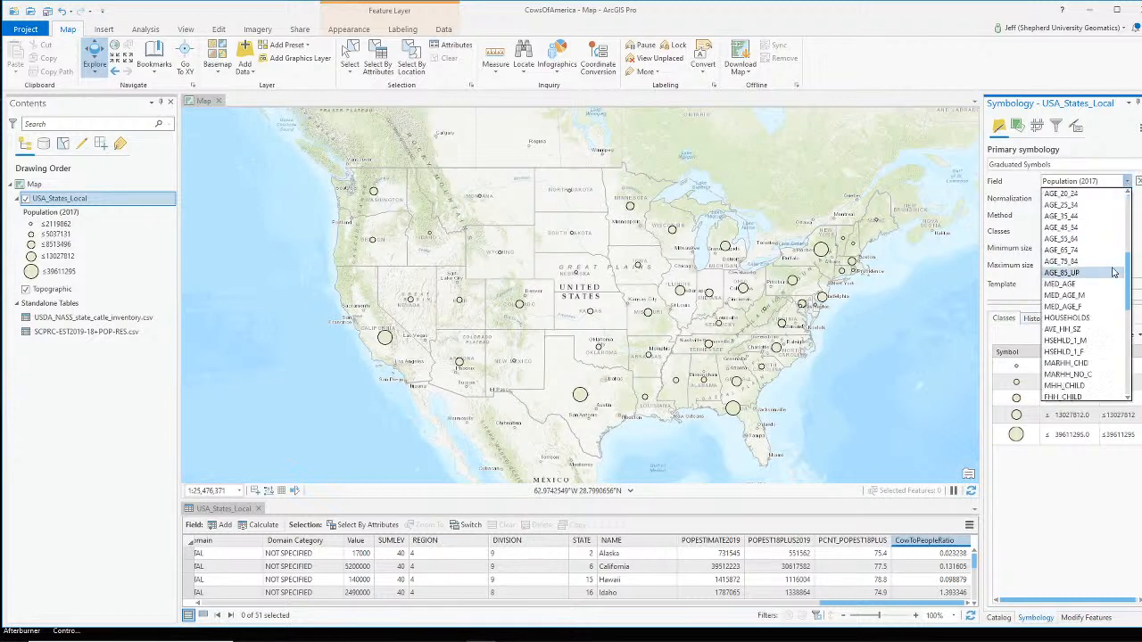
left_click(1088, 318)
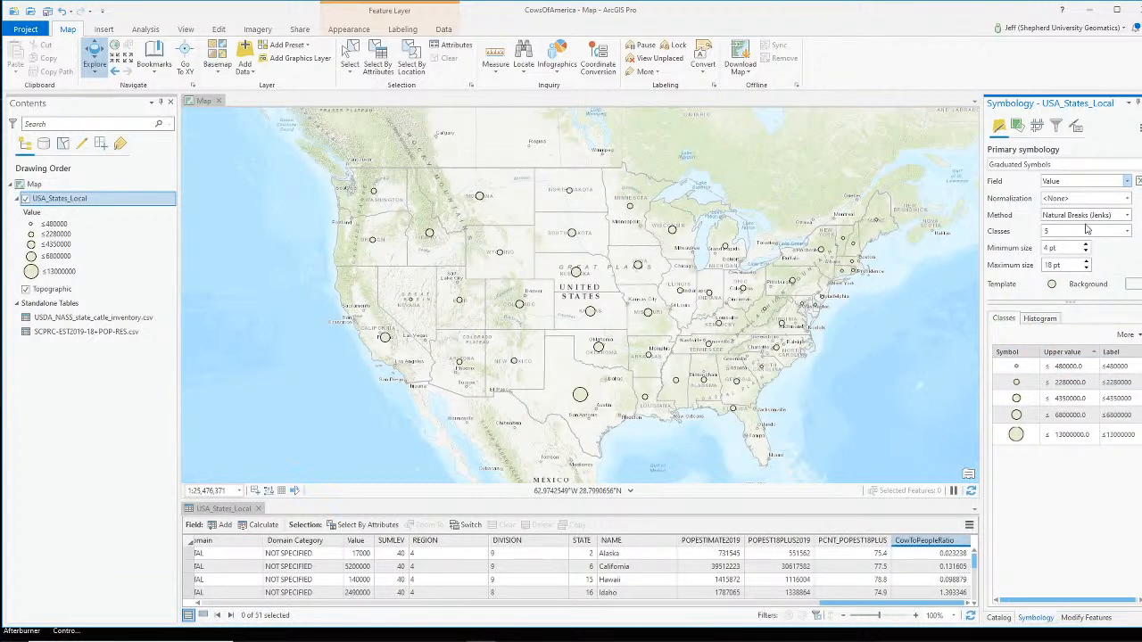
Change the graduated symbols' template to the Circle 1 (40%) point symbol and return to the primary symbology settings.
left_click(1054, 284)
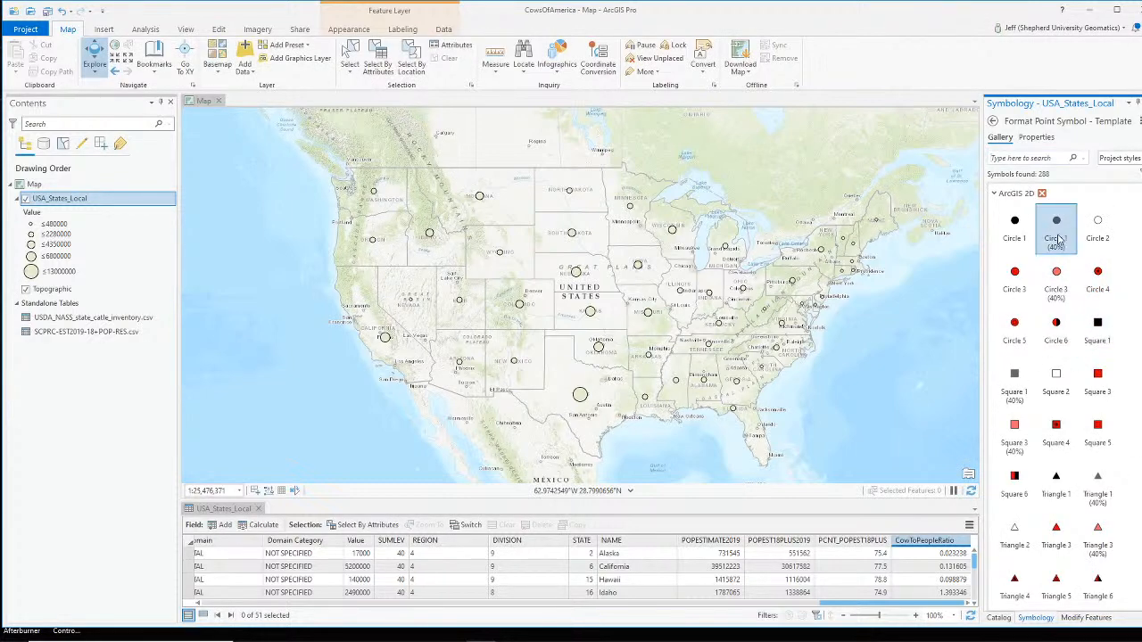
left_click(1057, 239)
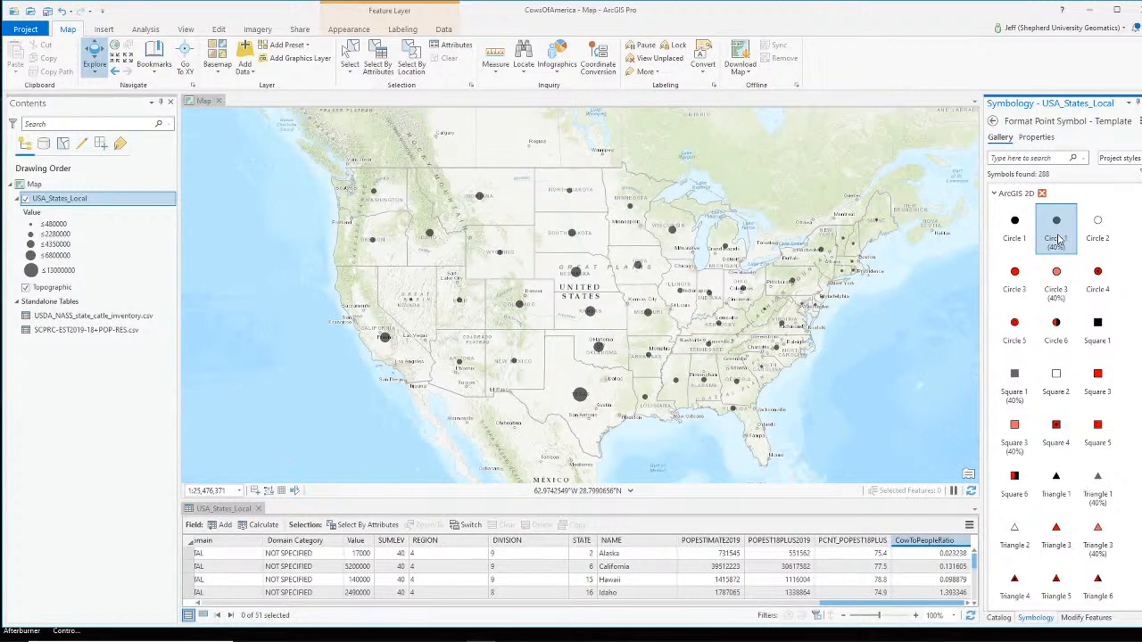
left_click(1037, 139)
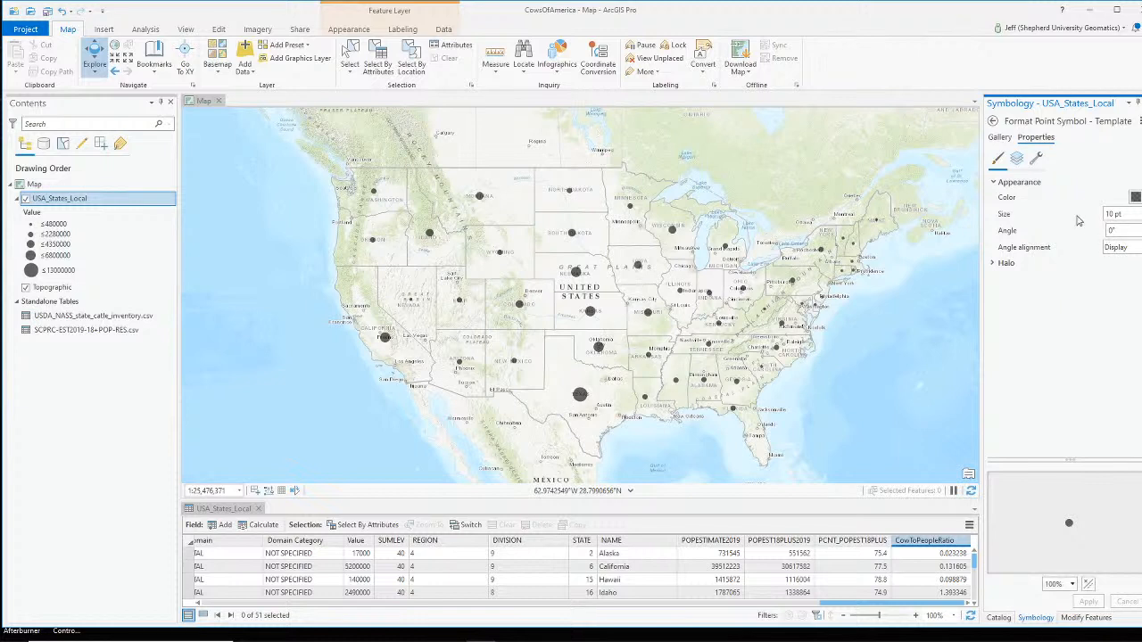
left_click(1000, 136)
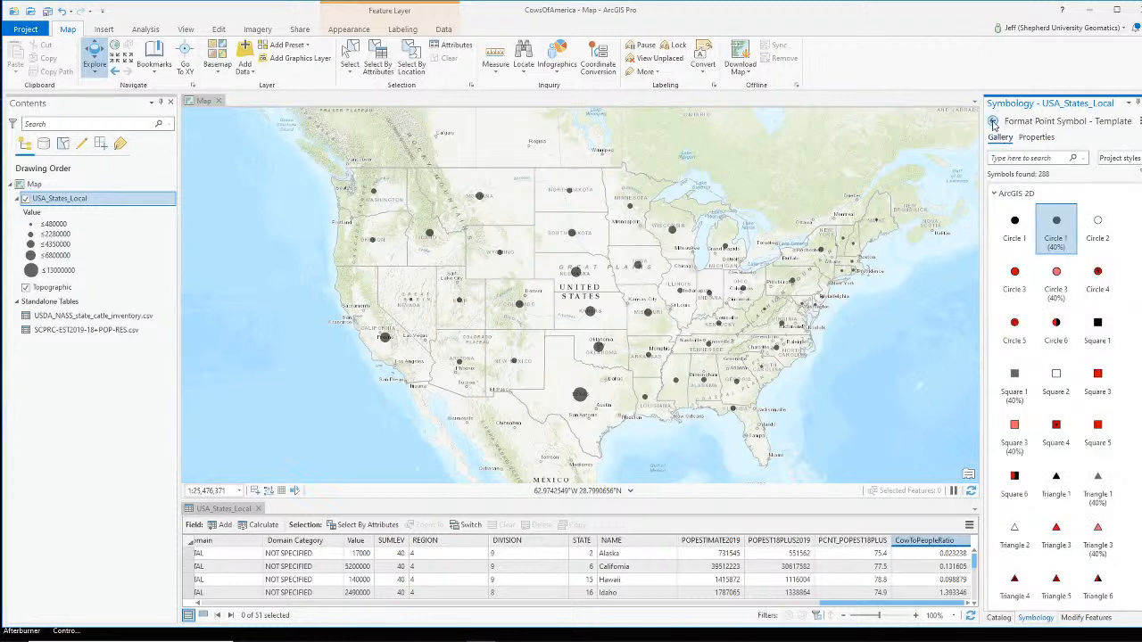
left_click(992, 120)
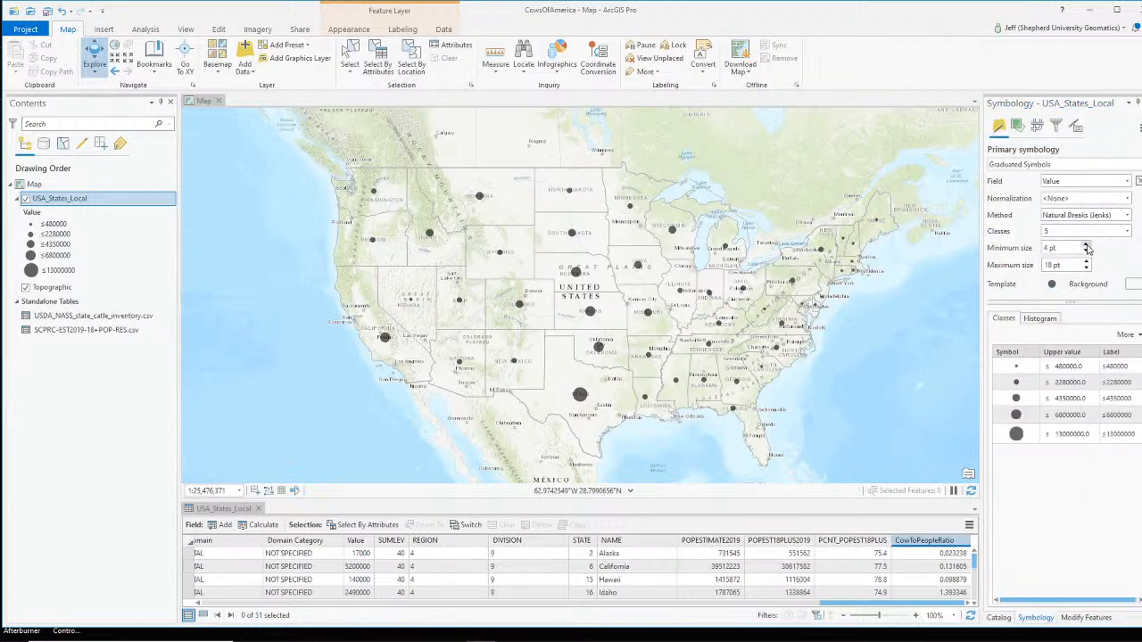
Set the graduated symbols' minimum size to 5 pt and maximum size to 30 pt.
left_click(1082, 232)
left_click(1086, 249)
left_click(1086, 246)
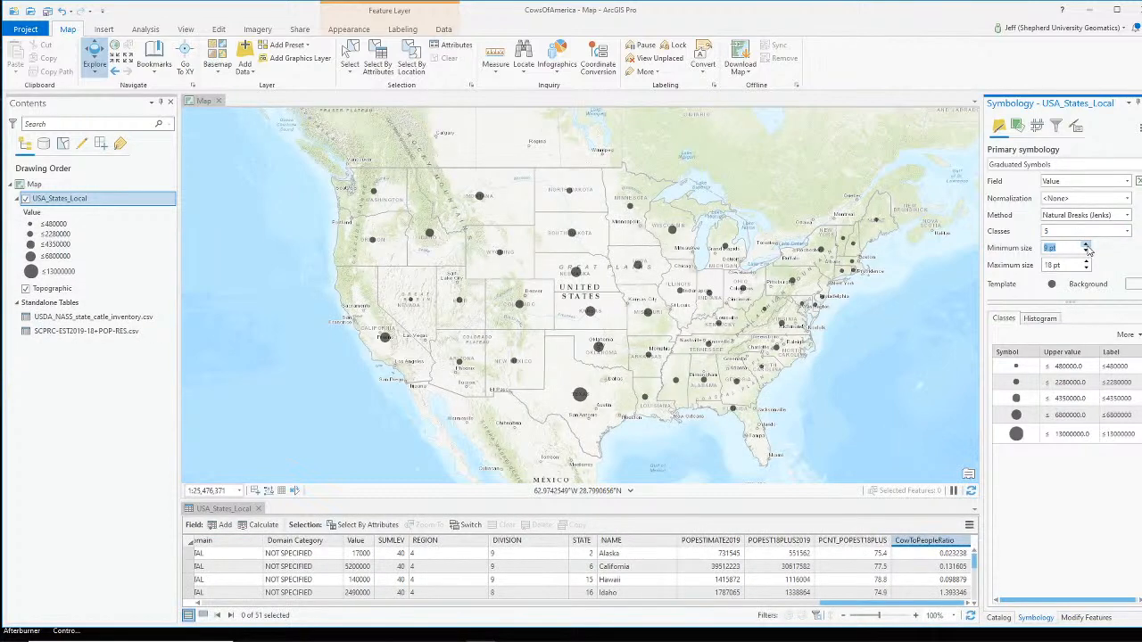
left_click(1086, 245)
left_click(1086, 245)
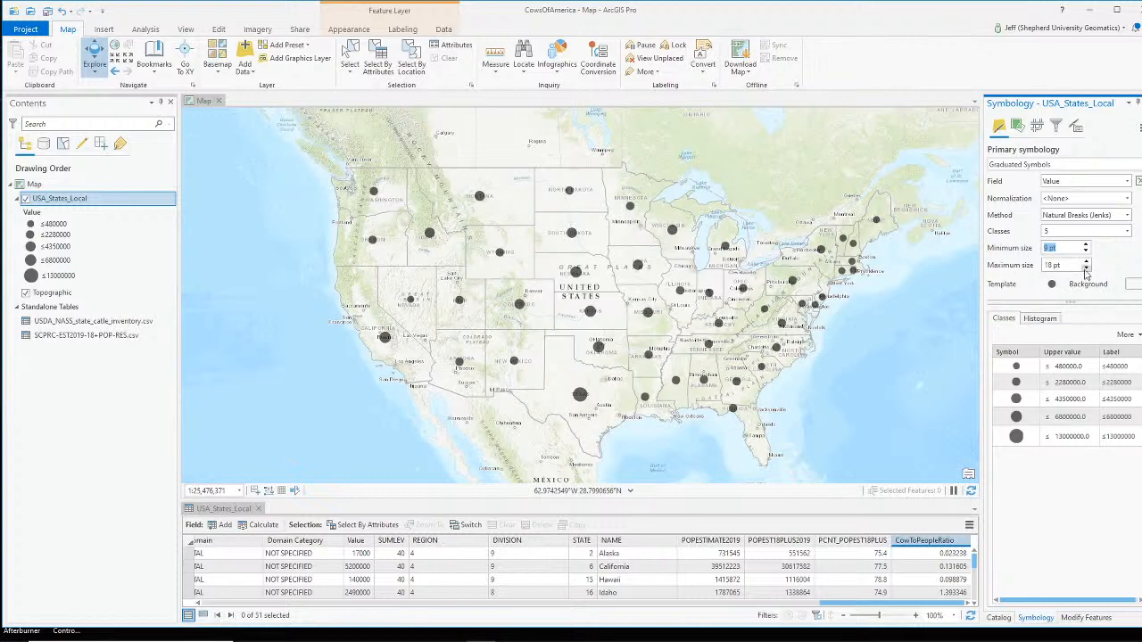
left_click(1086, 265)
left_click(1086, 253)
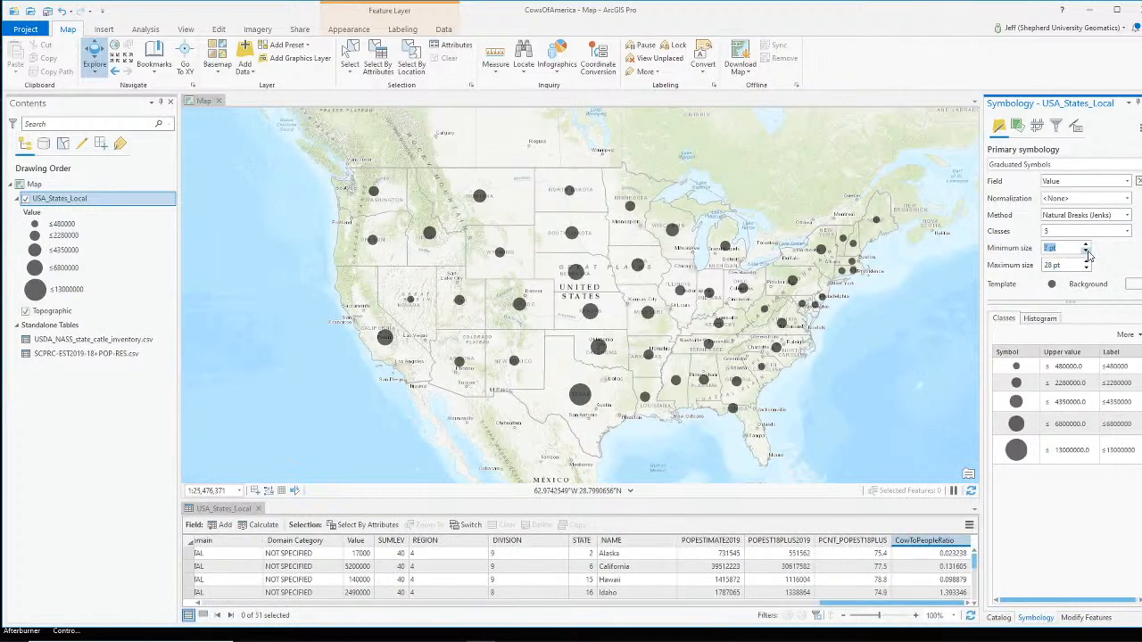
left_click(1086, 254)
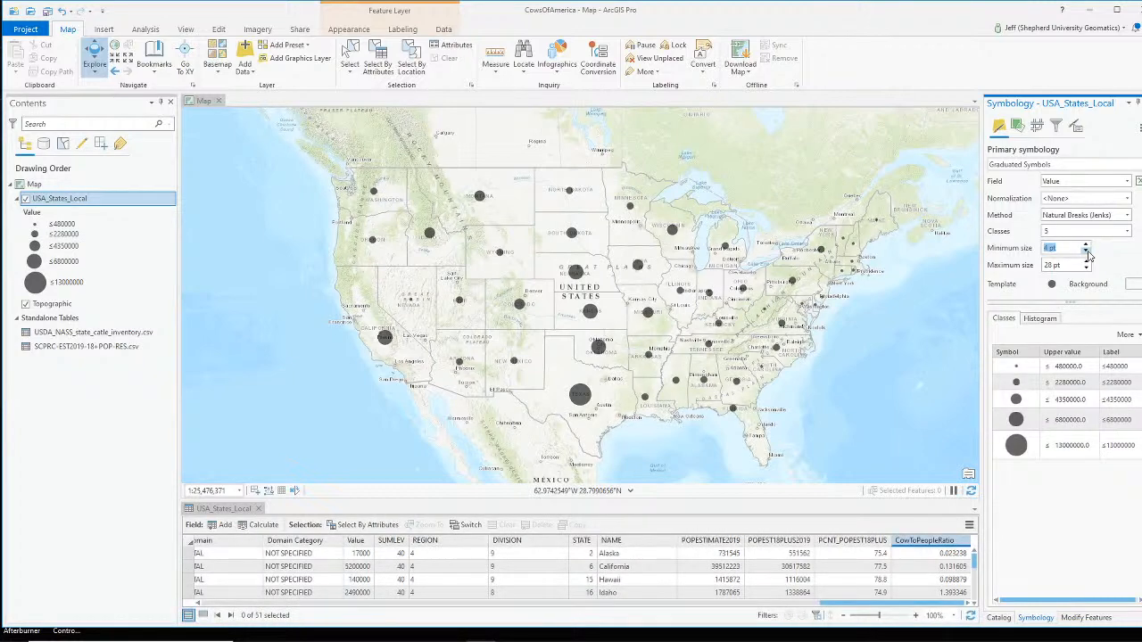
left_click(1087, 248)
left_click(1087, 263)
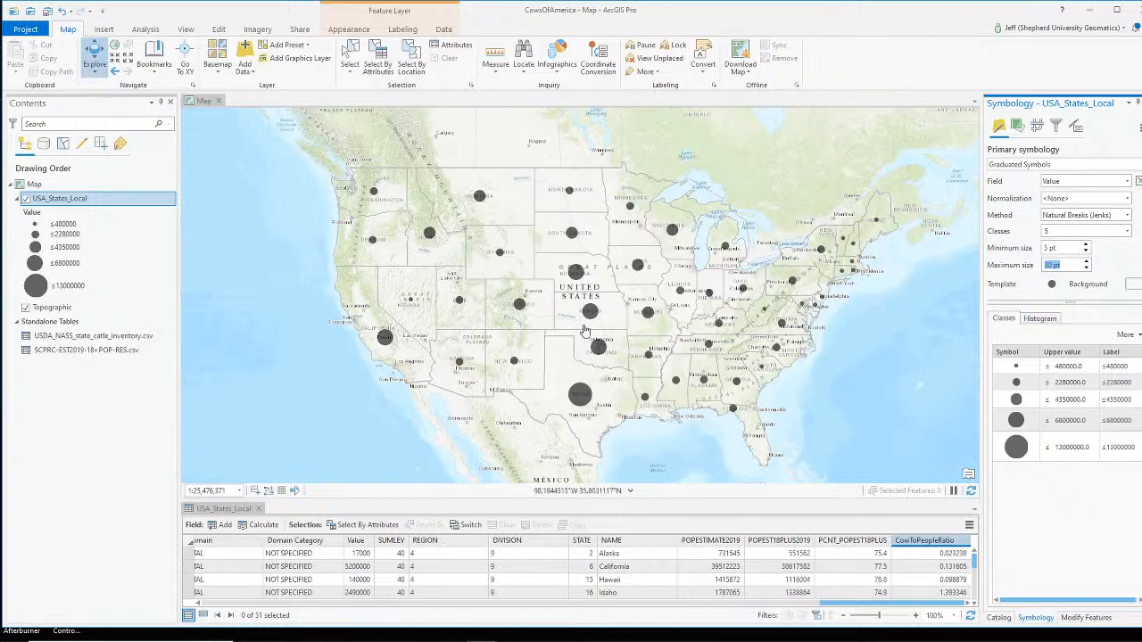
left_click(1024, 129)
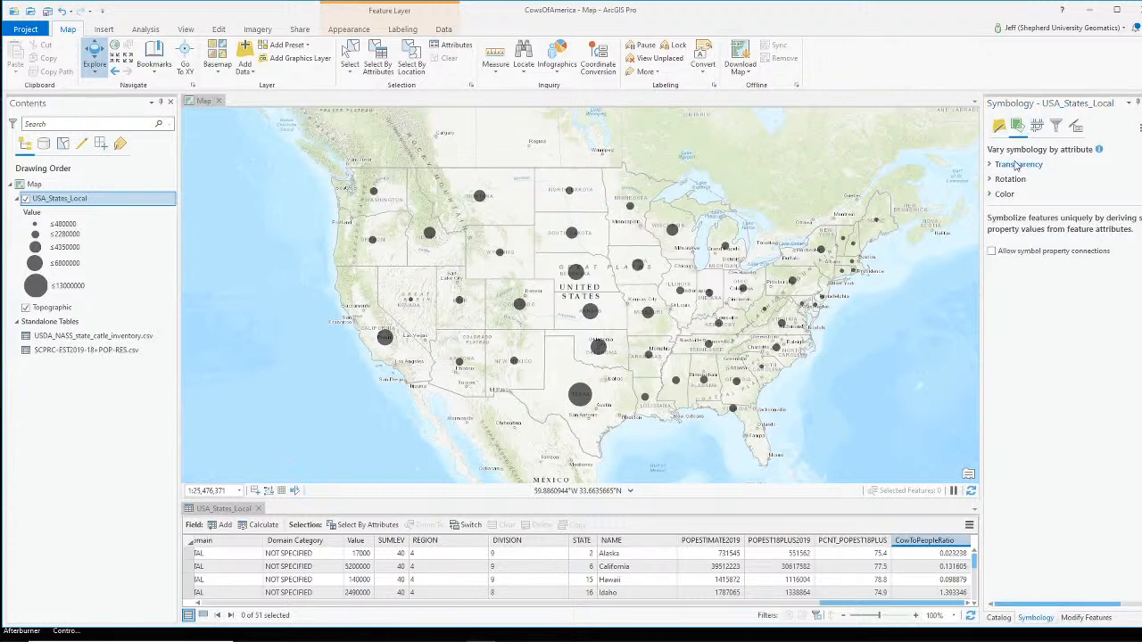
left_click(1012, 165)
left_click(1072, 183)
left_click(1071, 183)
left_click(998, 126)
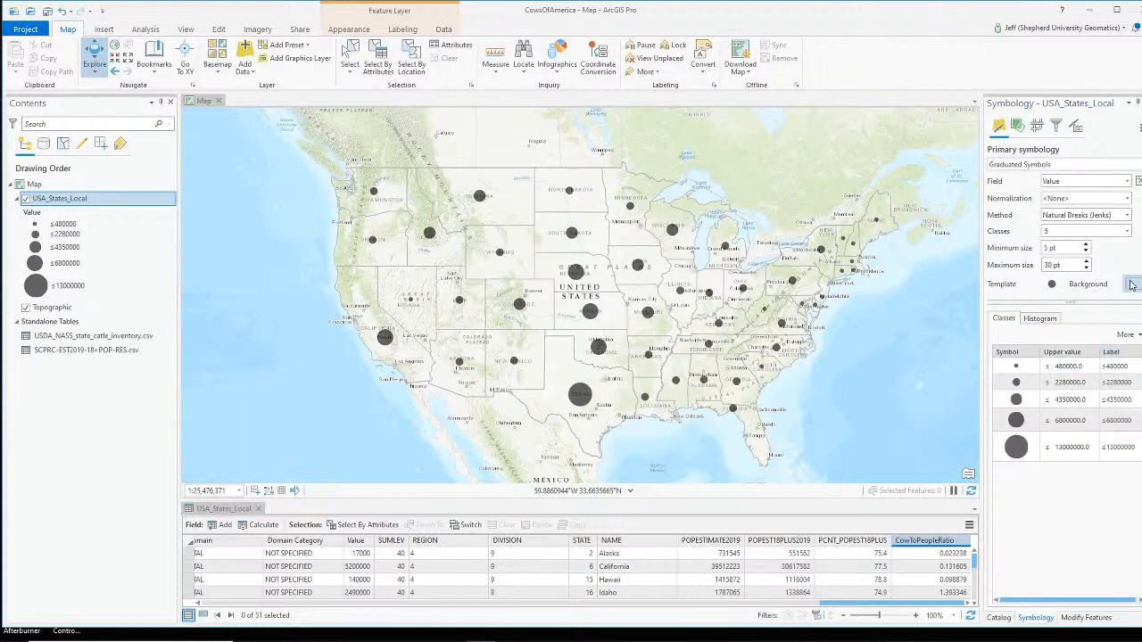
left_click(1083, 223)
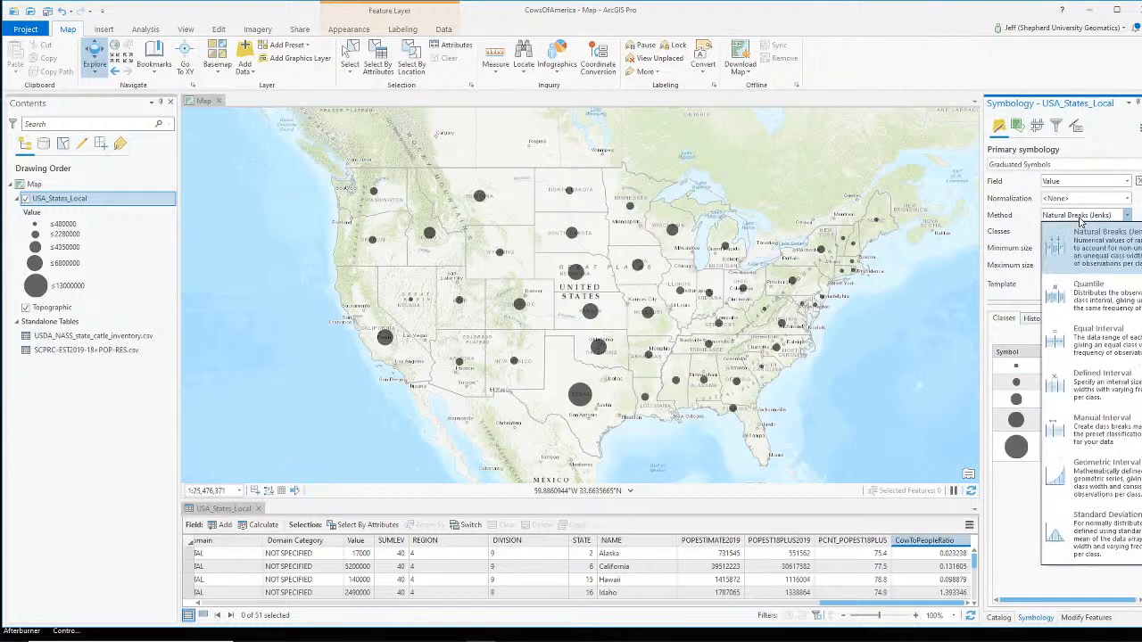
left_click(1105, 263)
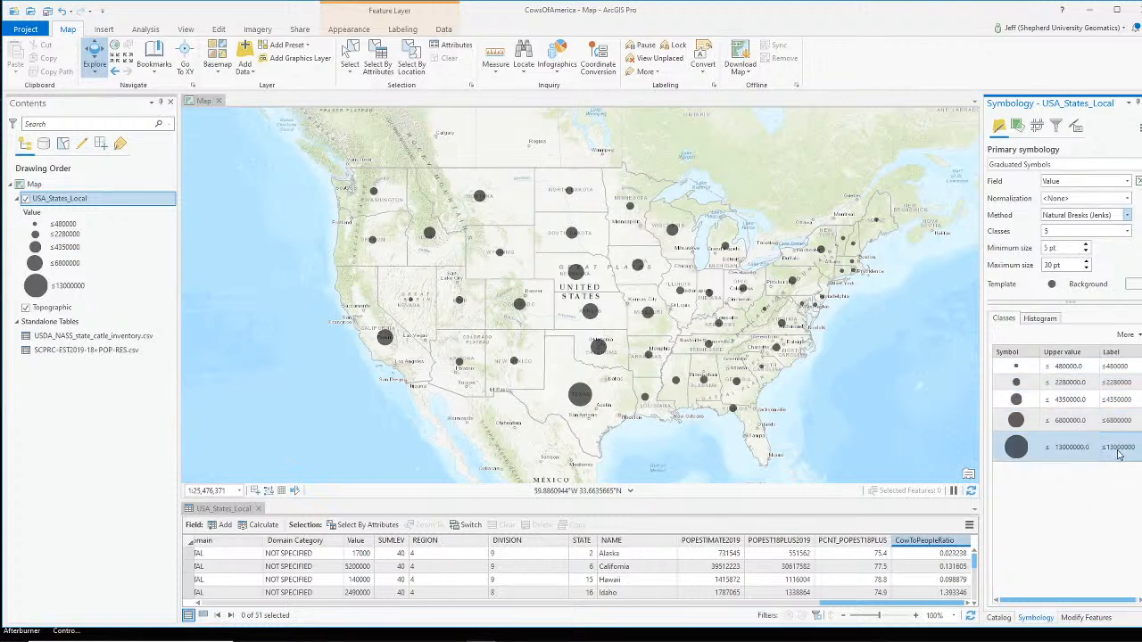
Relabel the smallest graduated symbol class, with upper value 480000, as "0 to 480k".
left_click(1115, 367)
double_click(1112, 369)
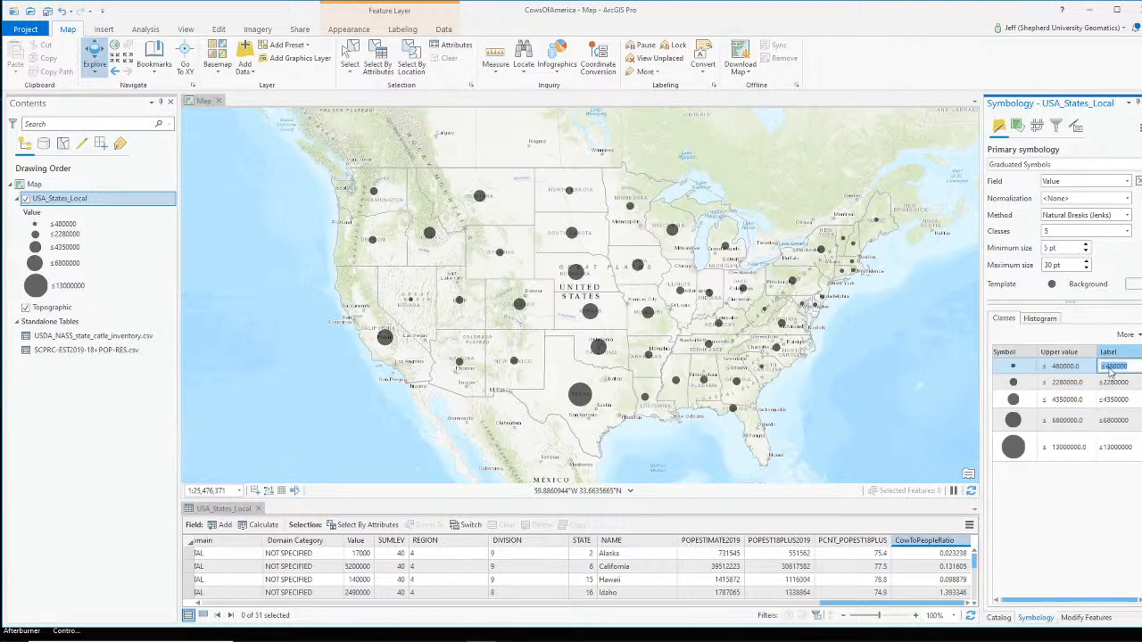
left_click(1132, 365)
key("Delete")
type("0 to")
key("BackSpace")
type("k")
Relabel the second graduated symbol class, with upper value 2280000, as "480k to 2280k".
left_click(1113, 383)
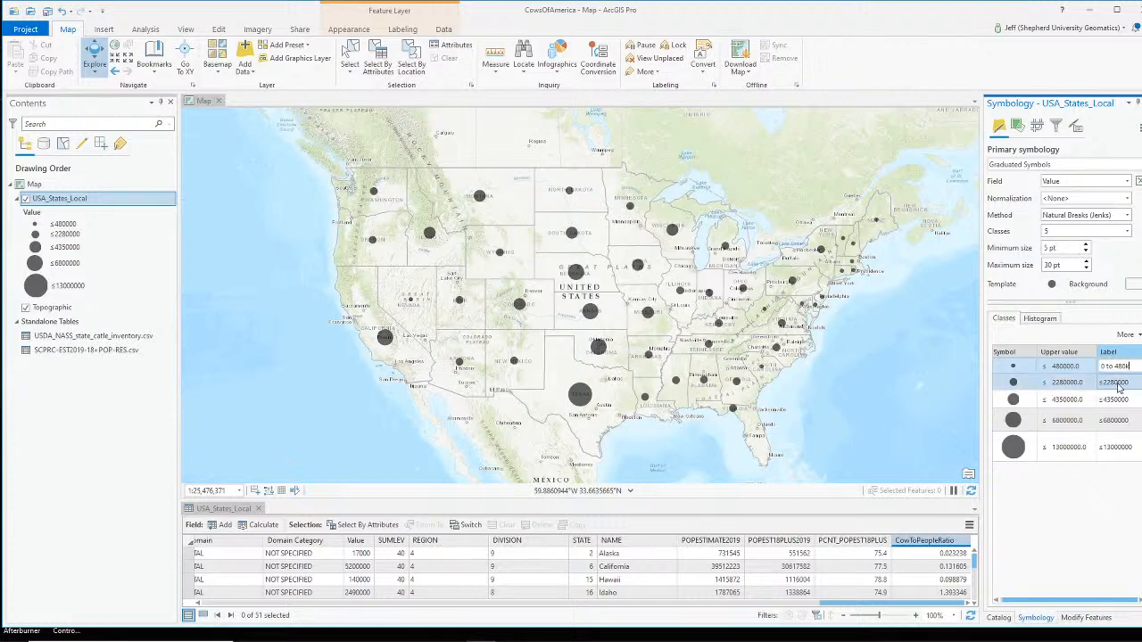
left_click(1105, 382)
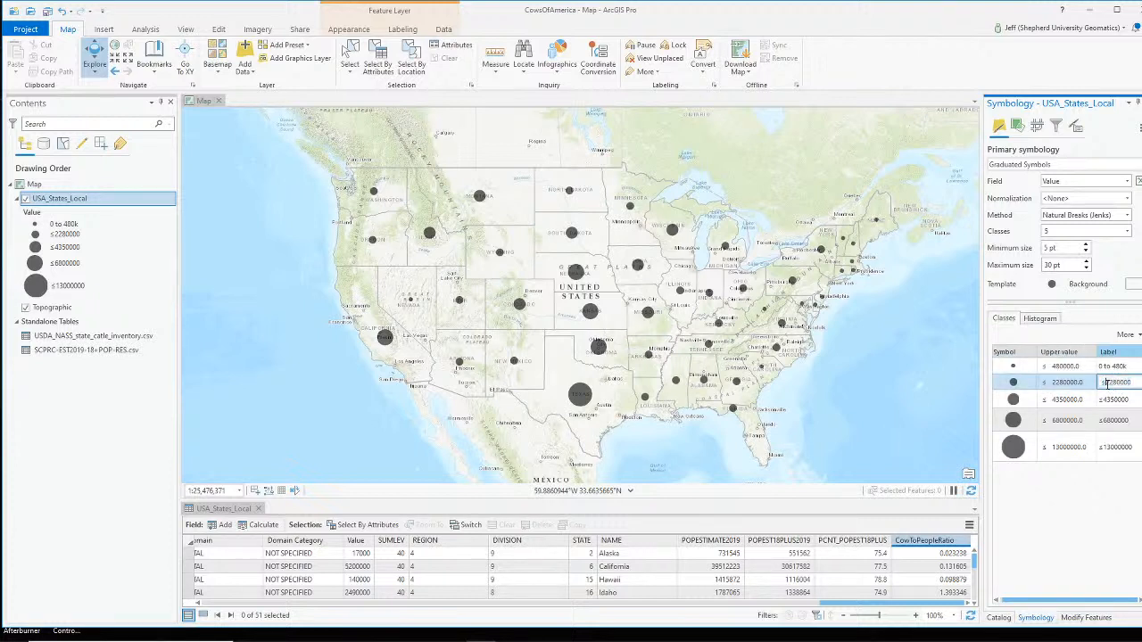
key("BackSpace")
type("480k to")
key("Right")
key("Right")
key("Right")
key("Right")
key("BackSpace")
left_click(1117, 399)
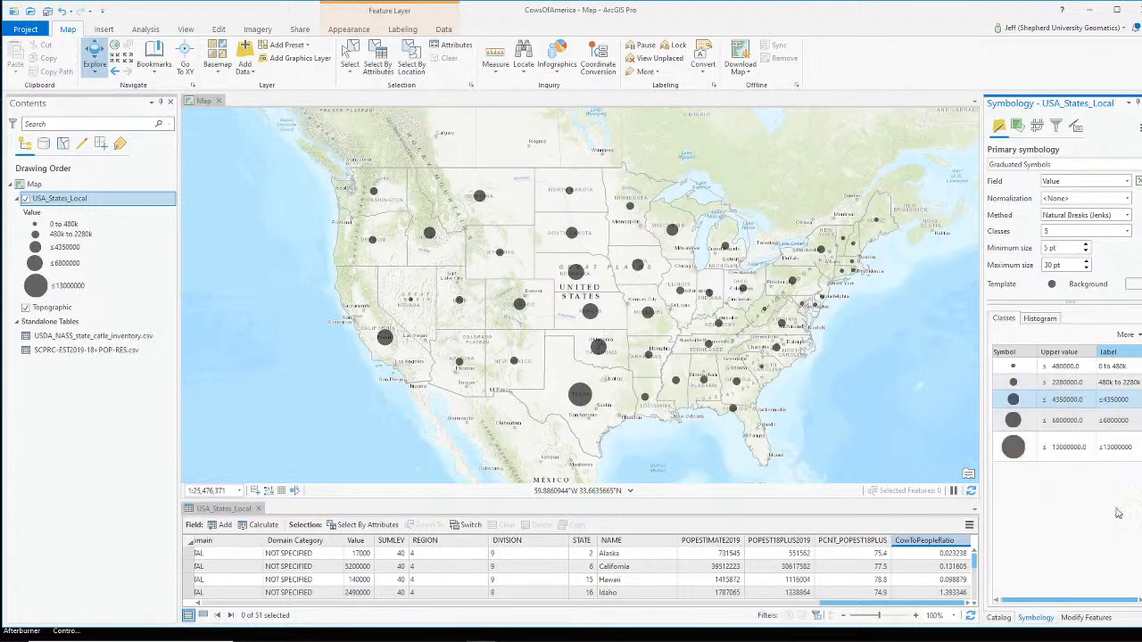
Rename the legend heading Value under the USA_States_Local layer to "Number of Cows".
left_click(36, 215)
left_click(35, 215)
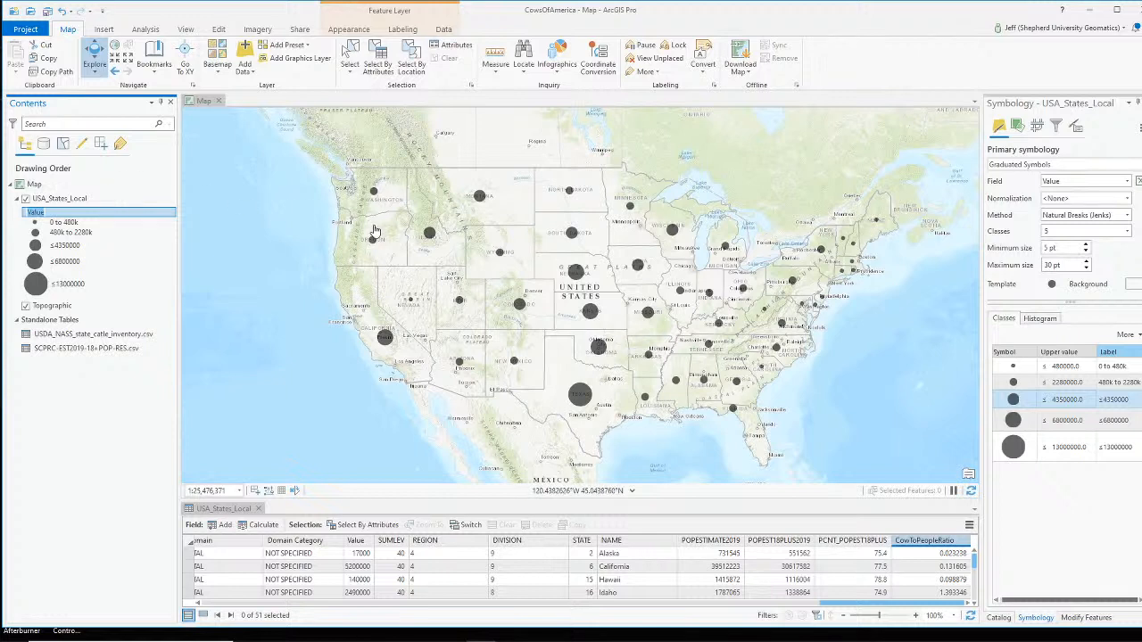
type("Number of Cows")
key("Return")
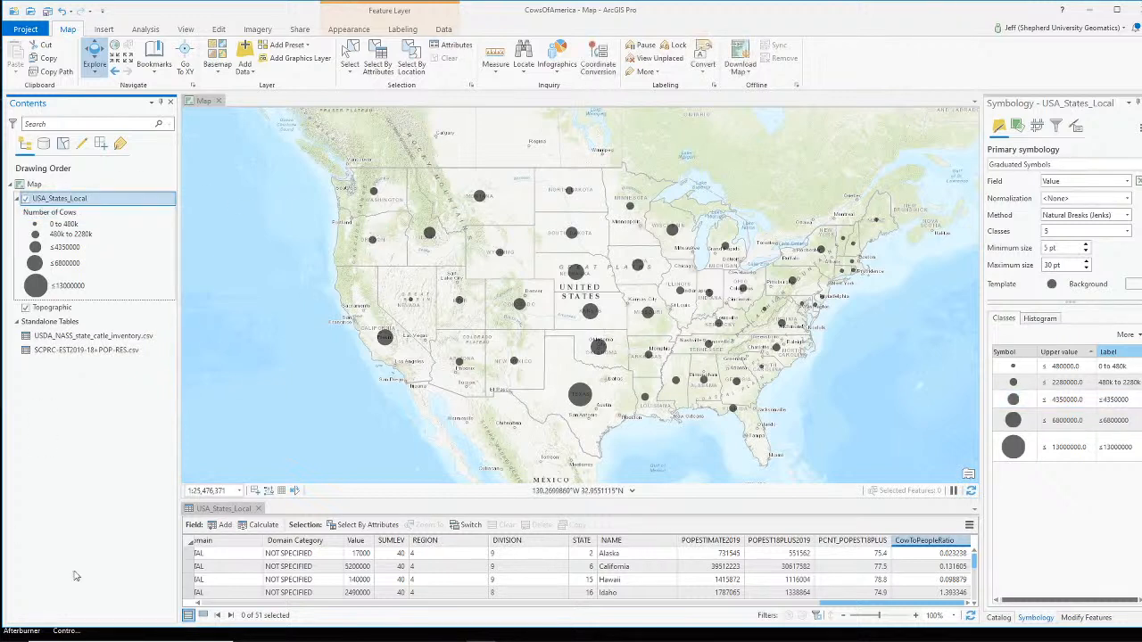
left_click(1070, 400)
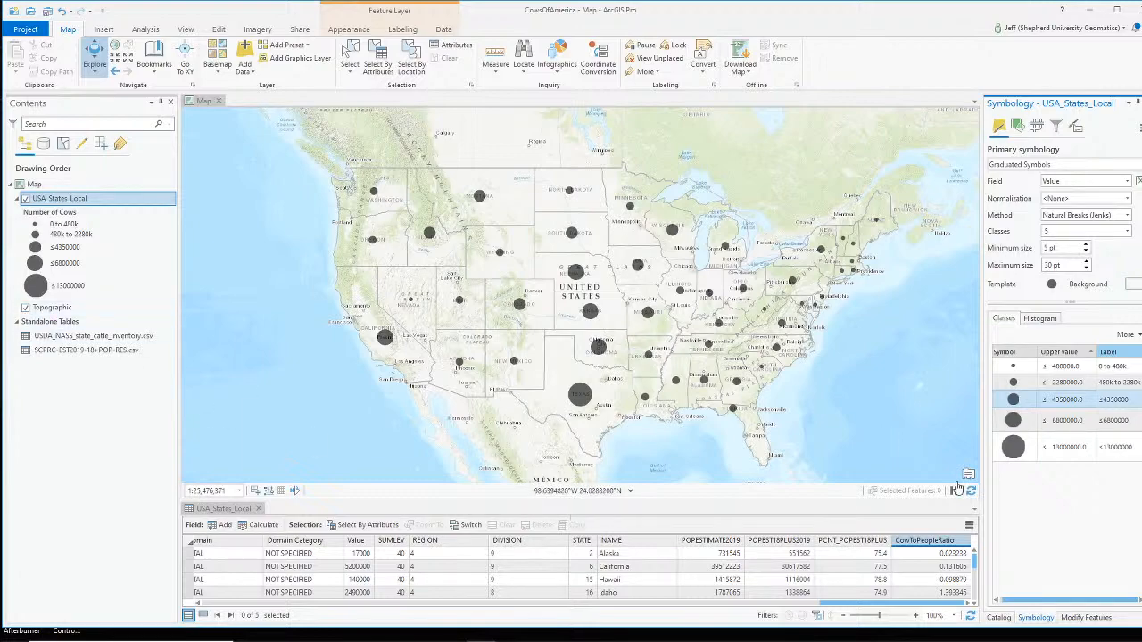
left_click(759, 640)
scroll(655, 548, "up", 2)
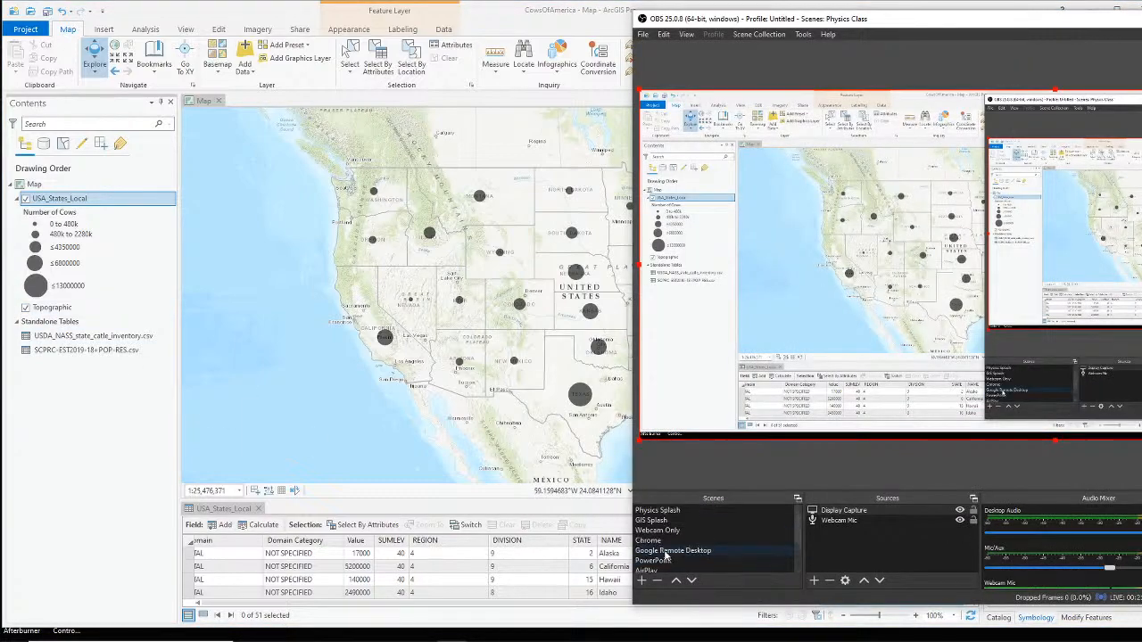
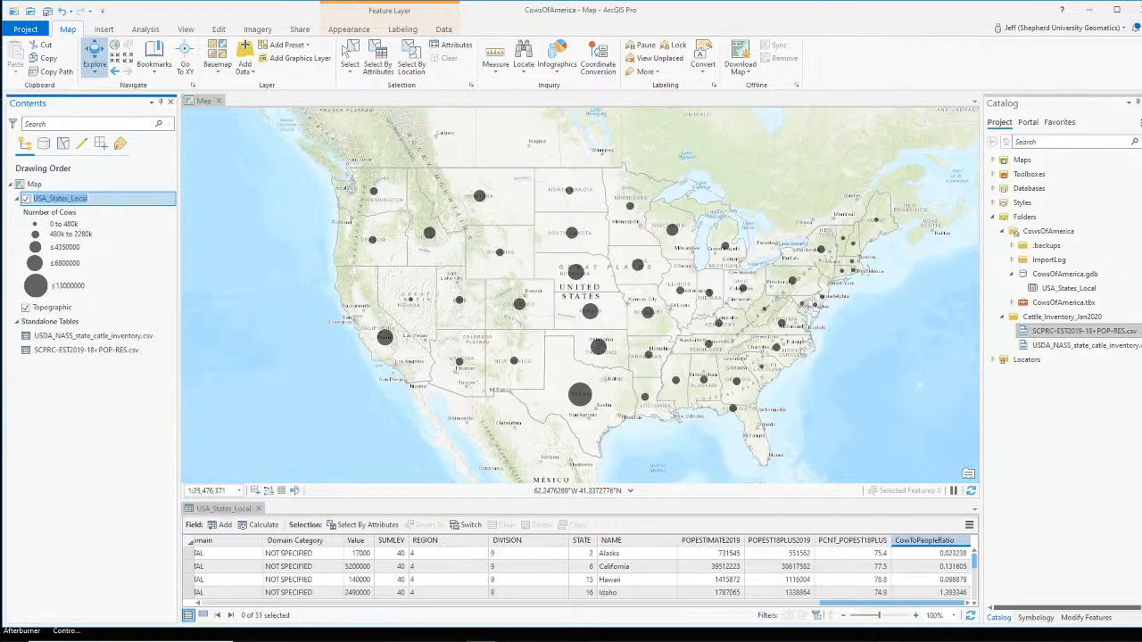
Rename the USA_States_Local layer to "Number of Cows" and its legend heading to "Thousands".
type("Number of Cows")
key("Return")
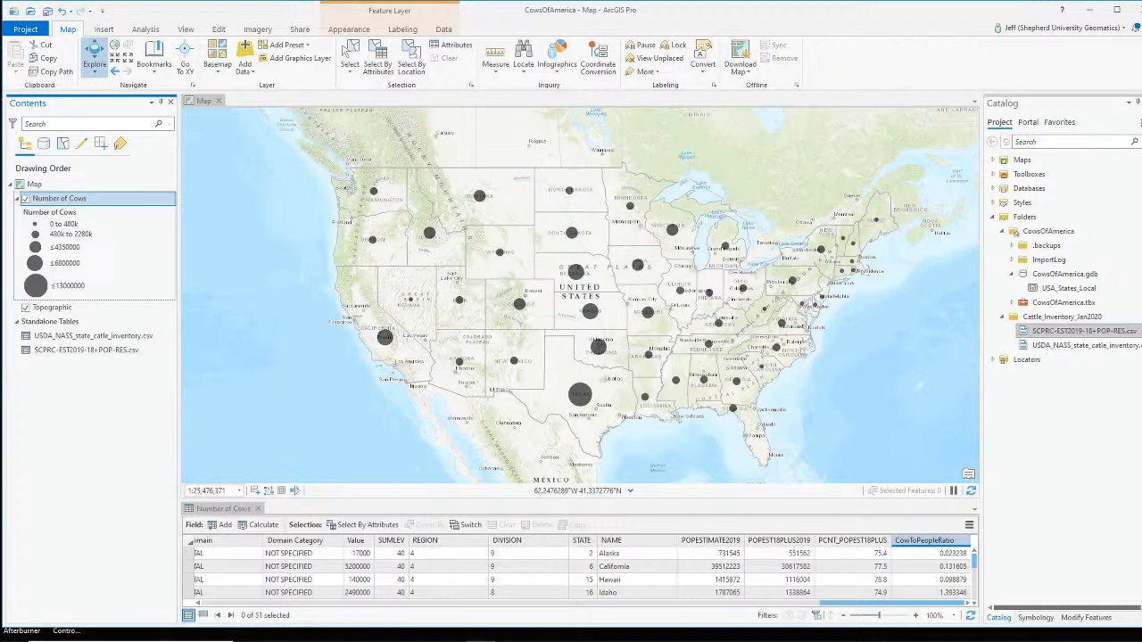
left_click(68, 214)
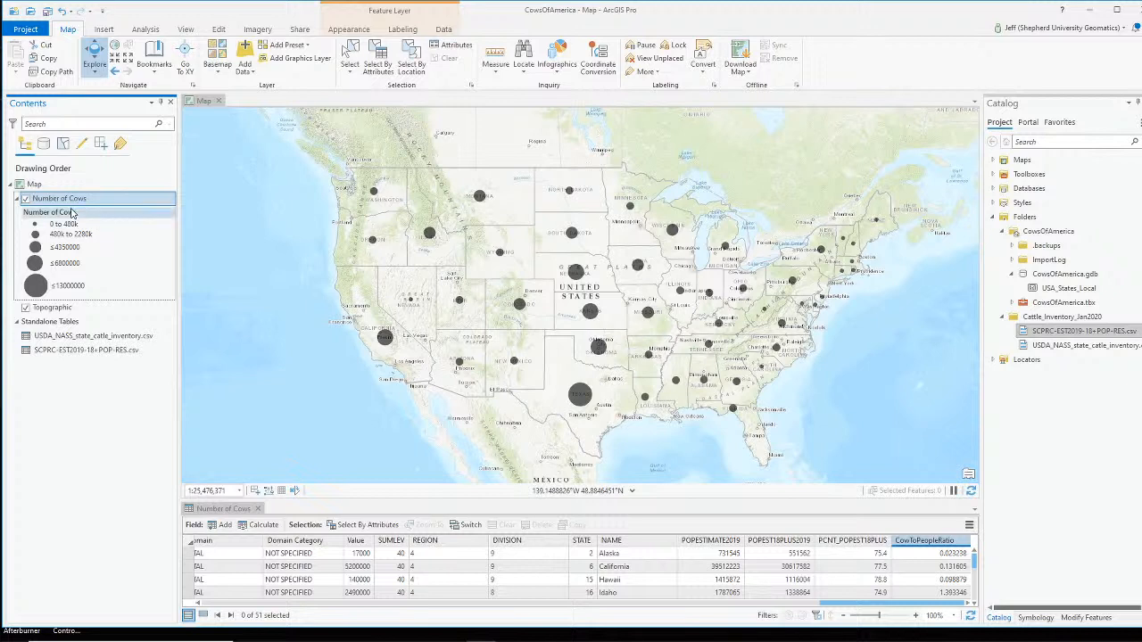
left_click(69, 214)
type("Thousak")
key("BackSpace")
key("BackSpace")
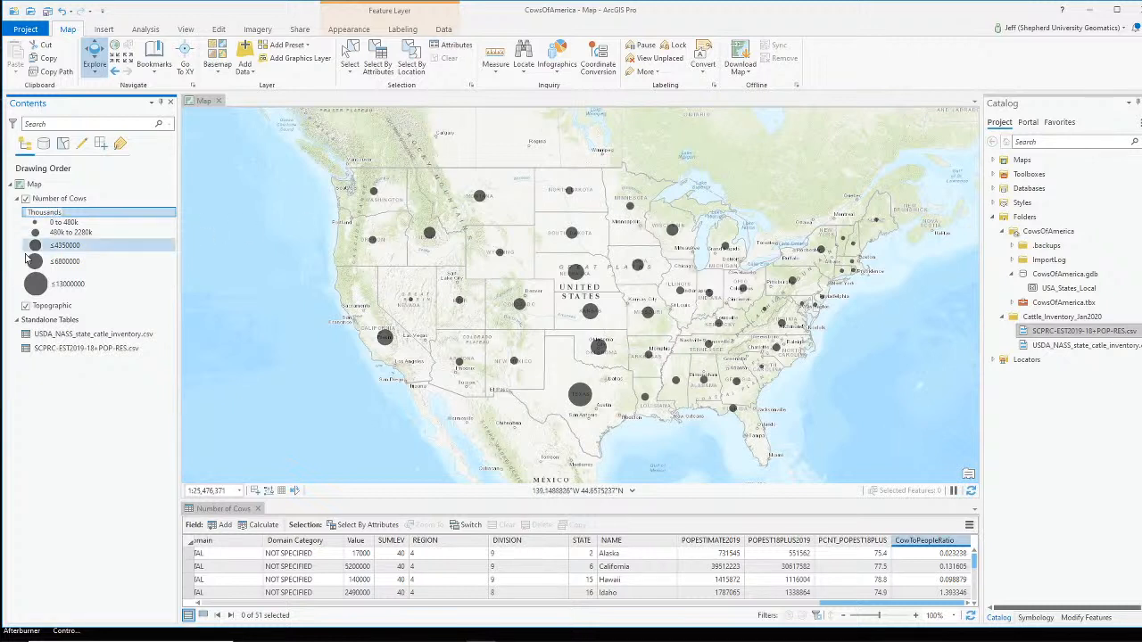
Remove the k suffixes from the two smallest class labels so they read "0 to 480" and "480 to 2280".
left_click(71, 224)
left_click(75, 225)
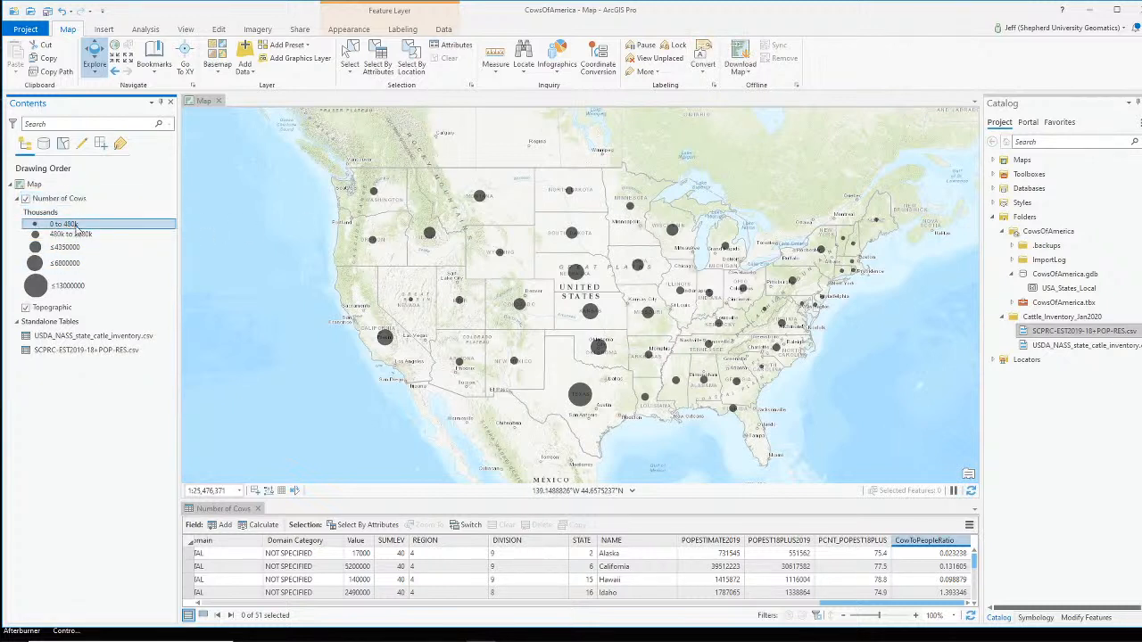
left_click(76, 225)
left_click(79, 225)
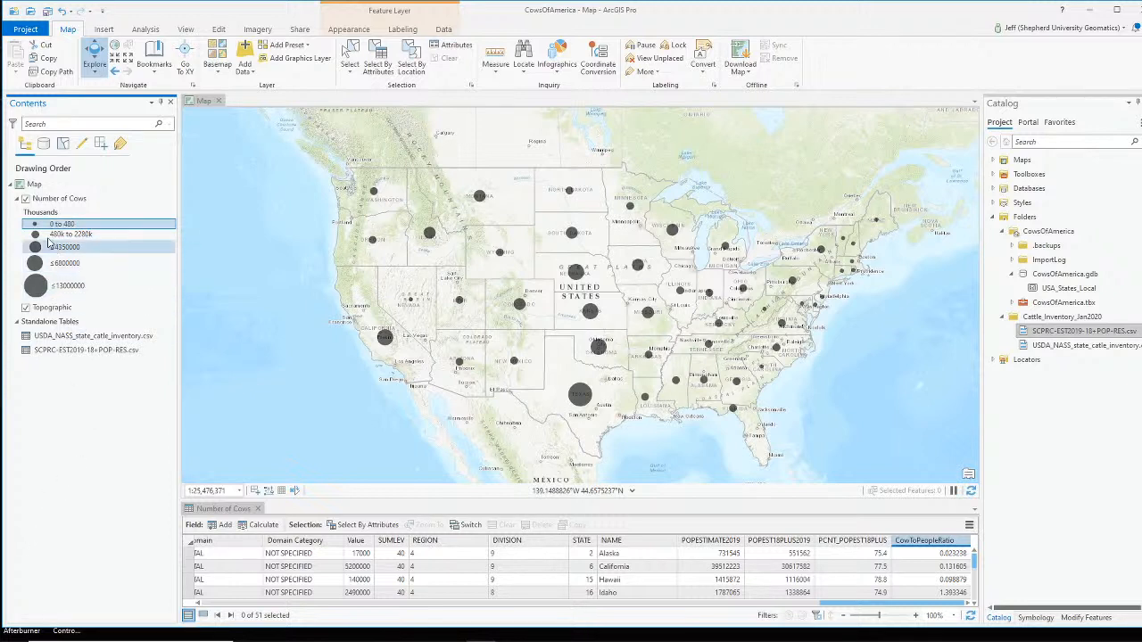
left_click(64, 235)
left_click(63, 235)
key("BackSpace")
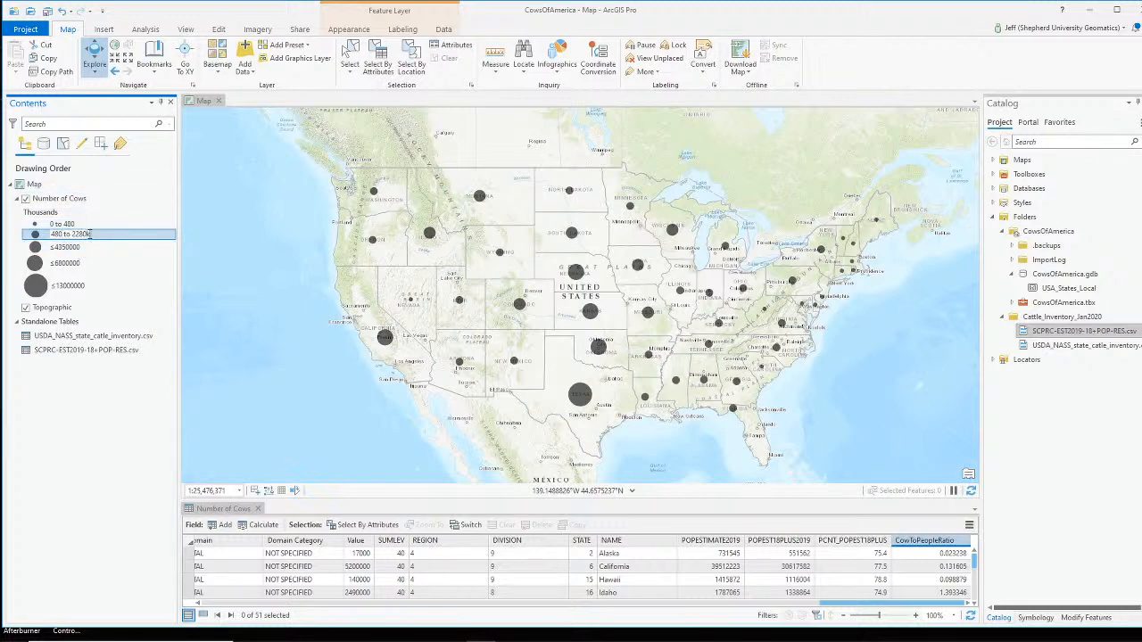
key("Return")
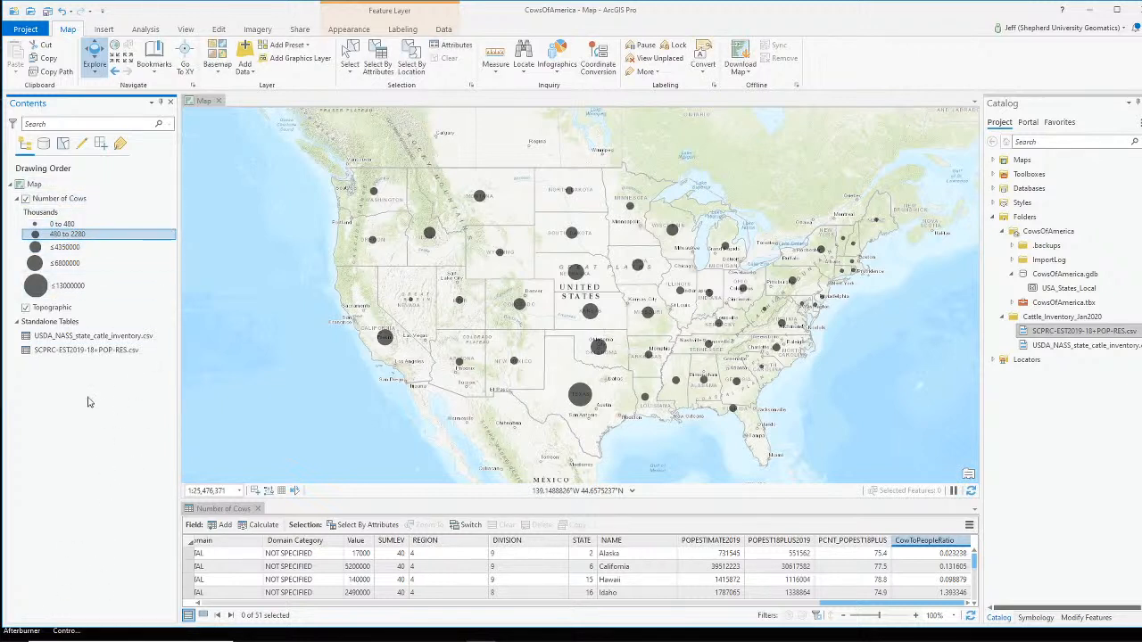
Add USA_States_Local from CowsOfAmerica.gdb beneath the Number of Cows layer and rename the new layer "Cows Per Person".
left_click(1075, 291)
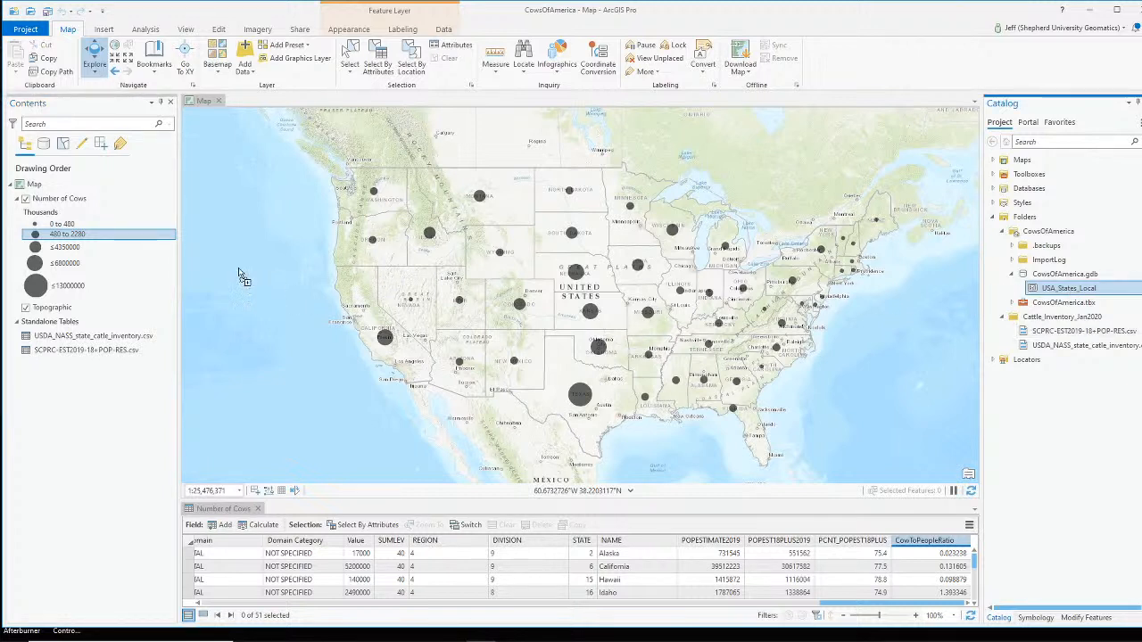
left_click_drag(72, 227, 68, 300)
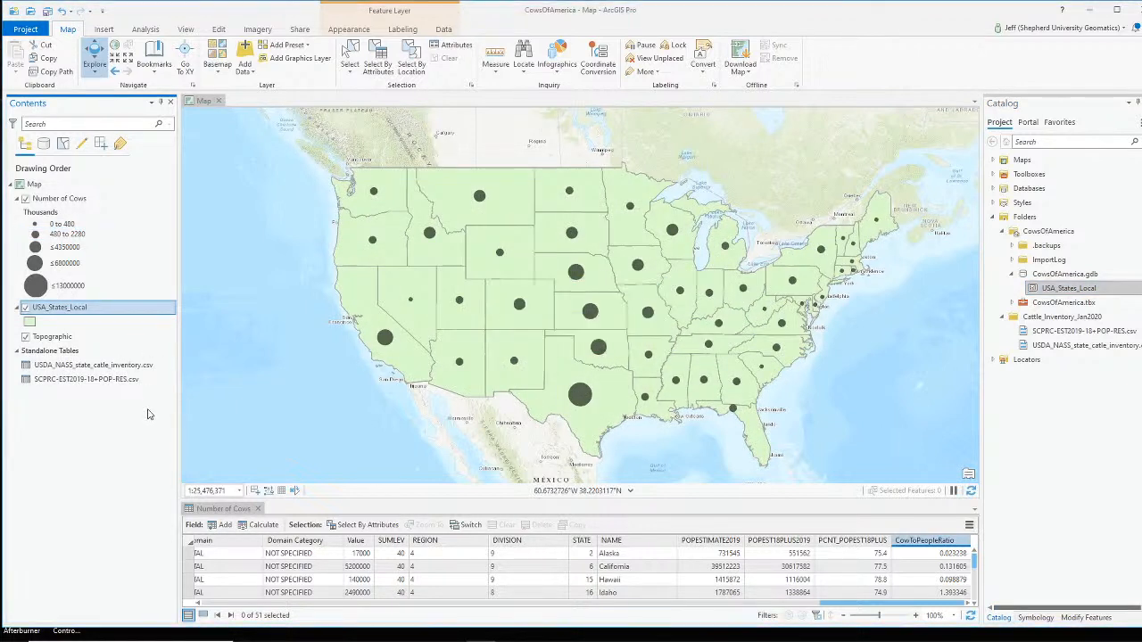
left_click(64, 308)
type("Cows Per Person")
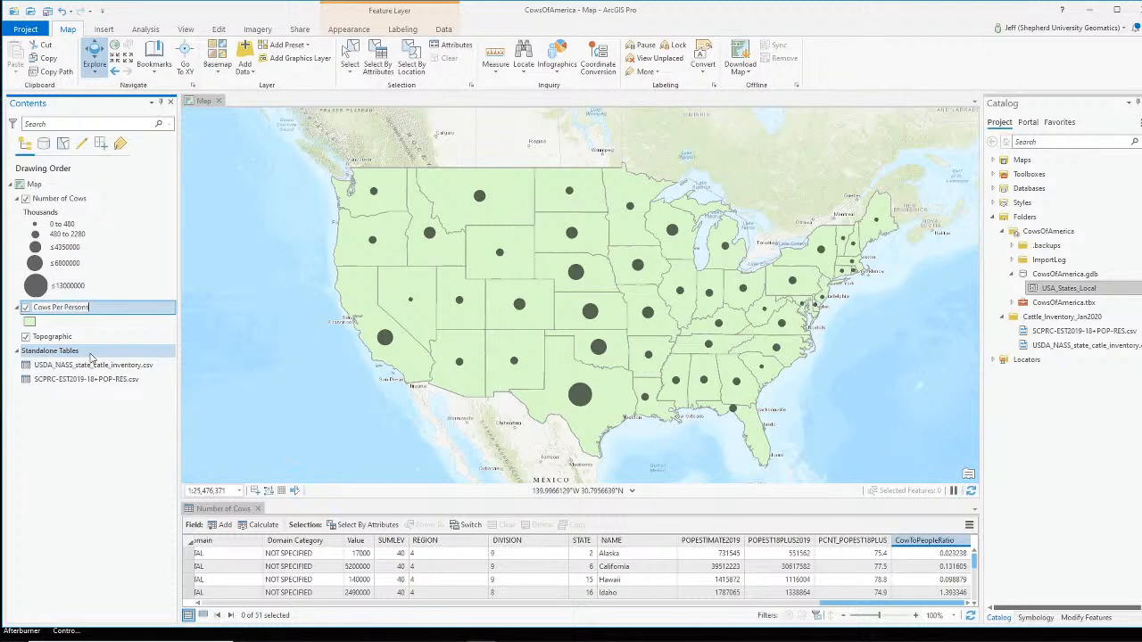
key("Return")
left_click(114, 472)
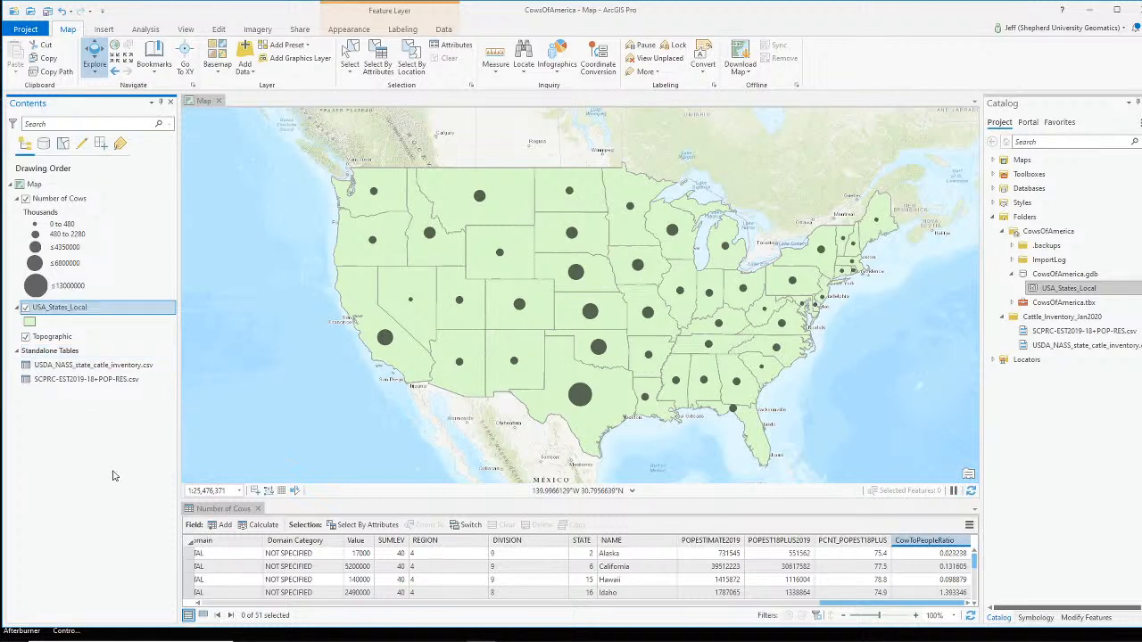
Symbolize the Cows Per Person layer with graduated colors based on the CowToPeopleRatio field.
right_click(41, 310)
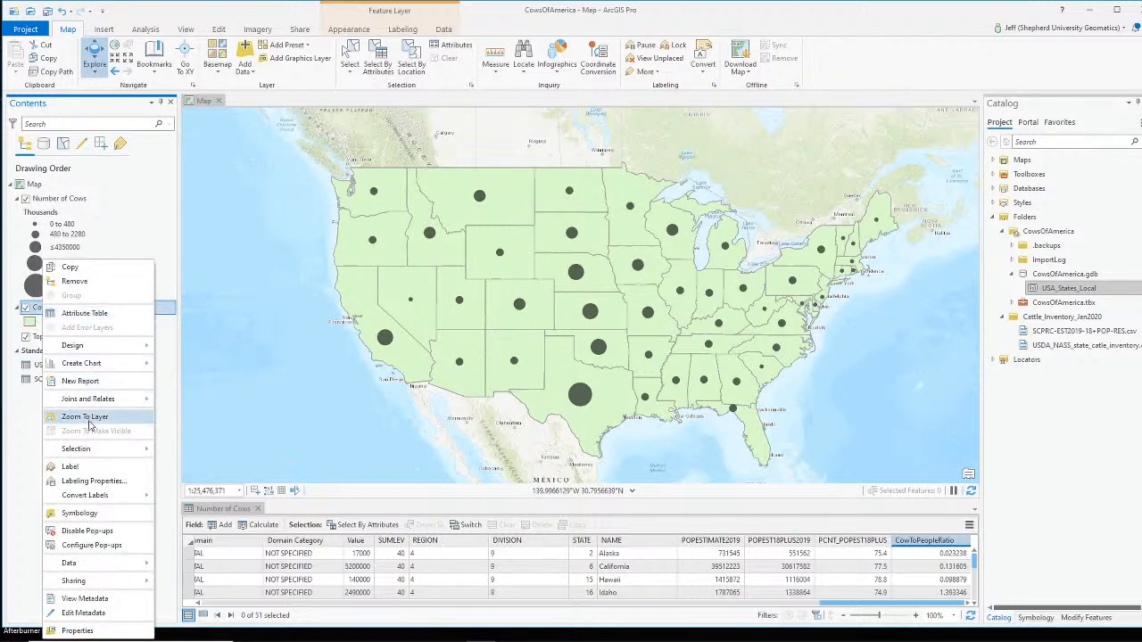
left_click(79, 513)
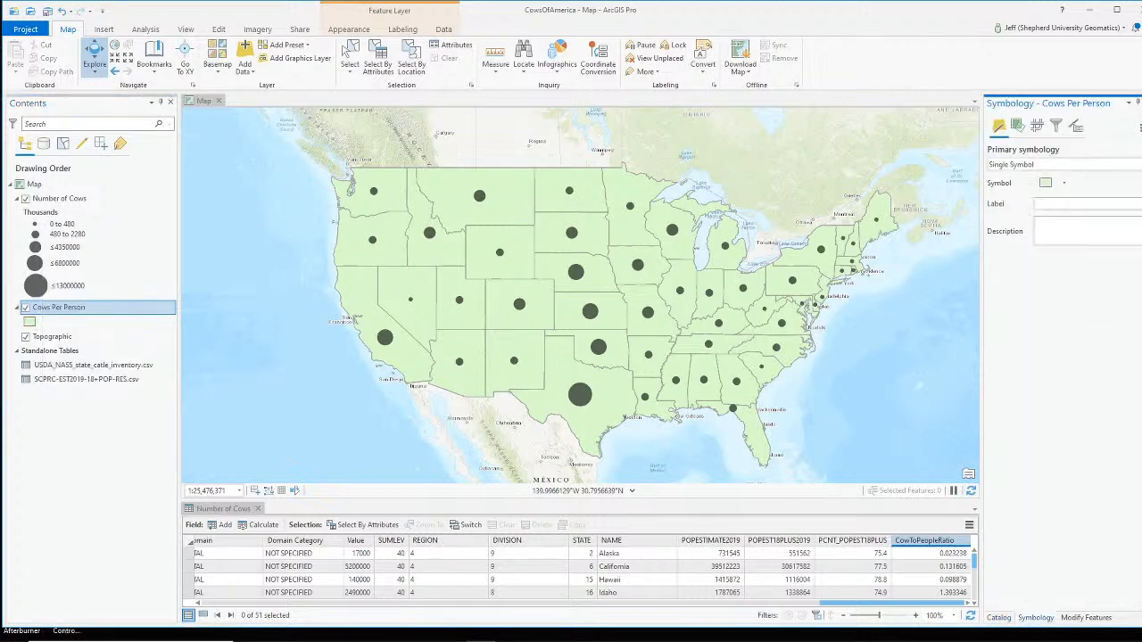
left_click(1045, 167)
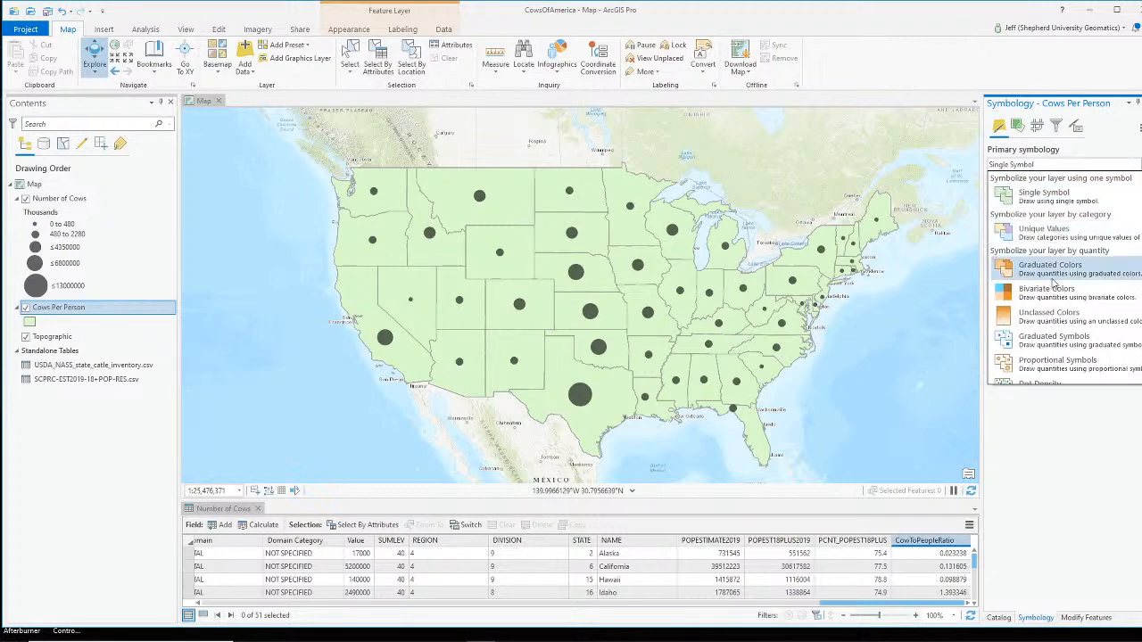
left_click(1053, 279)
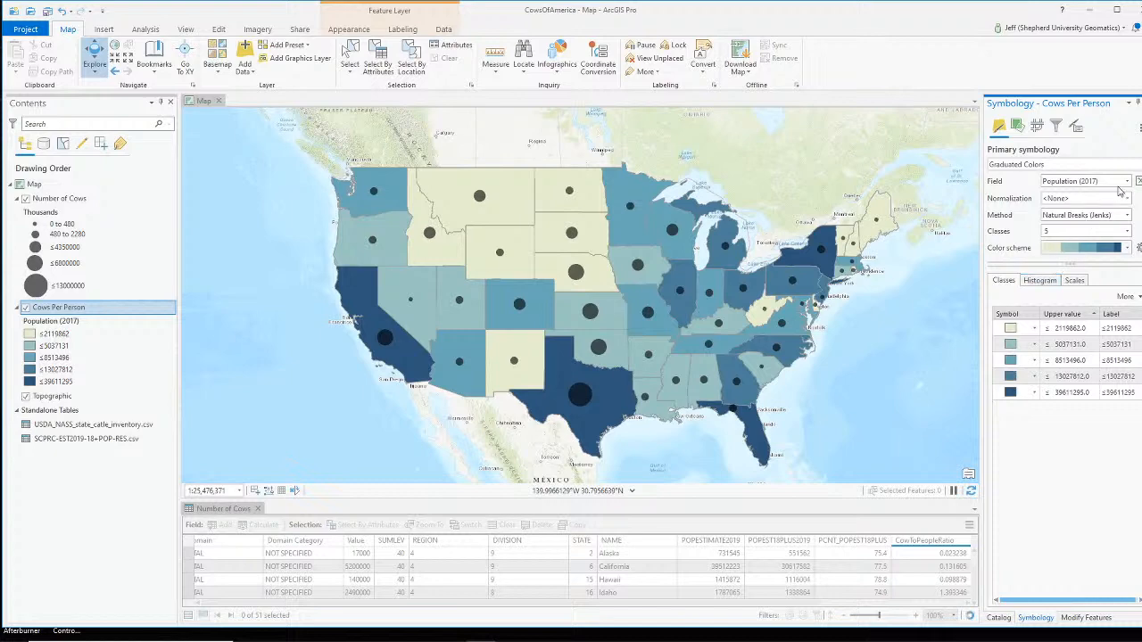
left_click(1126, 181)
scroll(1083, 375, "down", 10)
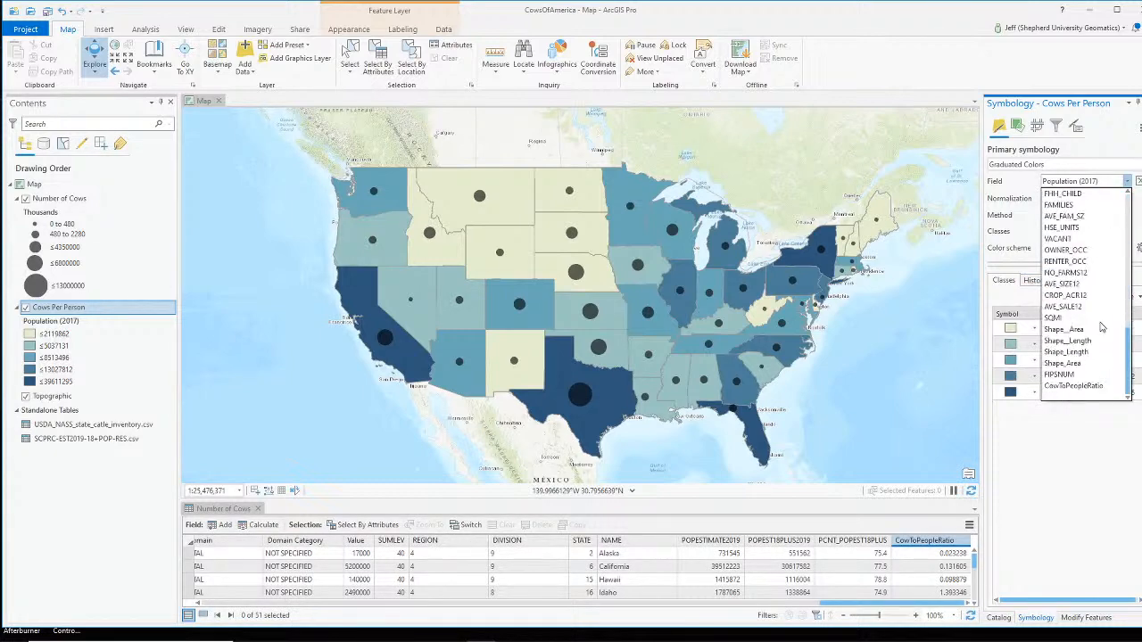
left_click(1075, 386)
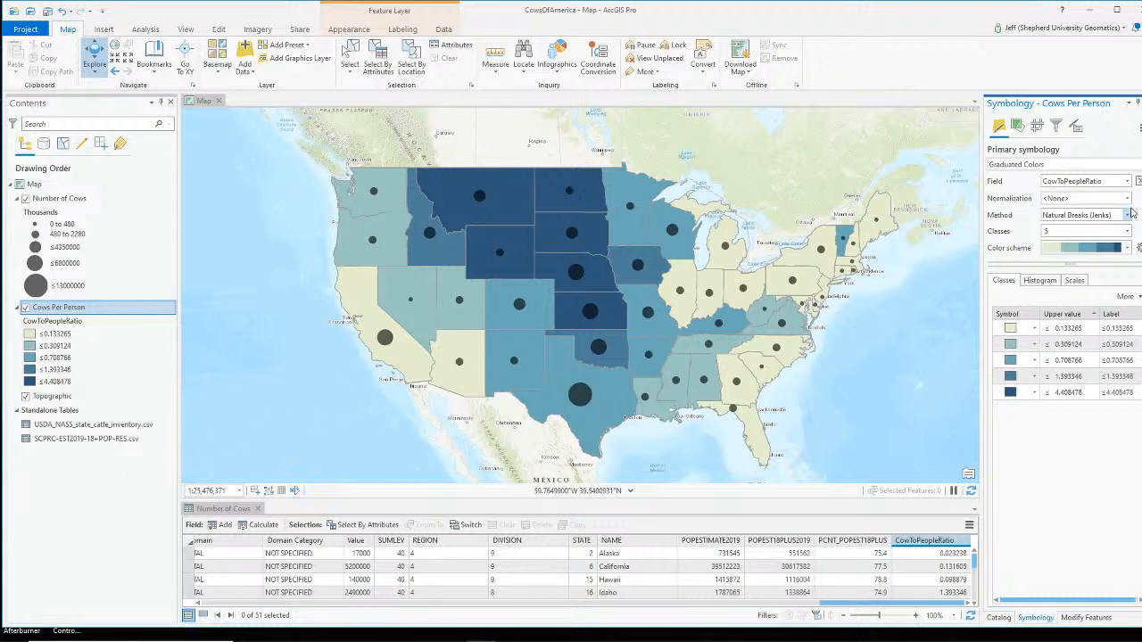
key("alt+Tab")
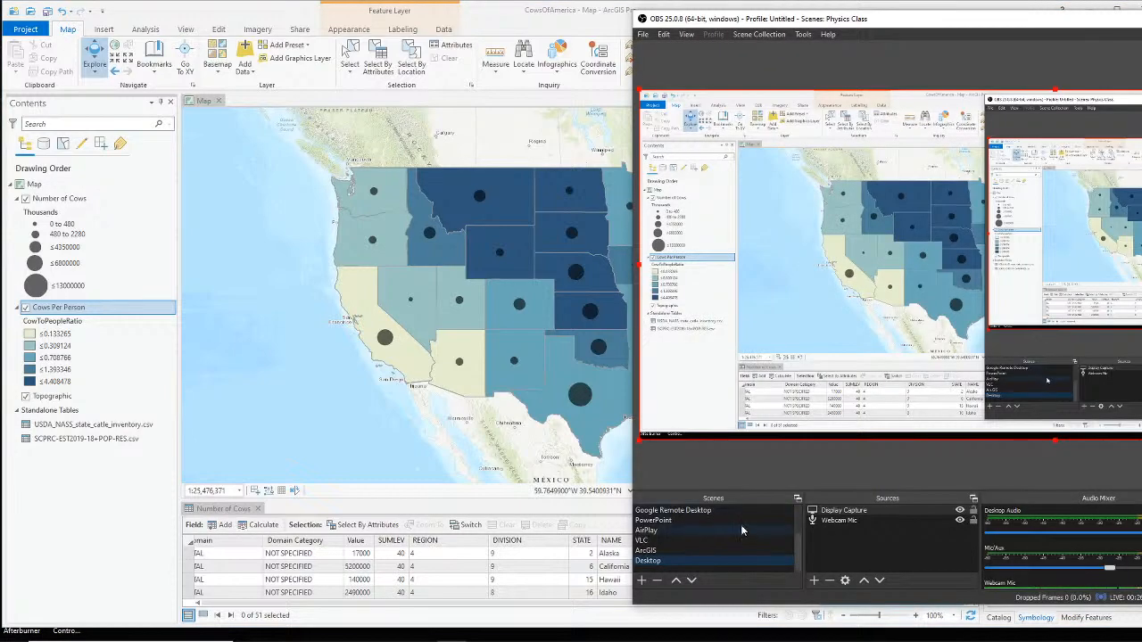
left_click(676, 532)
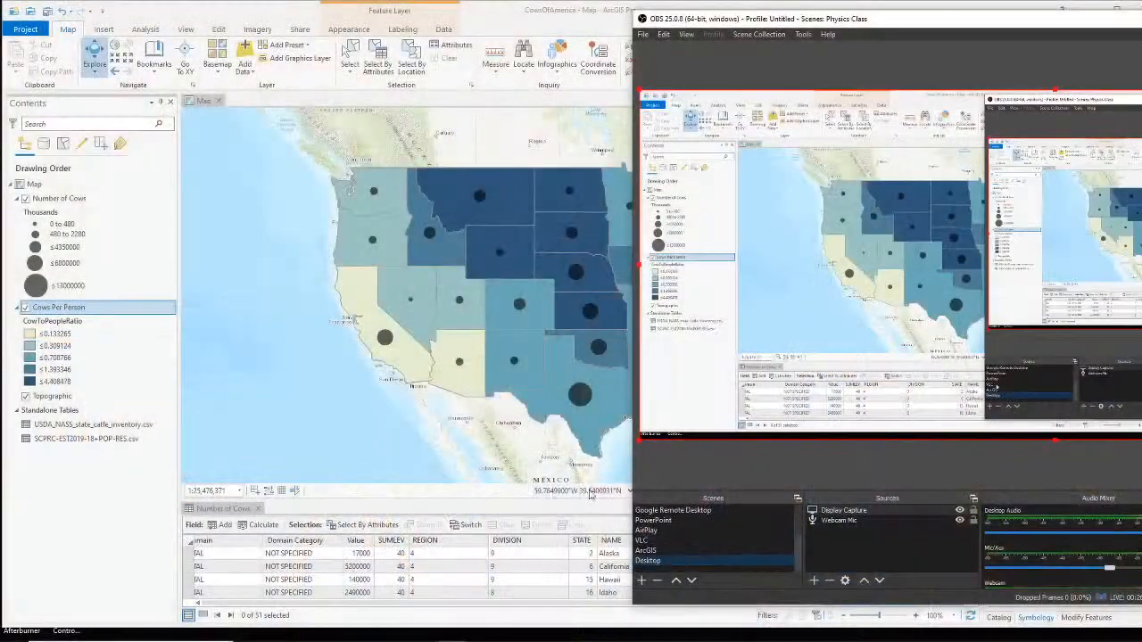
left_click(284, 417)
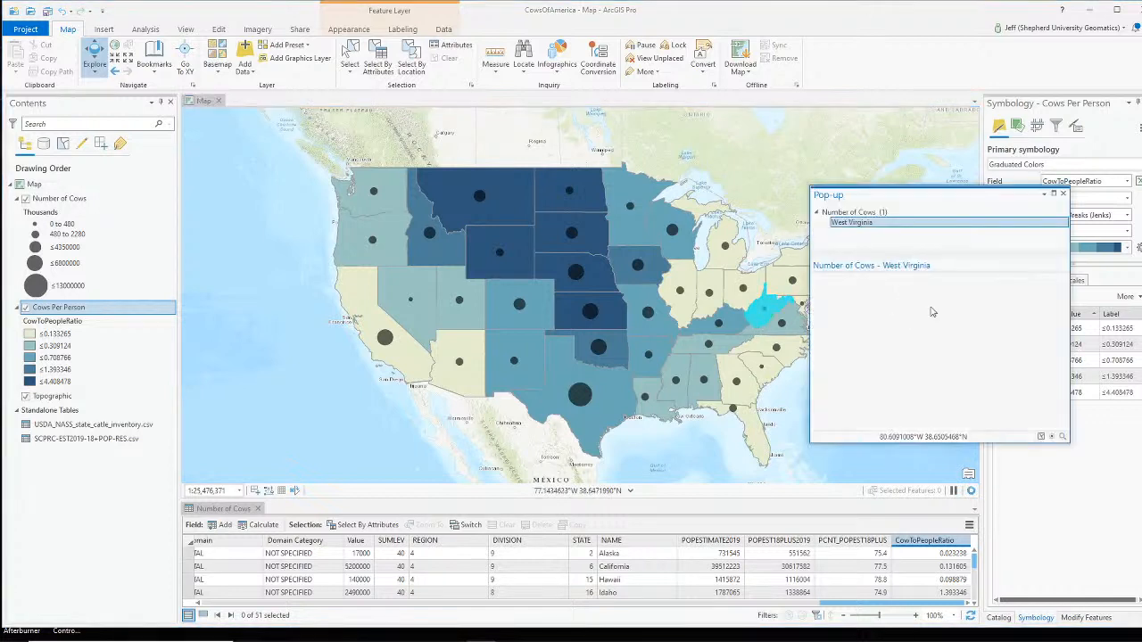
Examine West Virginia's attribute values throughout its Number of Cows pop-up.
left_click_drag(1064, 297, 1089, 447)
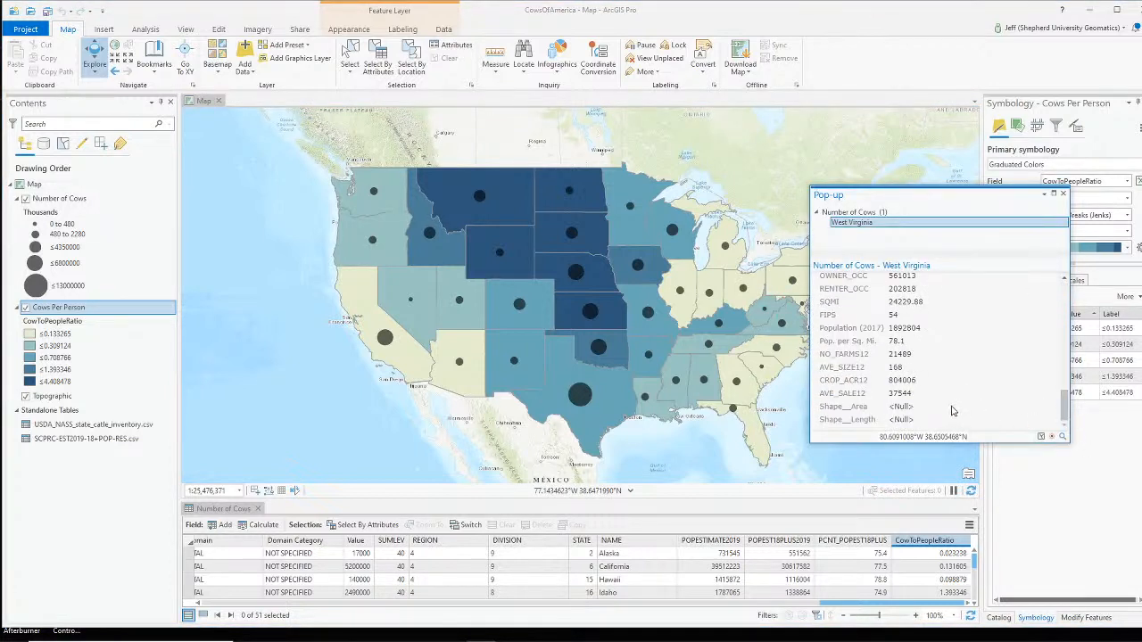
scroll(928, 360, "up", 10)
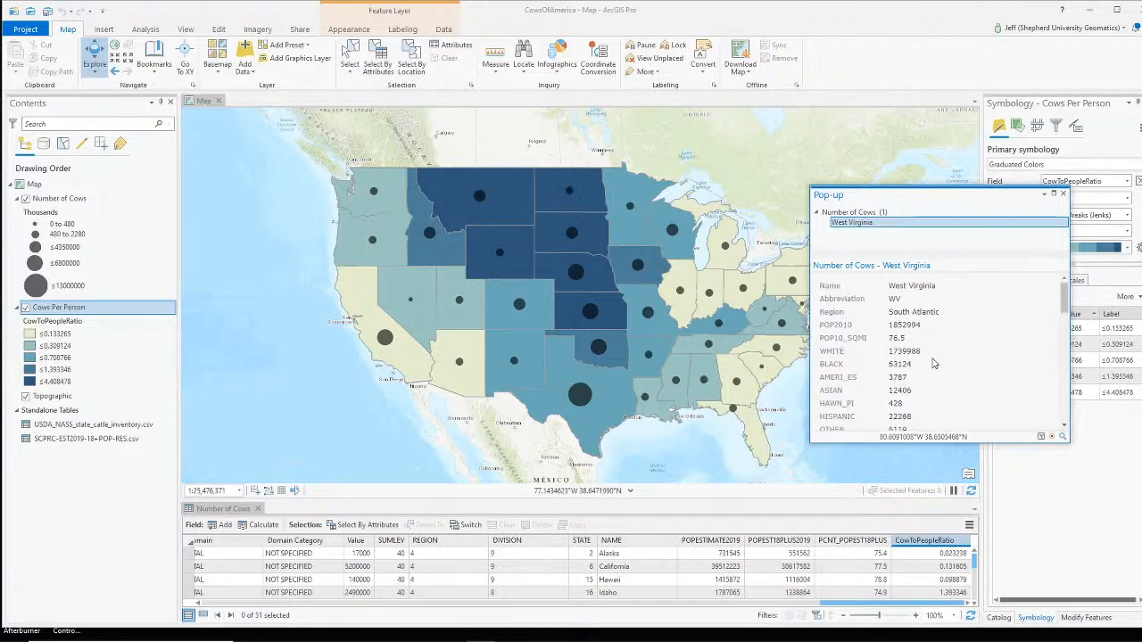
scroll(933, 363, "down", 10)
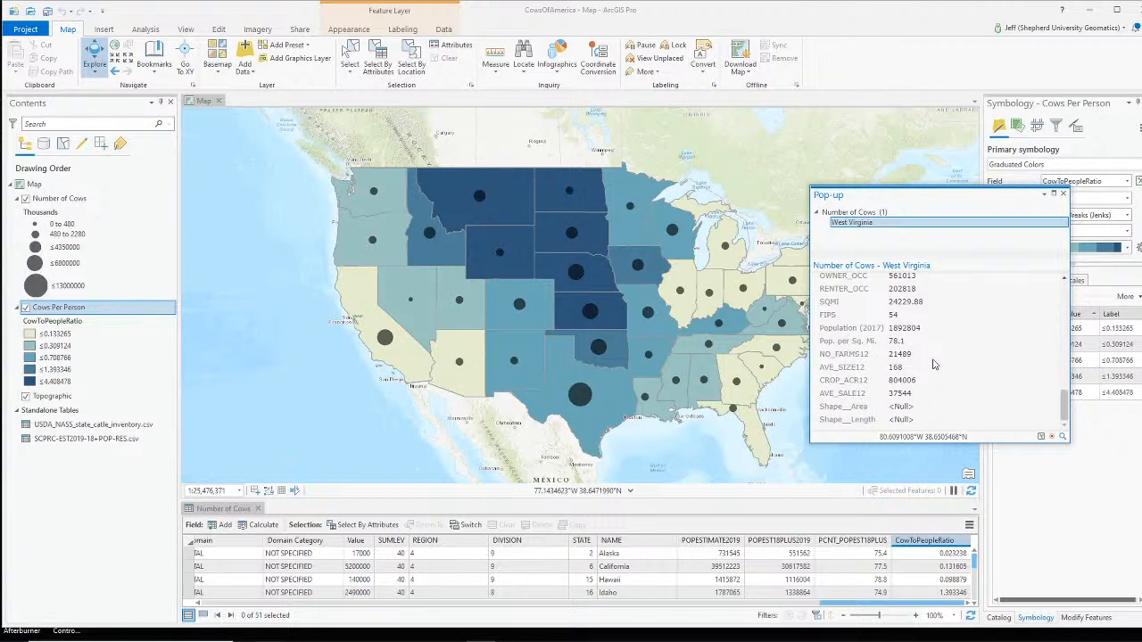
scroll(933, 363, "up", 3)
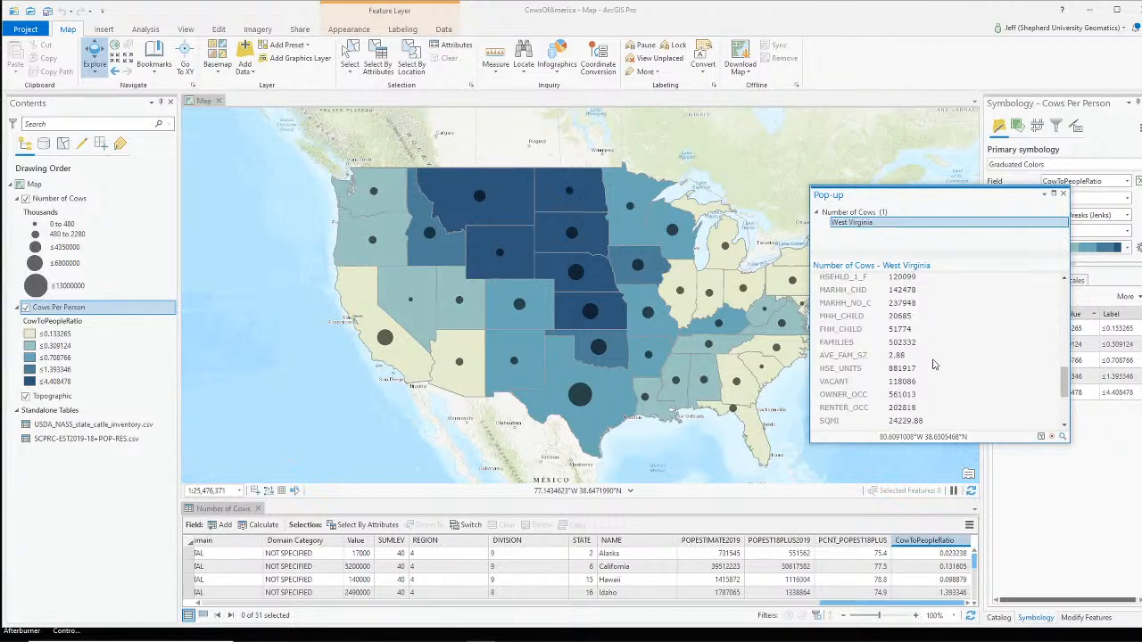
scroll(933, 363, "up", 8)
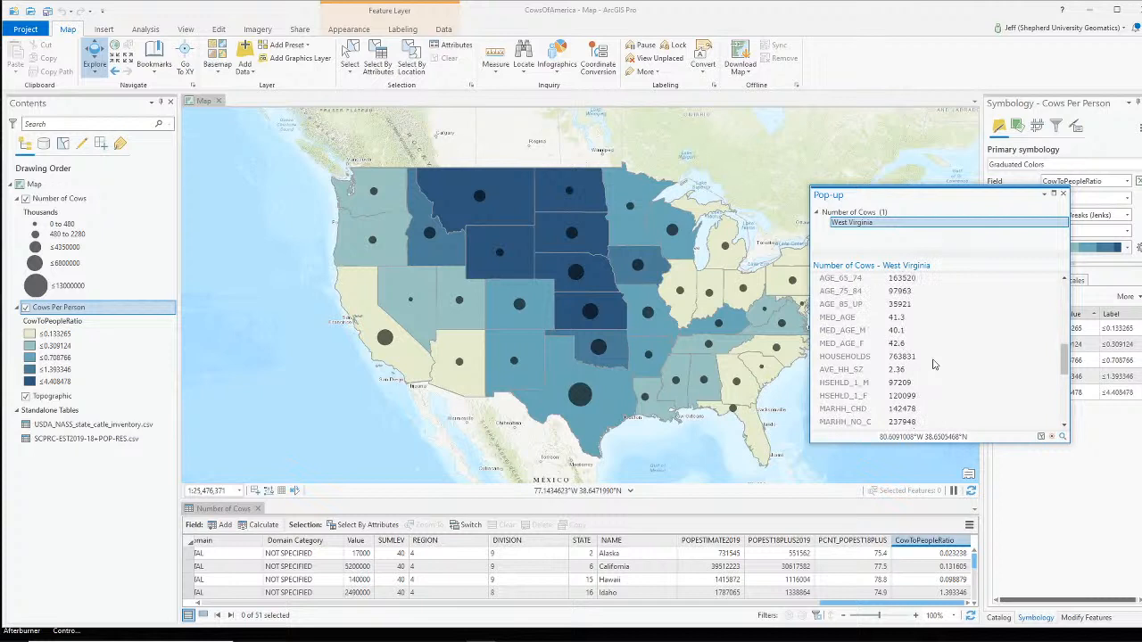
scroll(933, 363, "up", 2)
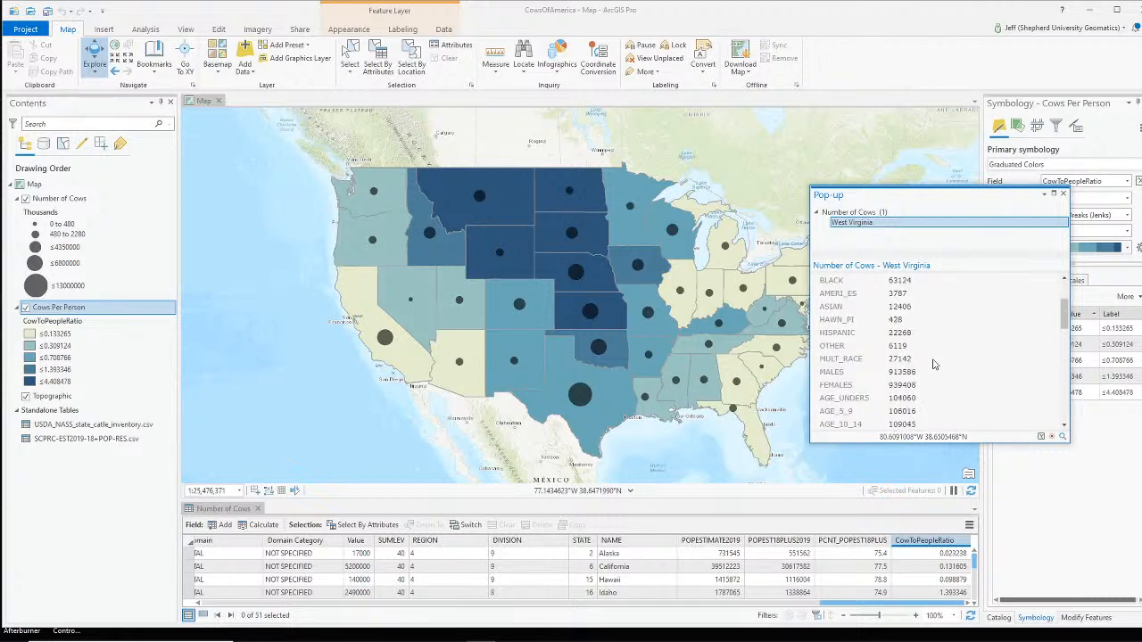
Reopen West Virginia's Number of Cows pop-up and look through its fields for the cow-to-people ratio.
left_click(850, 474)
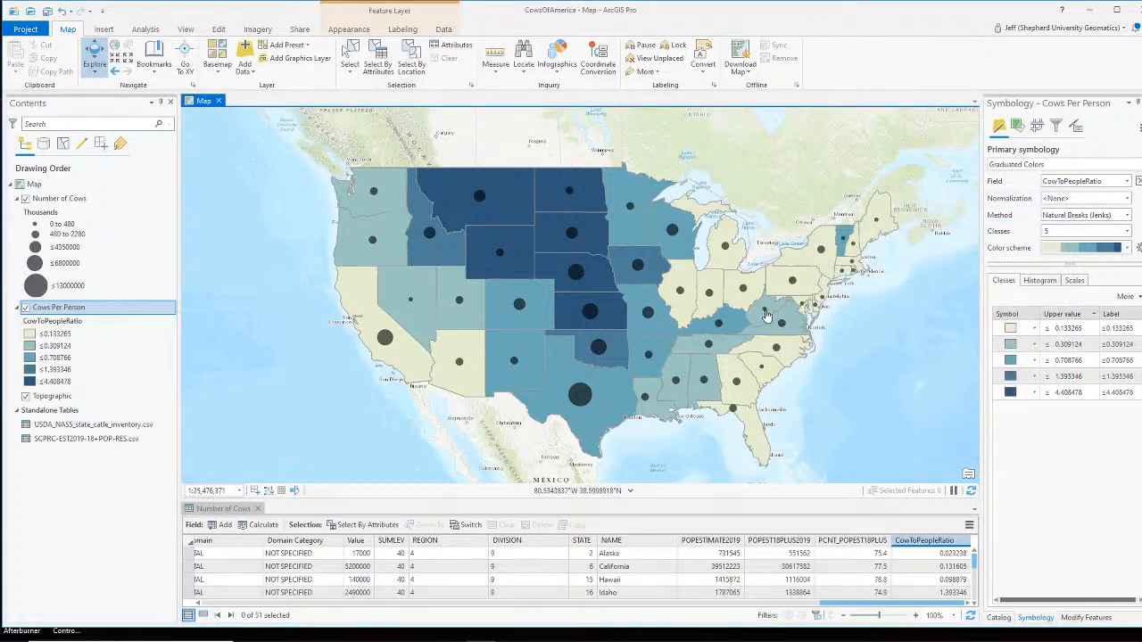
left_click(765, 312)
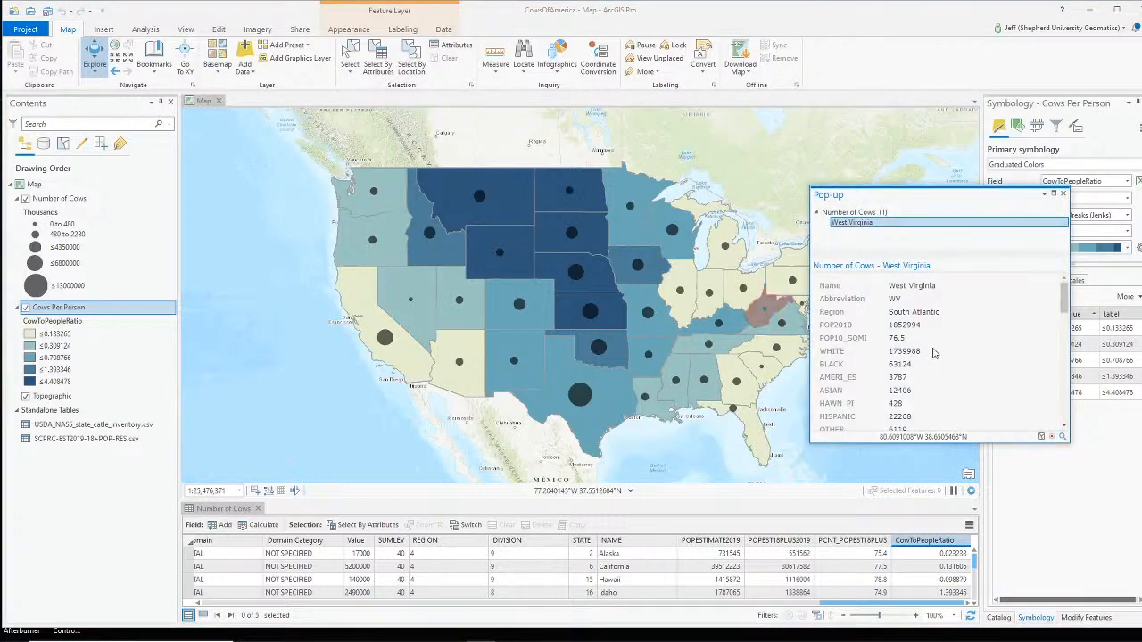
scroll(941, 374, "down", 10)
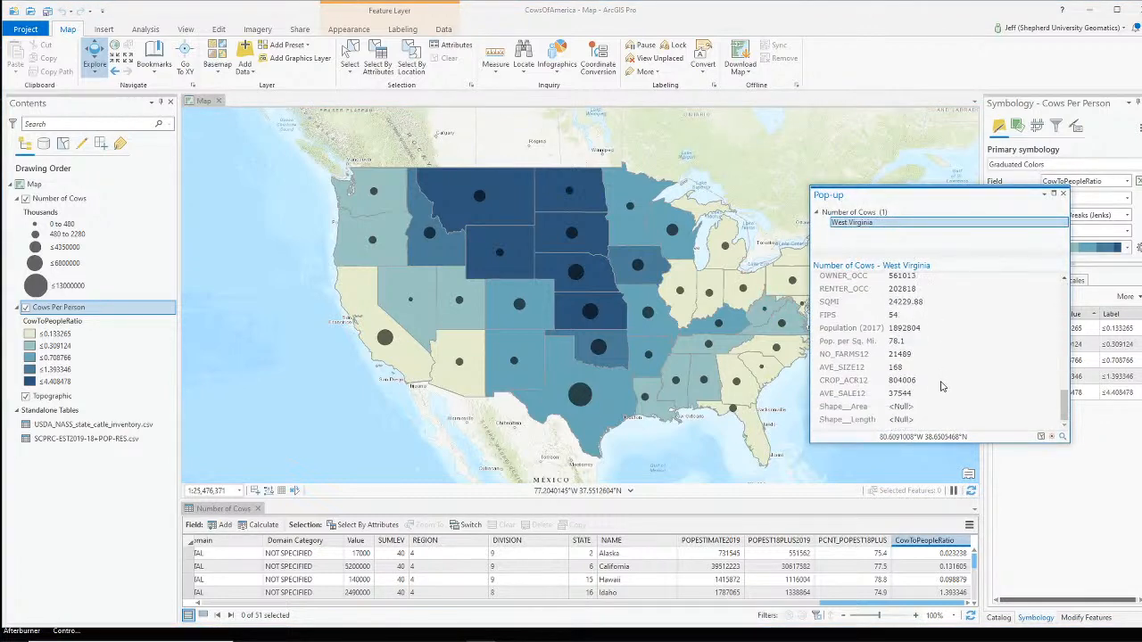
scroll(930, 408, "up", 5)
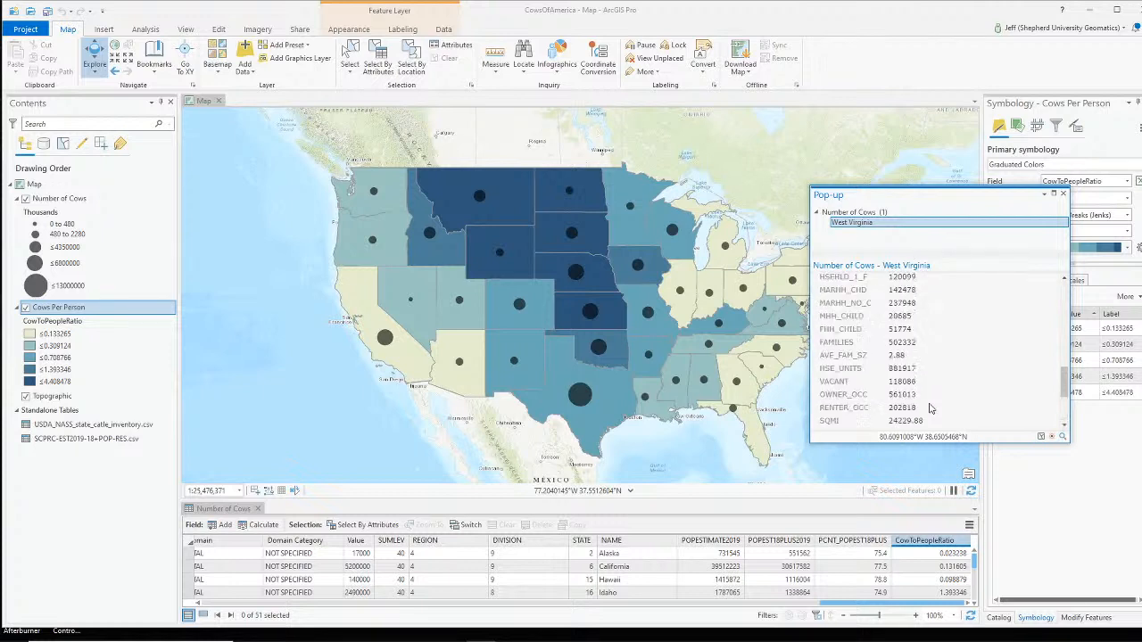
scroll(930, 408, "down", 2)
scroll(932, 409, "up", 5)
scroll(933, 408, "up", 1)
left_click(872, 478)
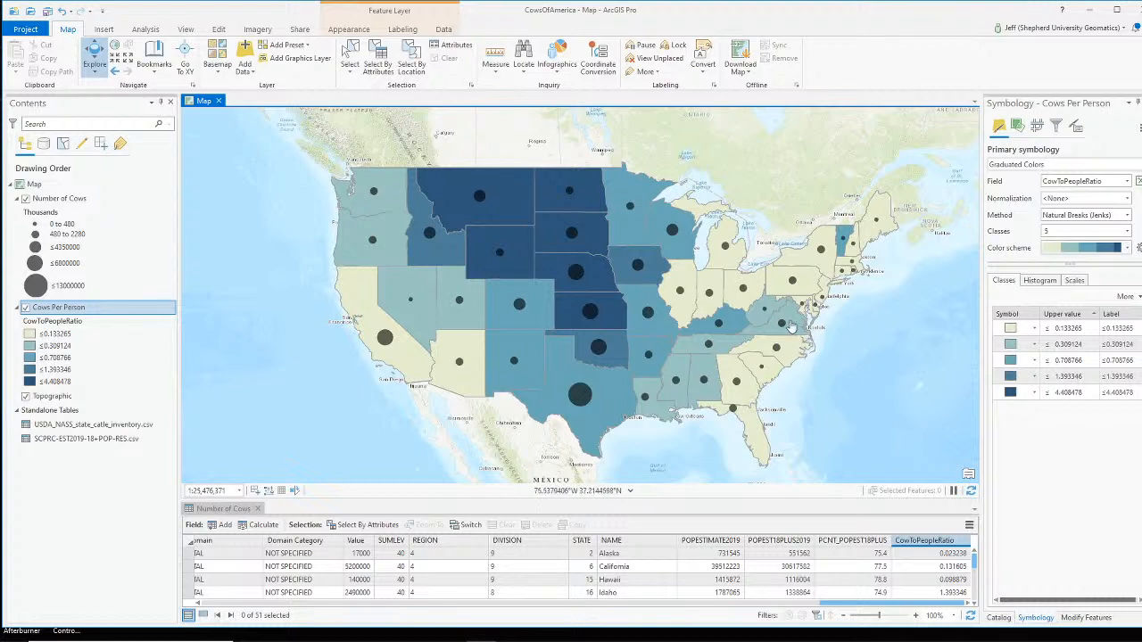
Look through the state rows of the Number of Cows attribute table for West Virginia's record.
left_click(755, 314)
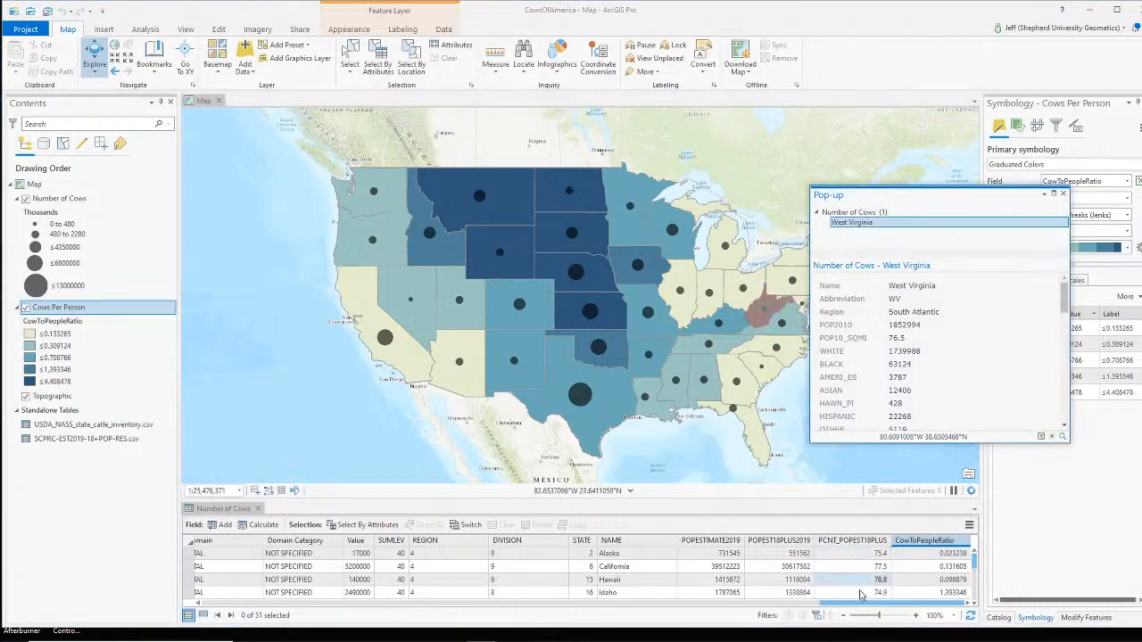
left_click_drag(861, 604, 241, 604)
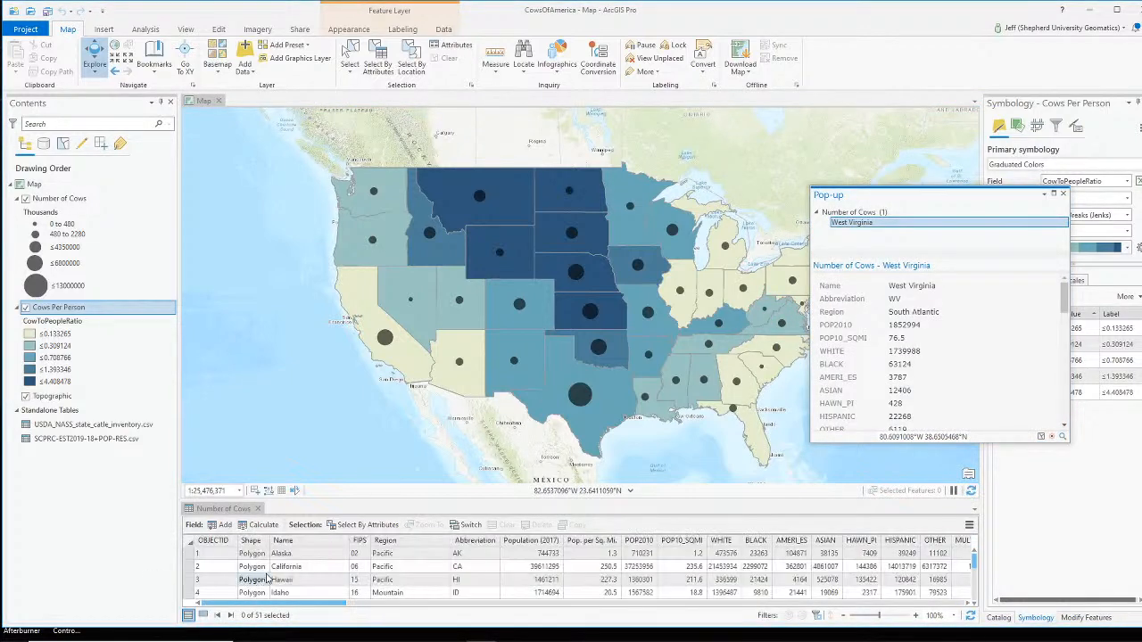
scroll(265, 579, "down", 10)
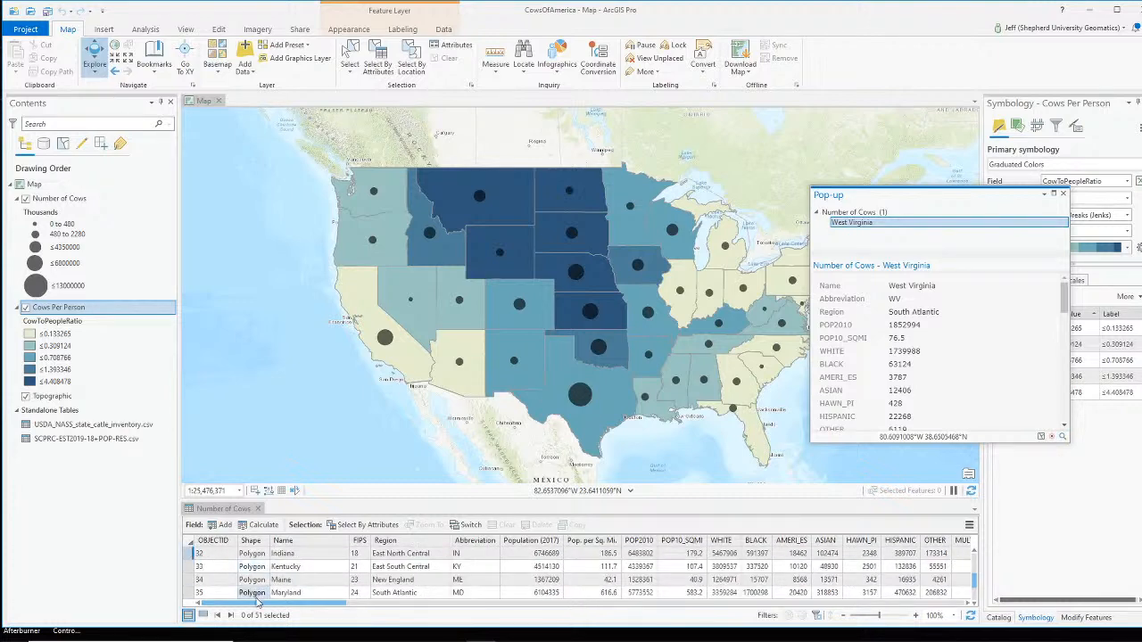
scroll(228, 575, "down", 4)
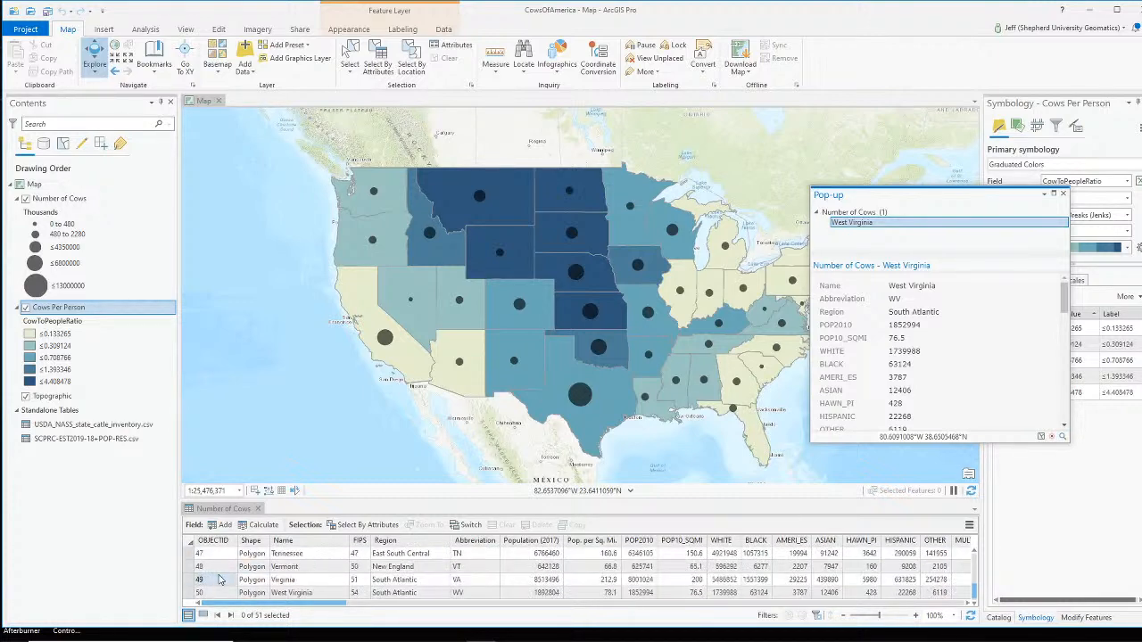
scroll(234, 577, "up", 12)
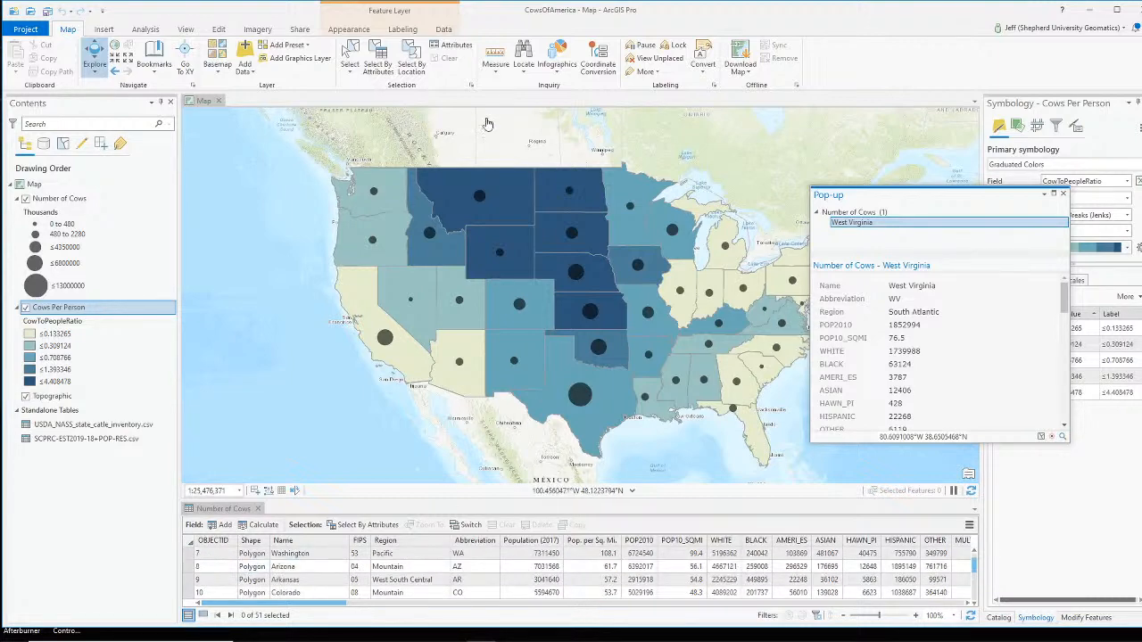
Select West Virginia on the map and check its CowToPeopleRatio in the enlarged Number of Cows attribute table.
left_click(351, 57)
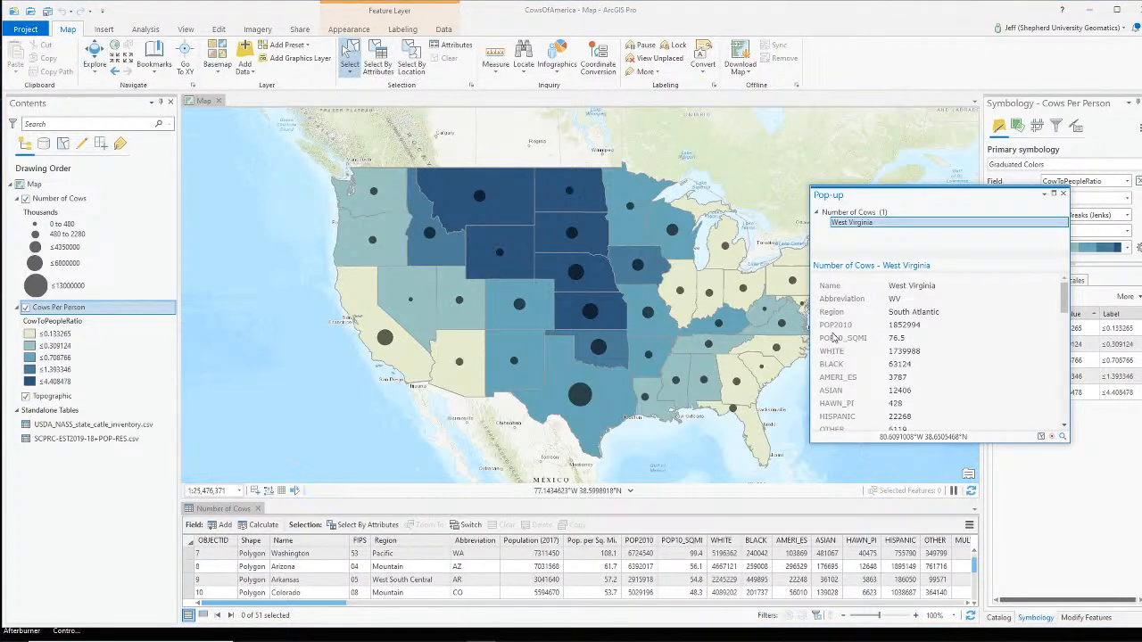
left_click(776, 310)
scroll(230, 564, "down", 3)
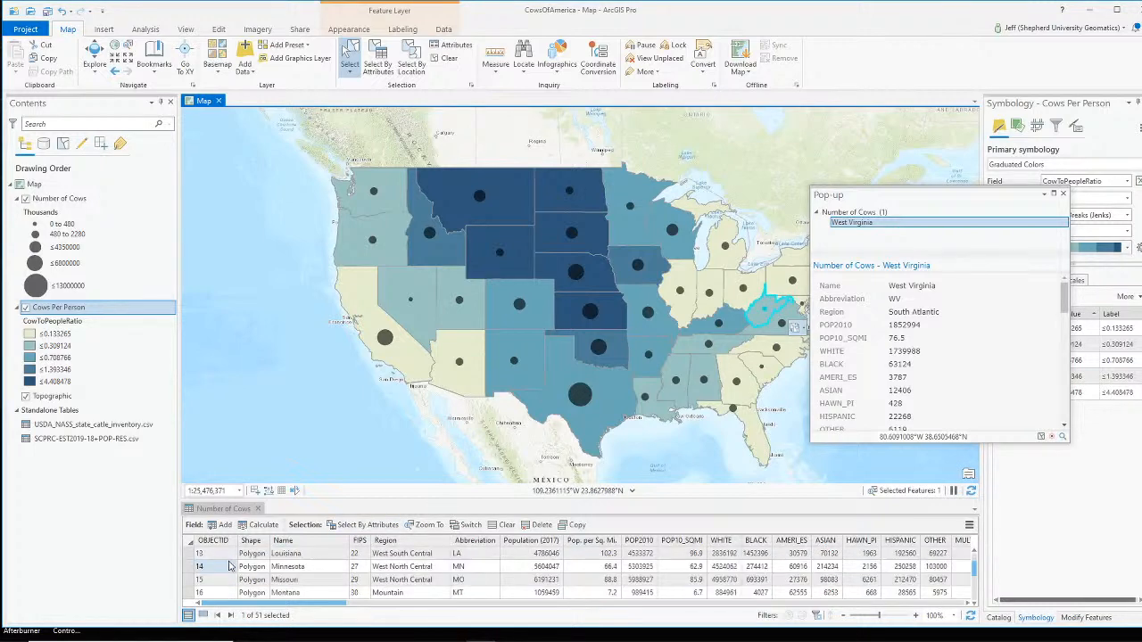
scroll(229, 565, "up", 4)
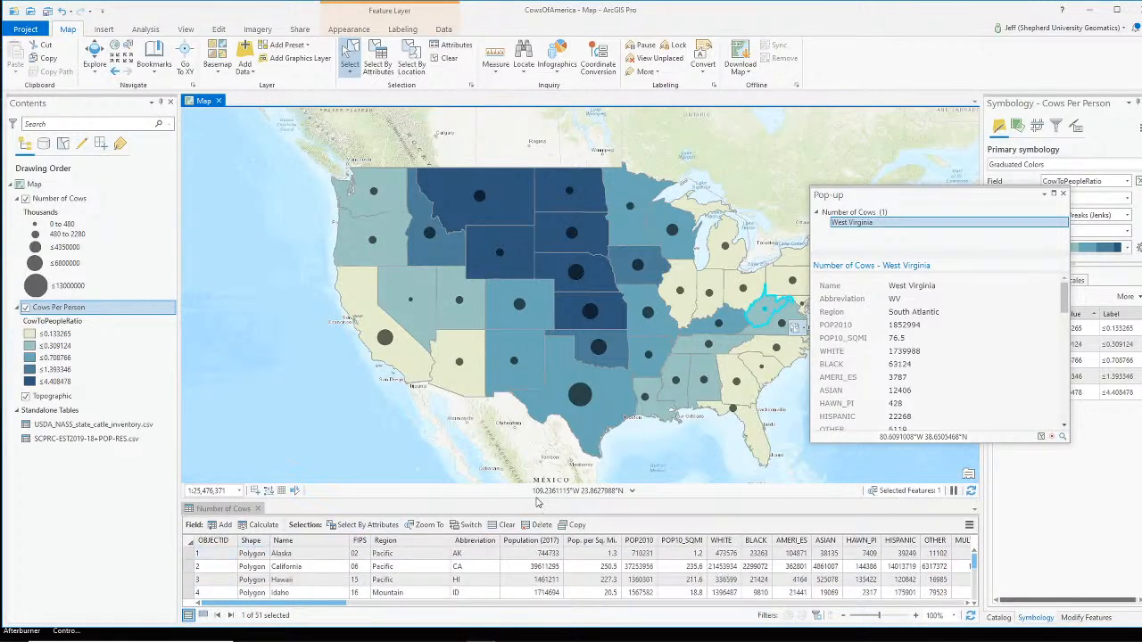
left_click_drag(541, 502, 542, 339)
scroll(228, 460, "down", 3)
scroll(228, 459, "down", 10)
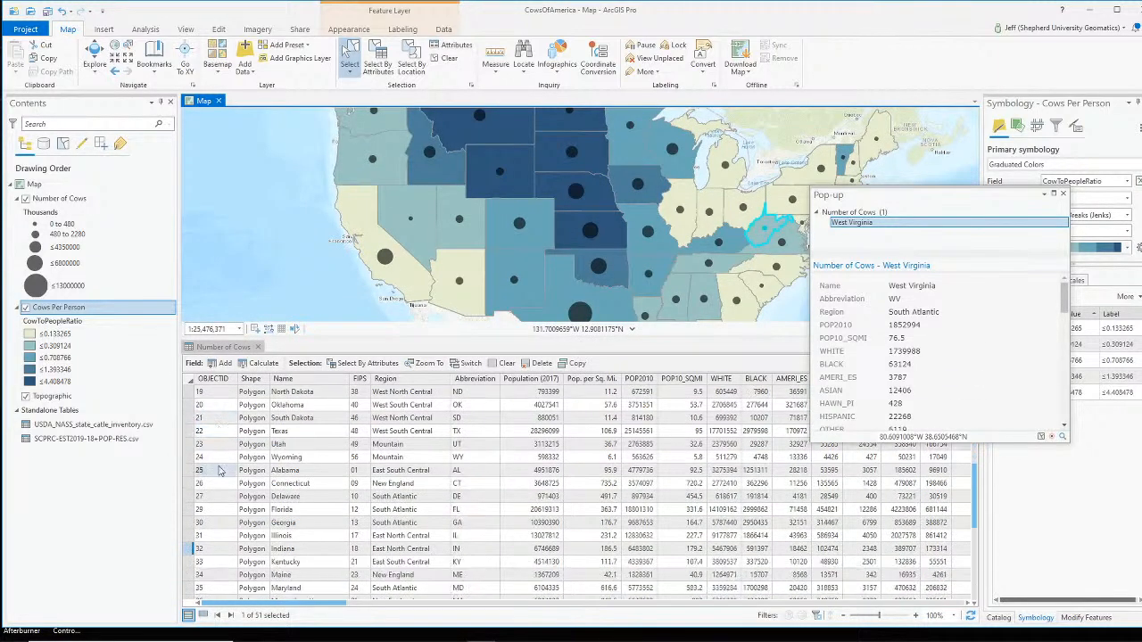
left_click(291, 608)
left_click_drag(329, 603, 997, 596)
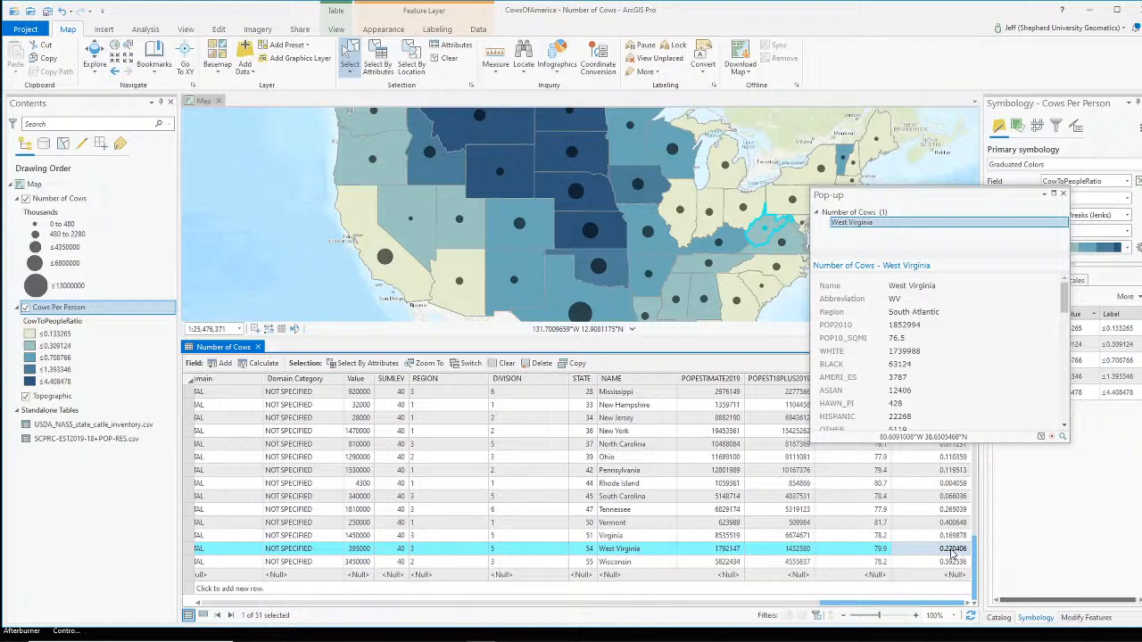
Close the West Virginia pop-up, clear the map selection, and shrink the attribute table to enlarge the map view.
left_click(1062, 194)
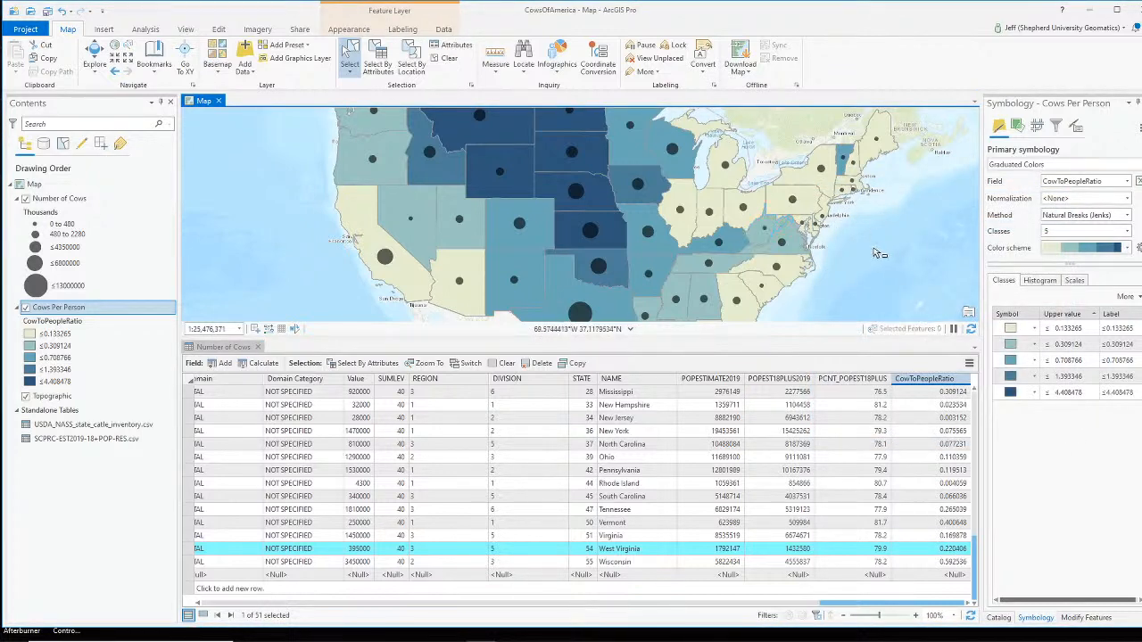
left_click(882, 251)
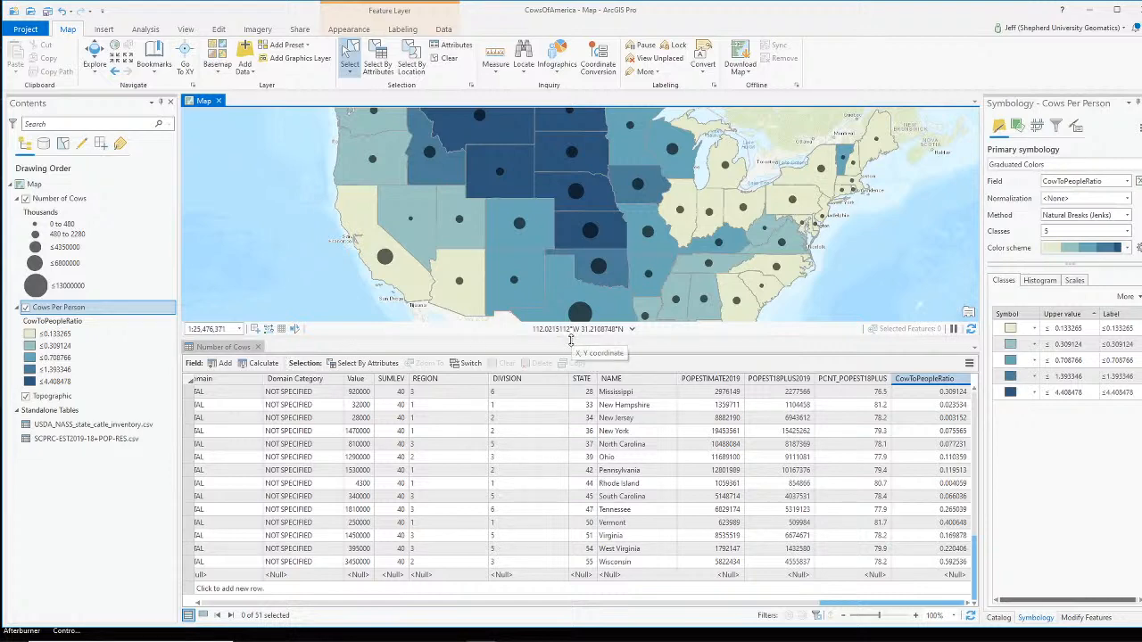
left_click_drag(570, 335, 570, 473)
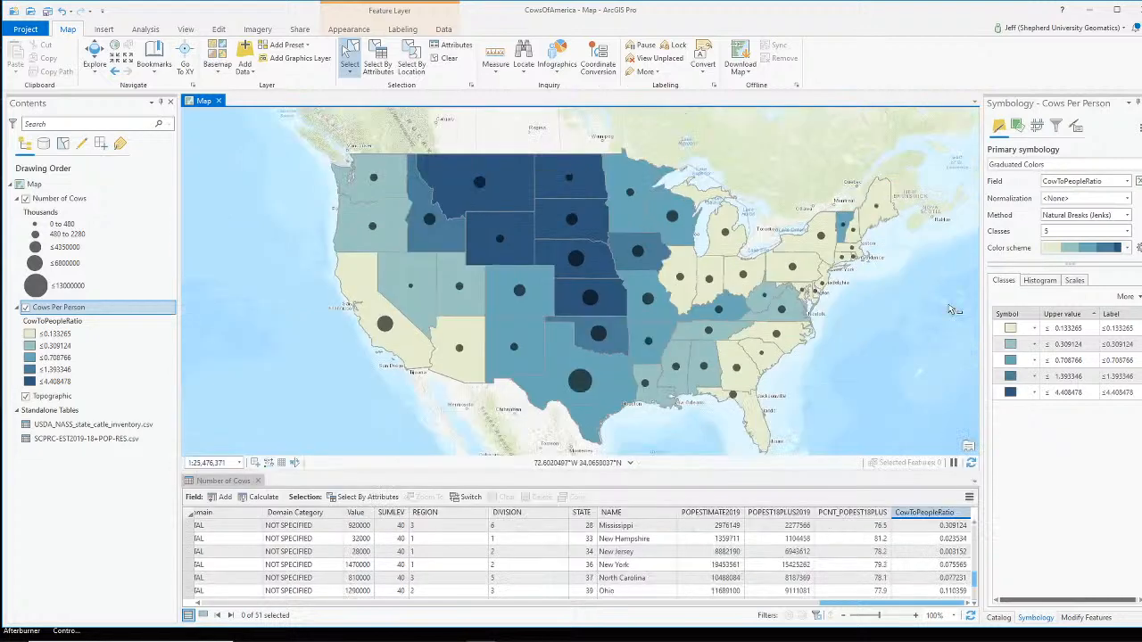
left_click(482, 641)
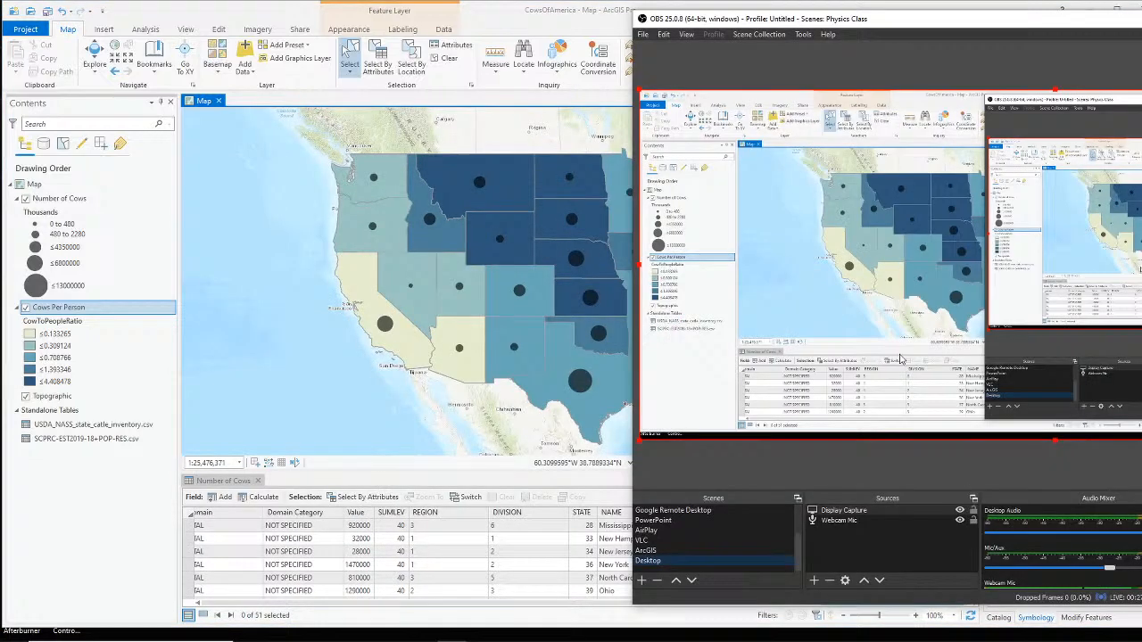
scroll(694, 555, "up", 2)
left_click(673, 532)
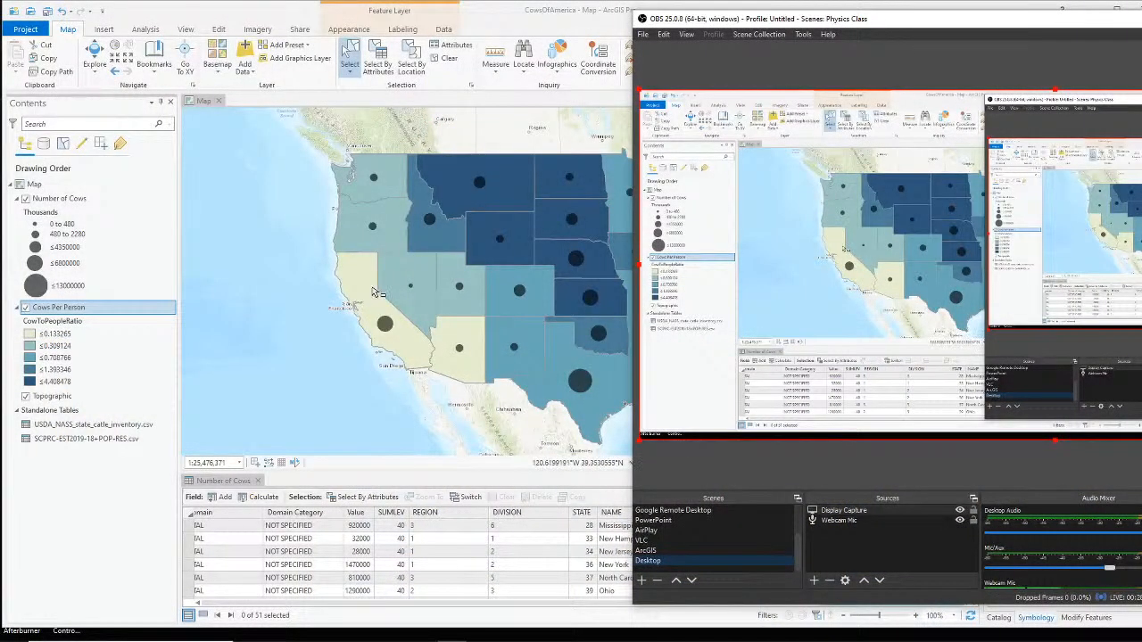
Classify the Cows Per Person layer by Defined Interval with an interval size of 1, and switch the method to Manual Interval.
right_click(65, 308)
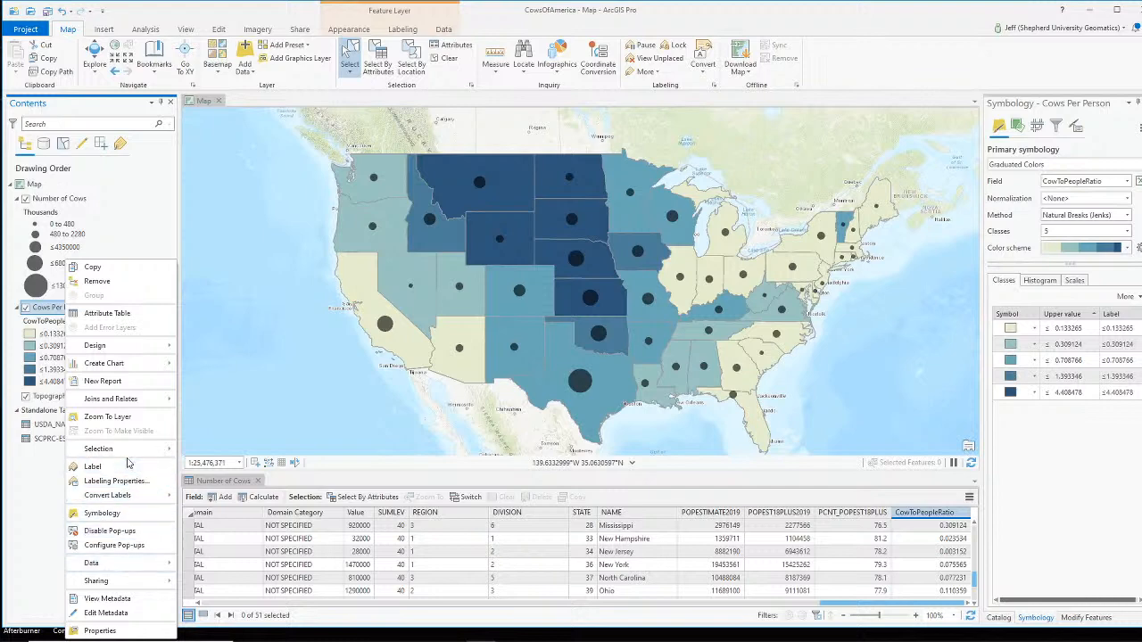
left_click(1039, 618)
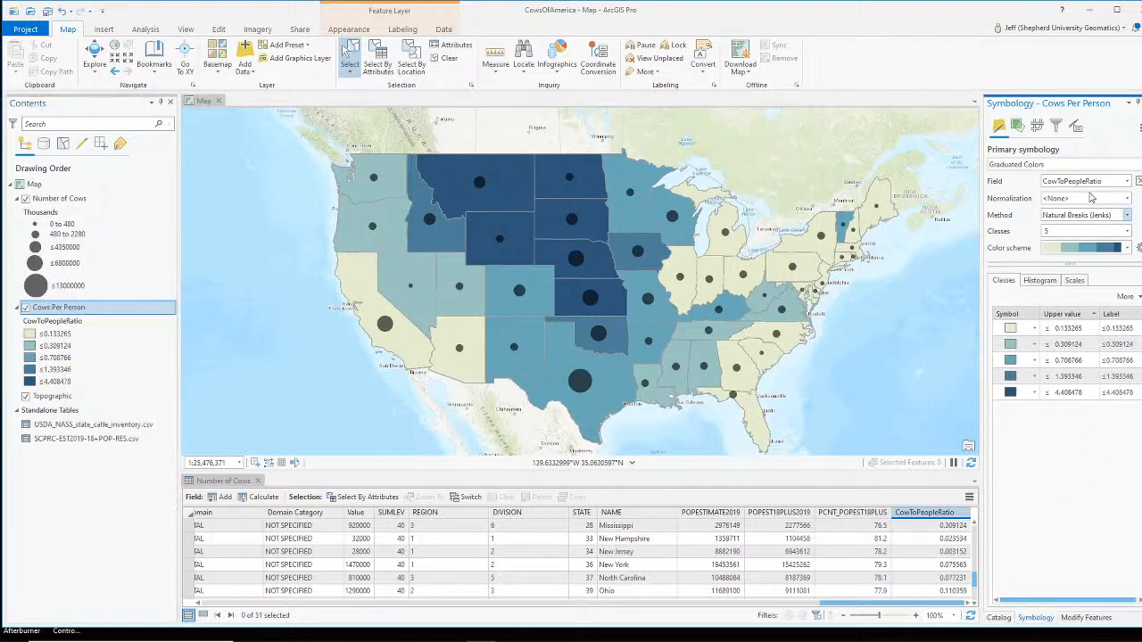
left_click(1100, 214)
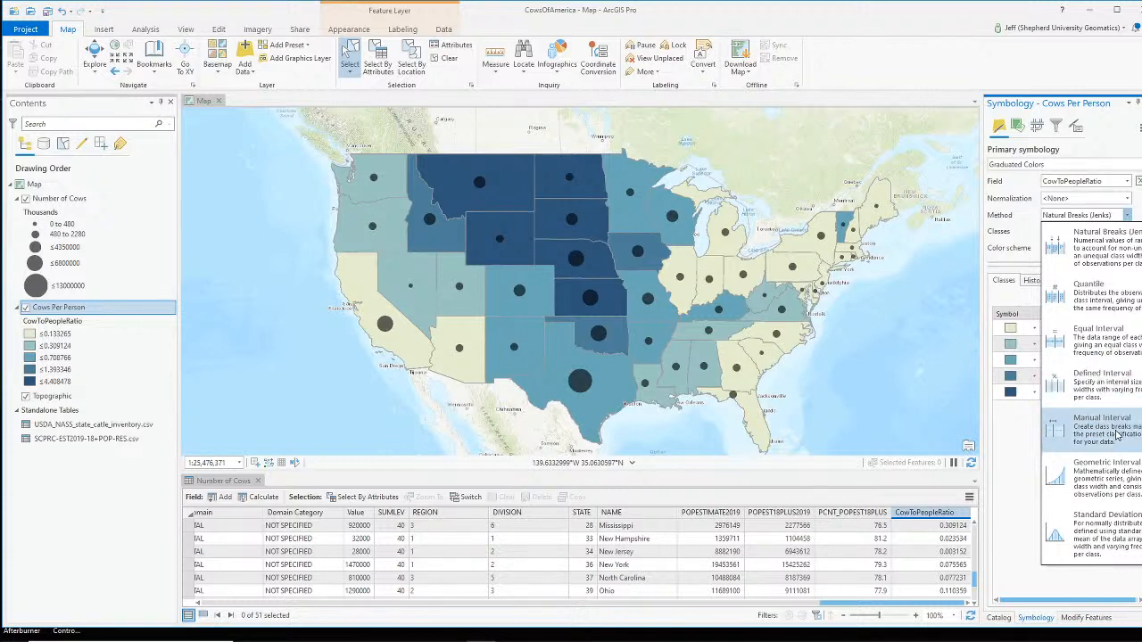
left_click(1102, 383)
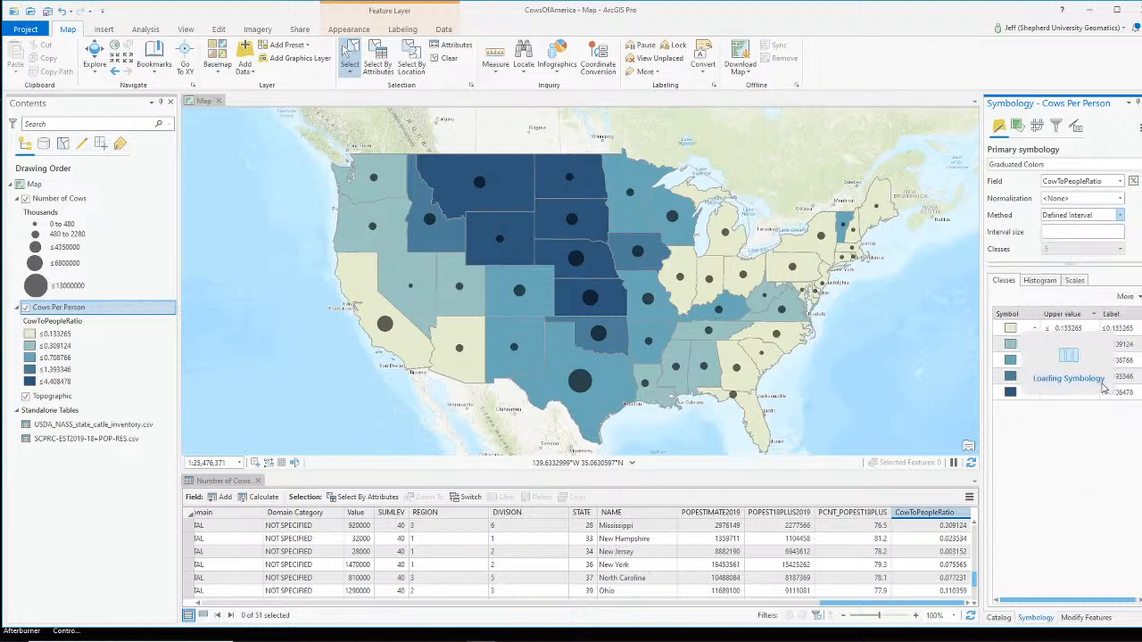
double_click(1093, 231)
type("1")
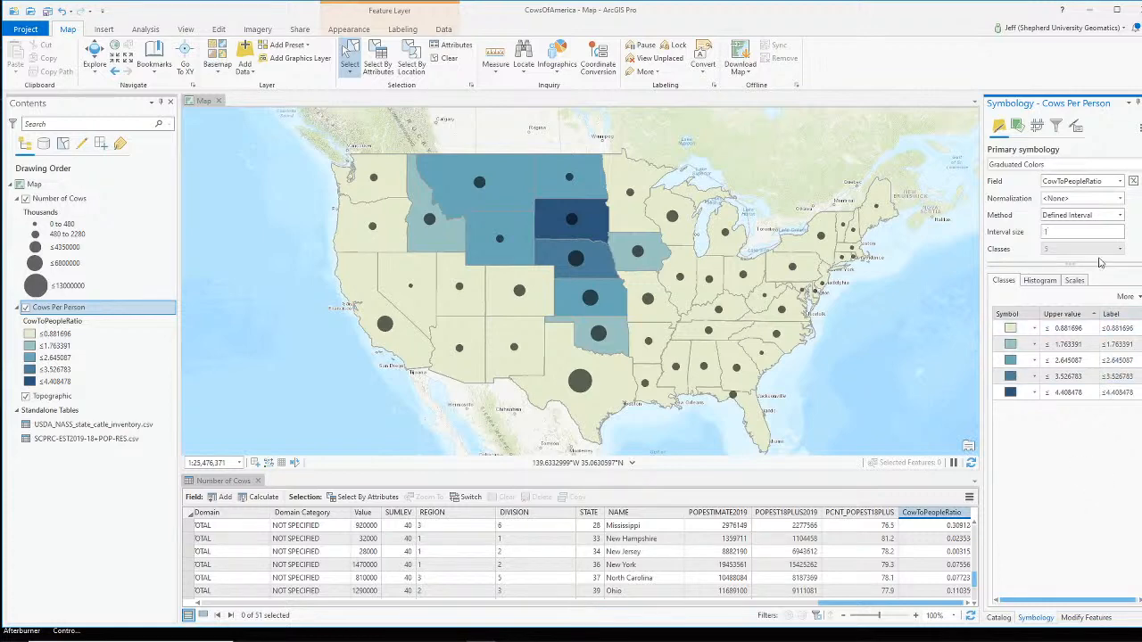
key("Return")
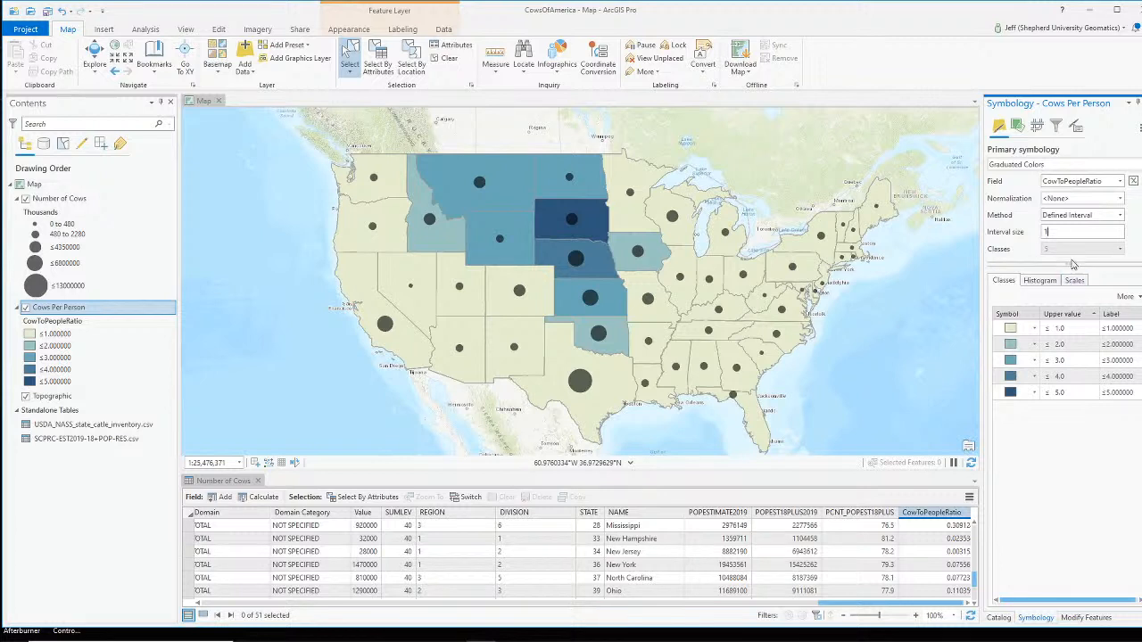
left_click(1083, 215)
left_click(1090, 437)
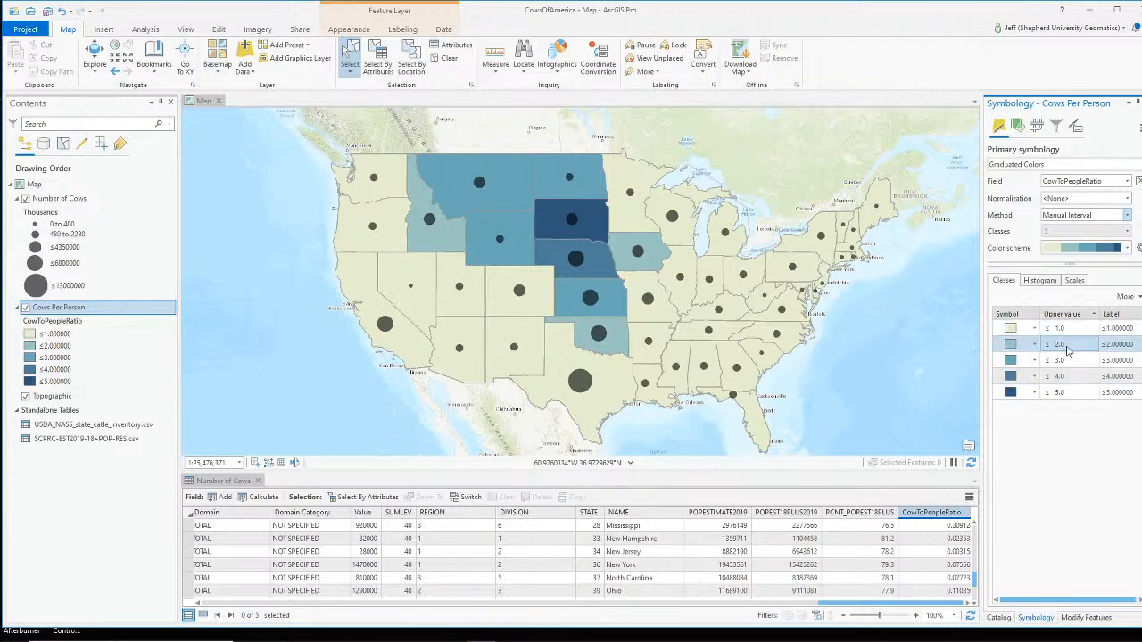
Try a five-class orange-to-red color scheme on the Cows Per Person layer.
left_click(1105, 251)
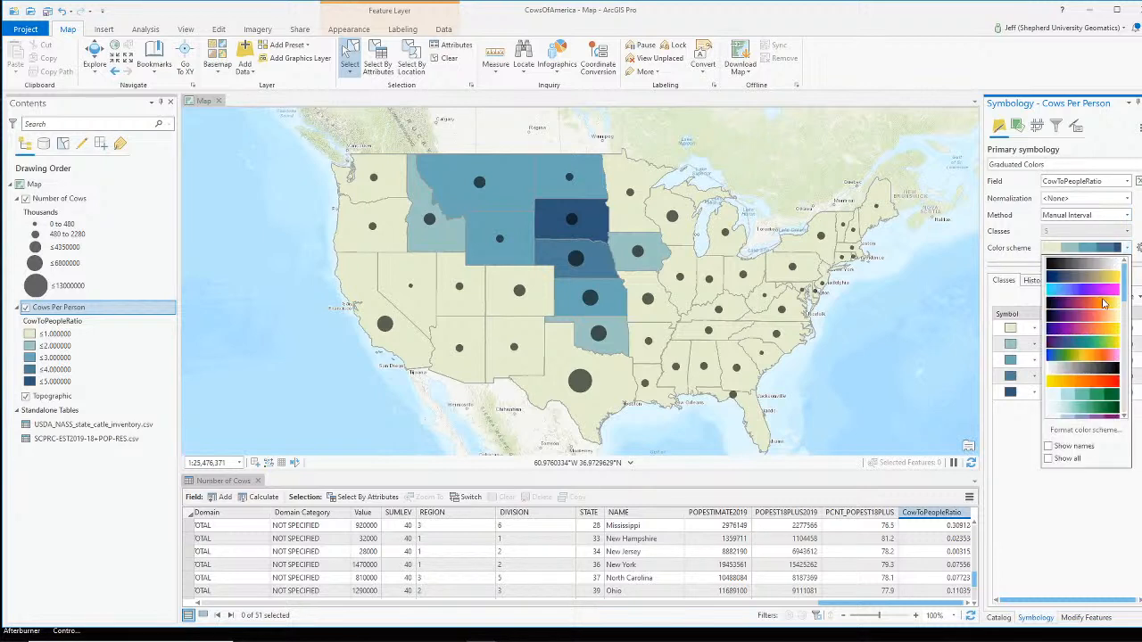
scroll(1097, 299, "down", 5)
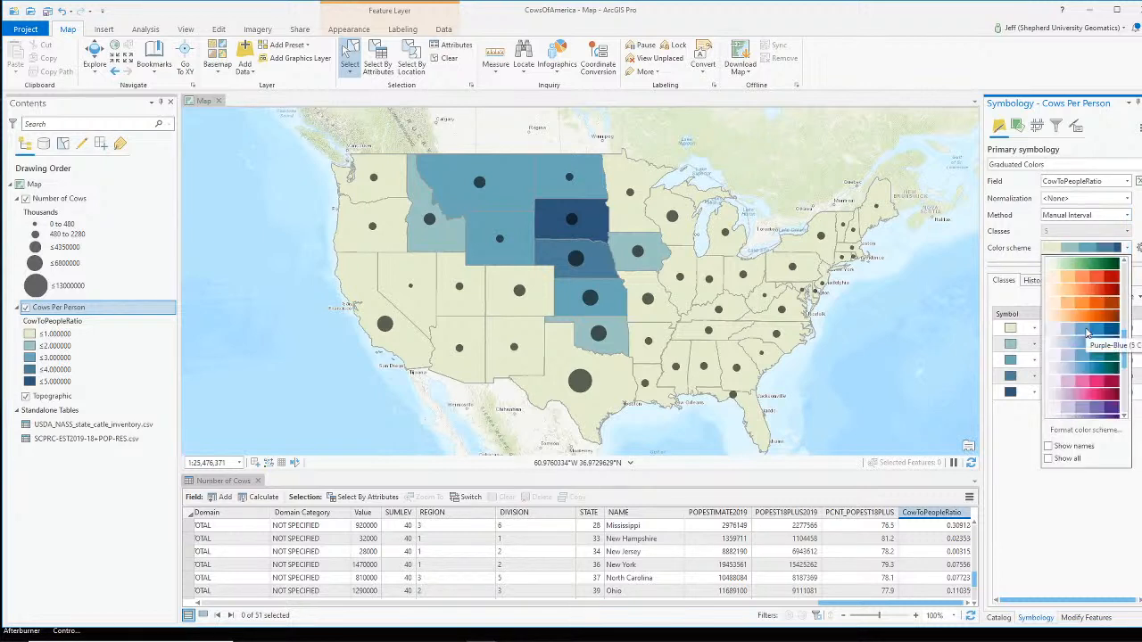
left_click(1090, 292)
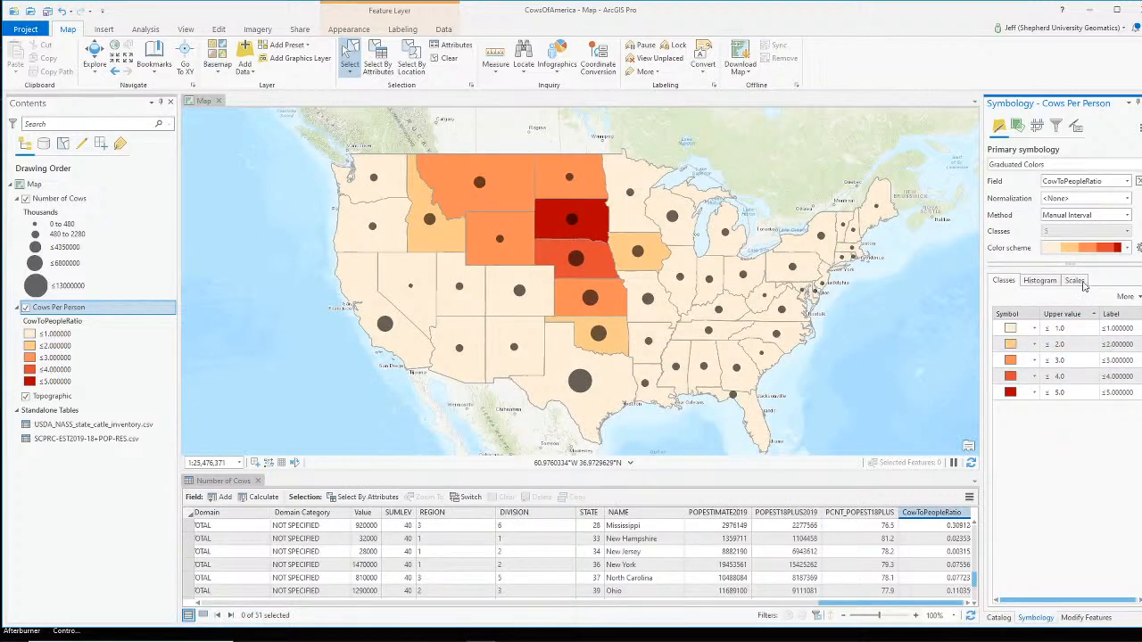
Apply a five-class green-to-blue color scheme to the Cows Per Person layer and save the project.
left_click(1106, 249)
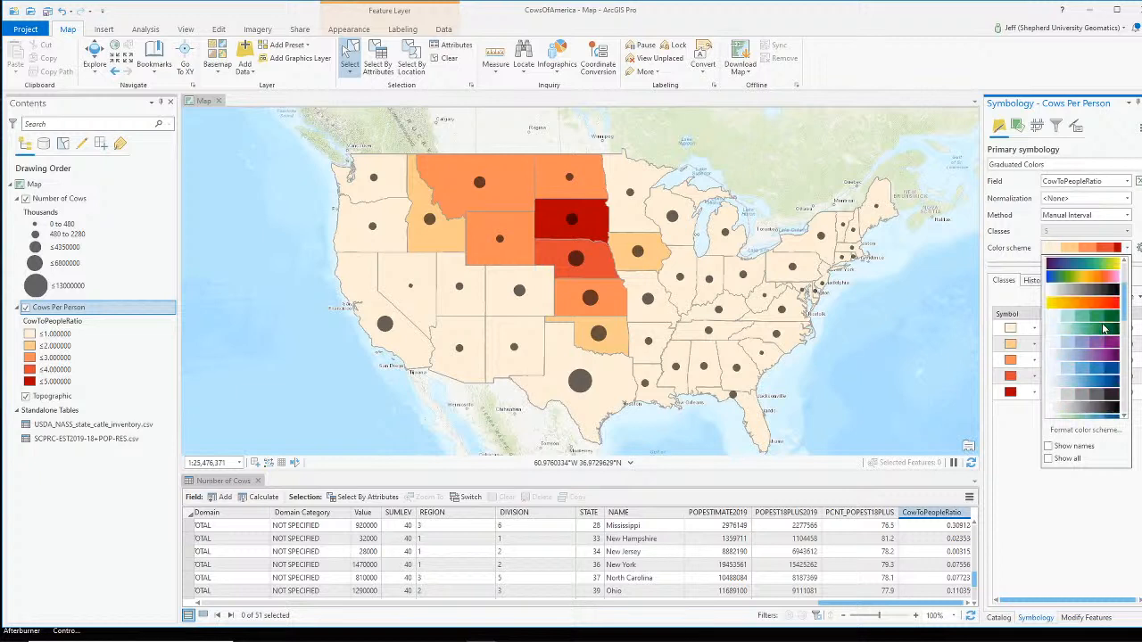
scroll(1101, 334, "up", 3)
scroll(1101, 334, "up", 3)
scroll(1099, 333, "down", 6)
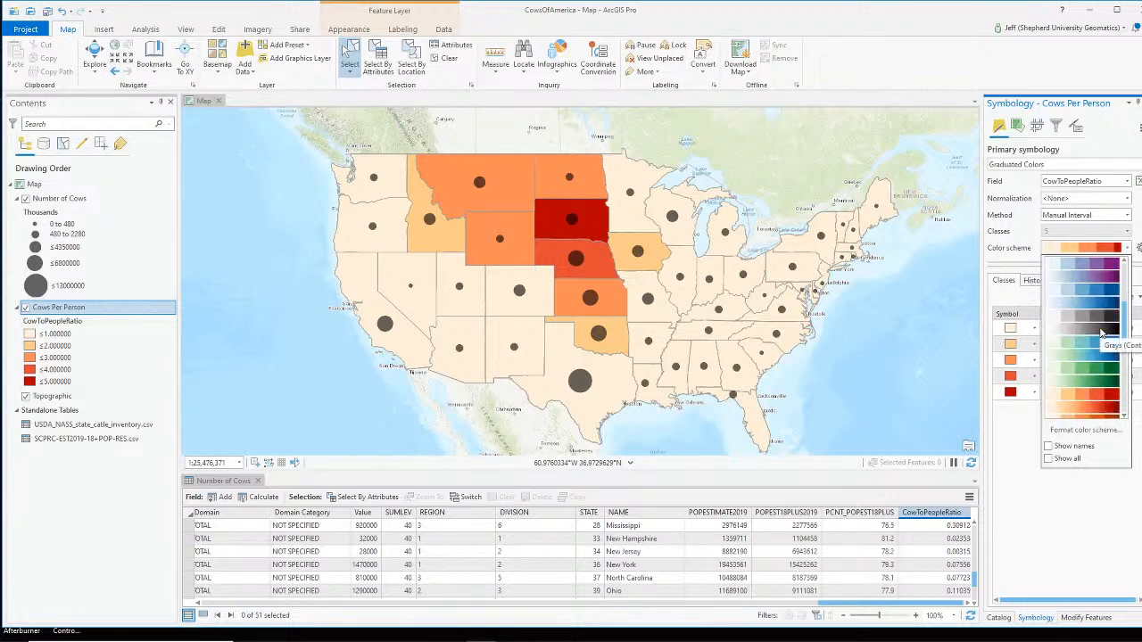
left_click(1099, 345)
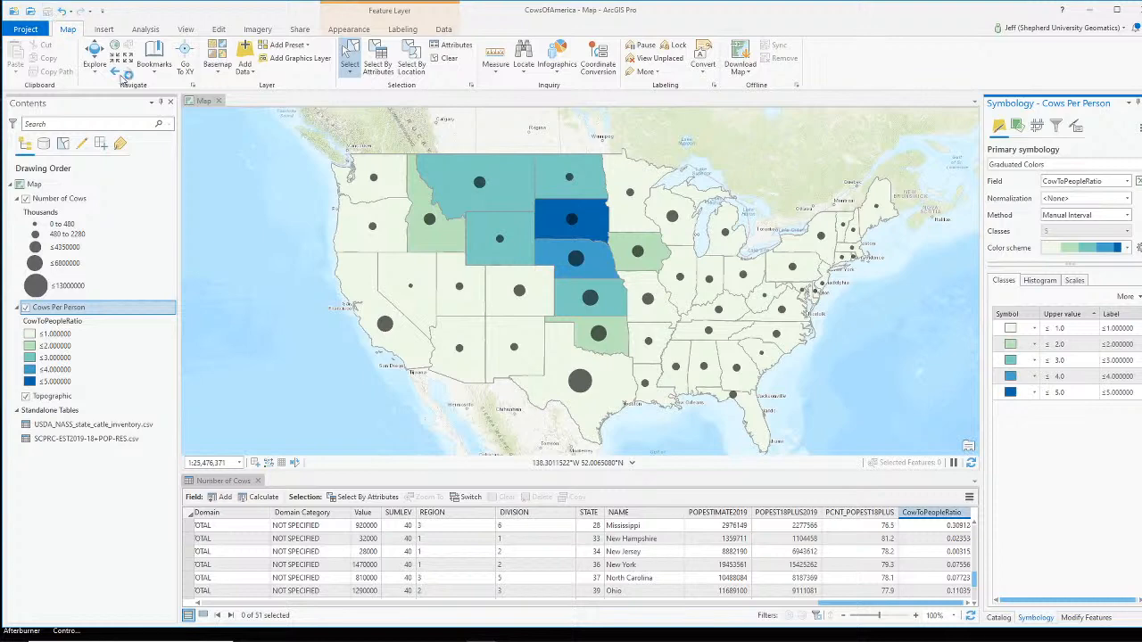
key("ctrl+s")
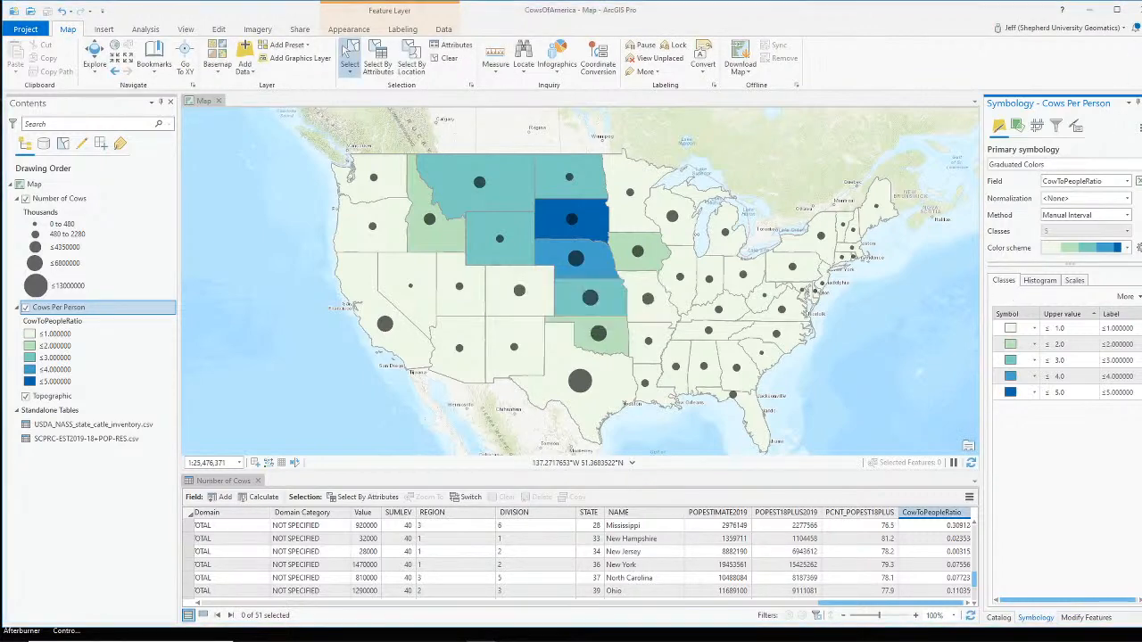
key("alt+Tab")
scroll(688, 548, "up", 2)
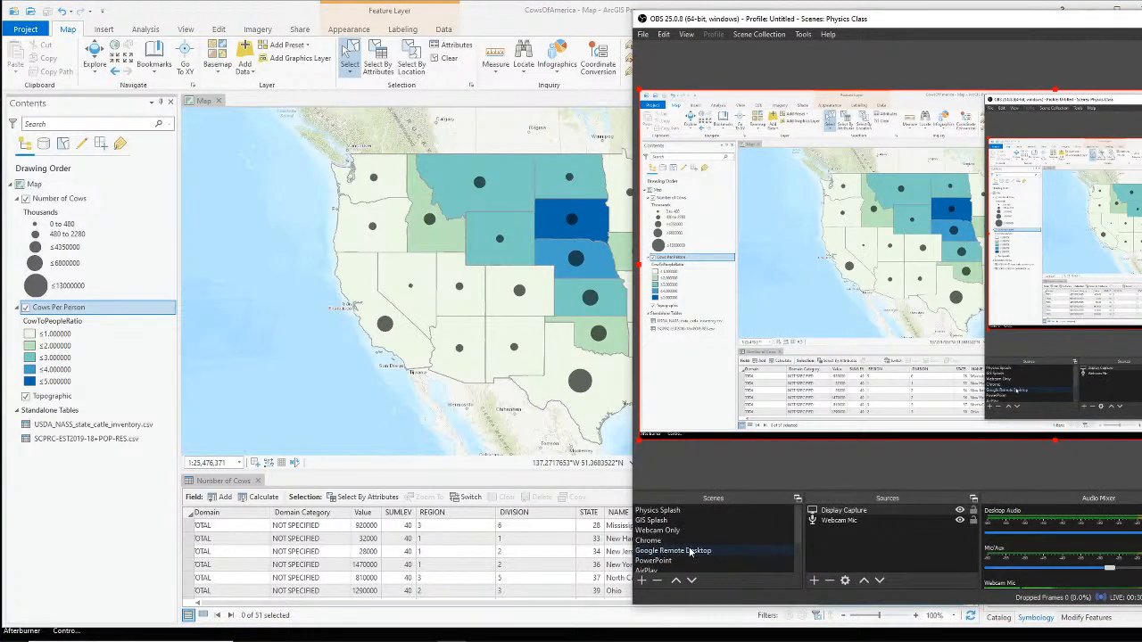
left_click(660, 530)
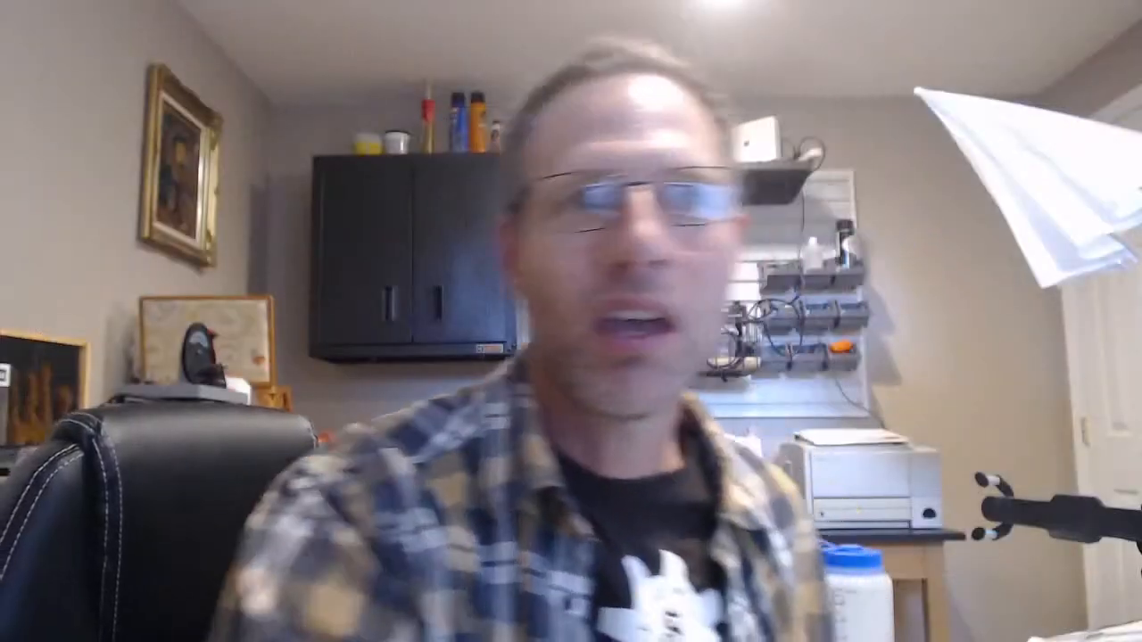
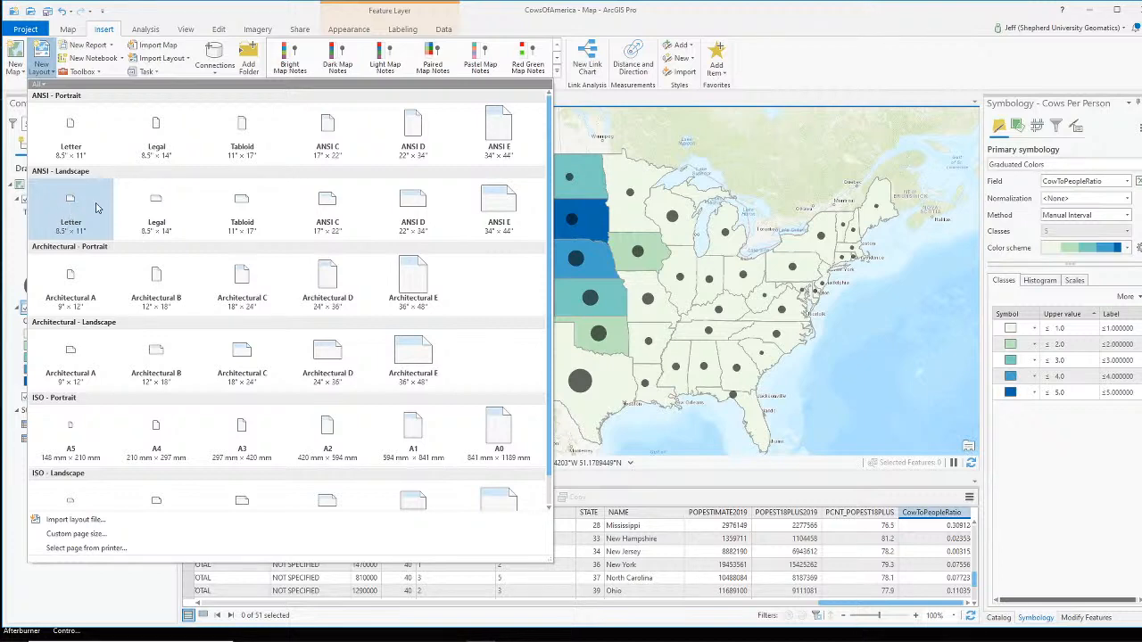
Create a new ANSI landscape Letter layout, 8.5" x 11", and open the map frame choices.
left_click(74, 203)
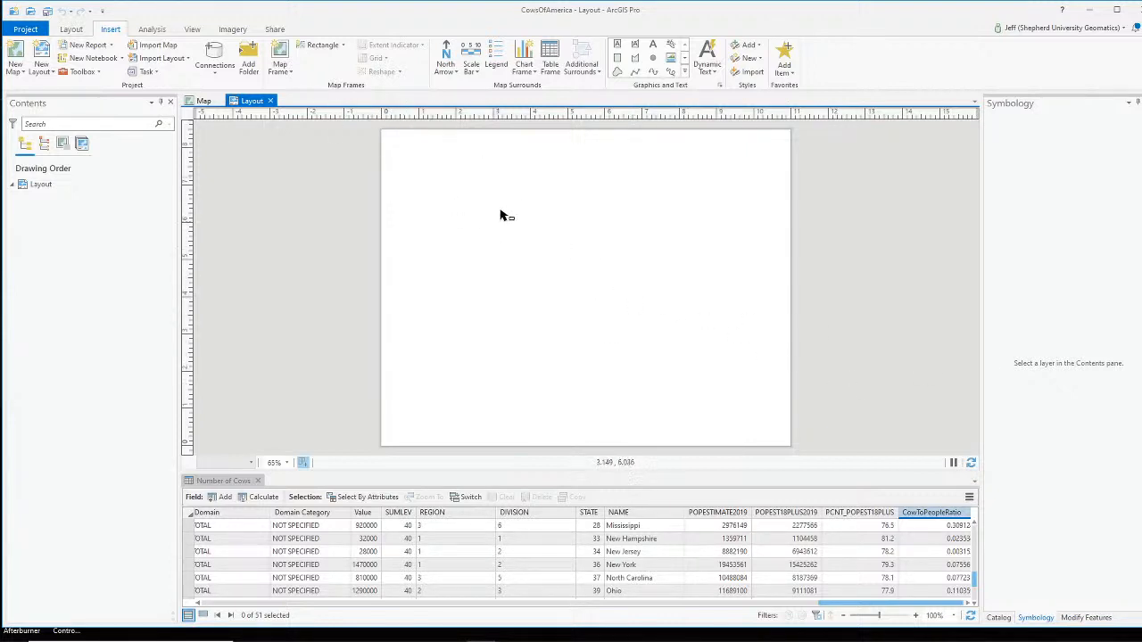
left_click(280, 68)
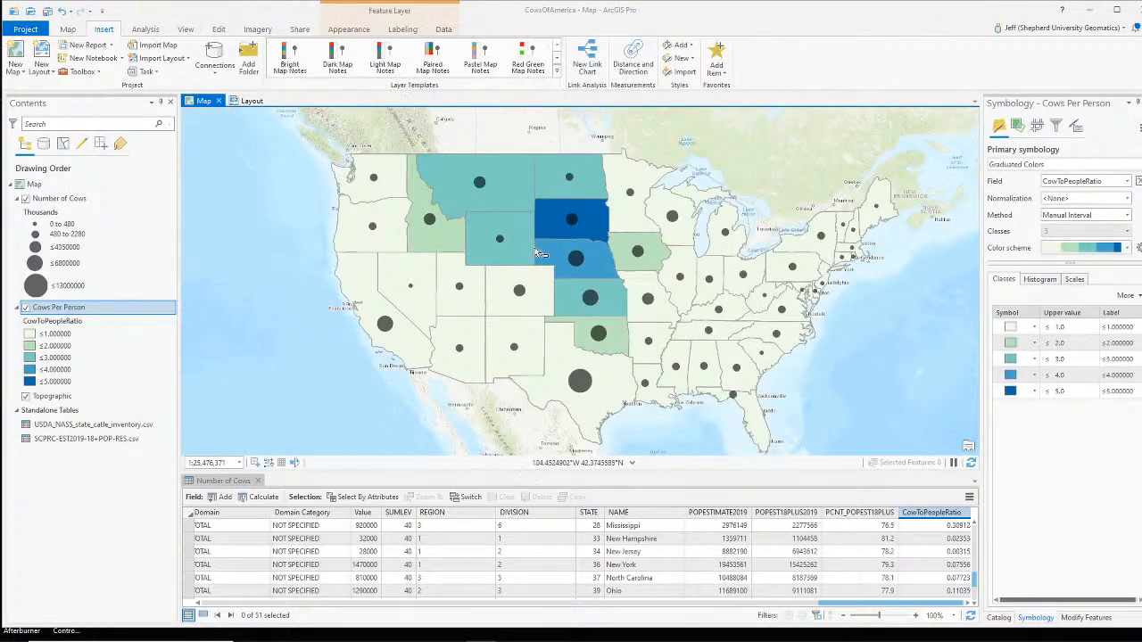
Switch to the Explore tool, clear the Nebraska selection, and center the map on the contiguous states.
left_click(560, 264)
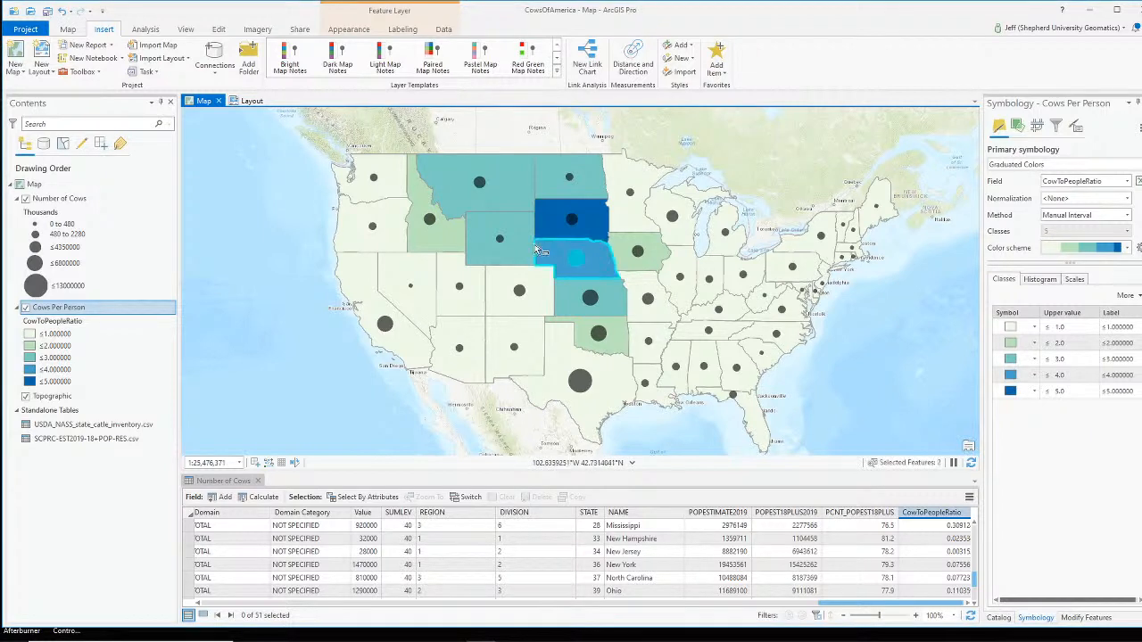
left_click(70, 30)
left_click(95, 58)
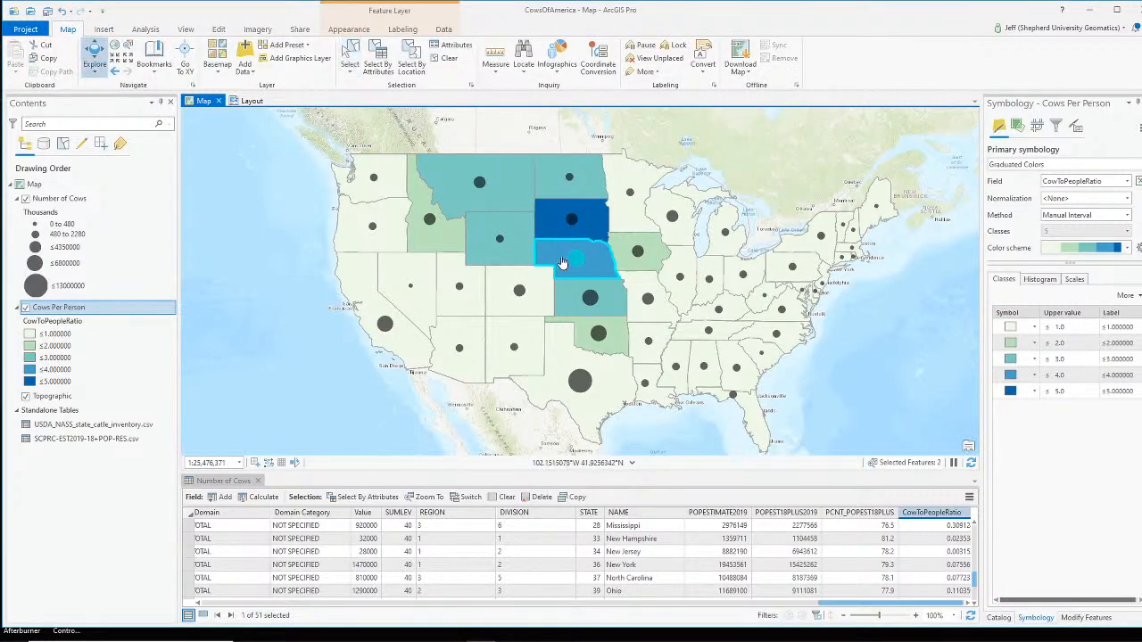
left_click(444, 58)
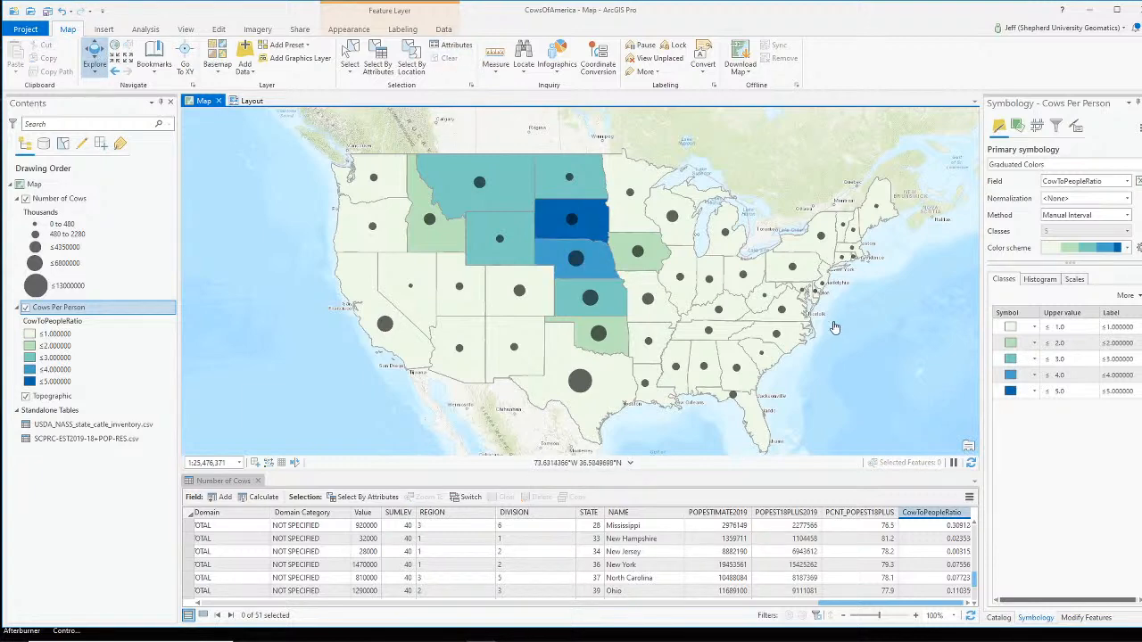
left_click_drag(829, 323, 819, 307)
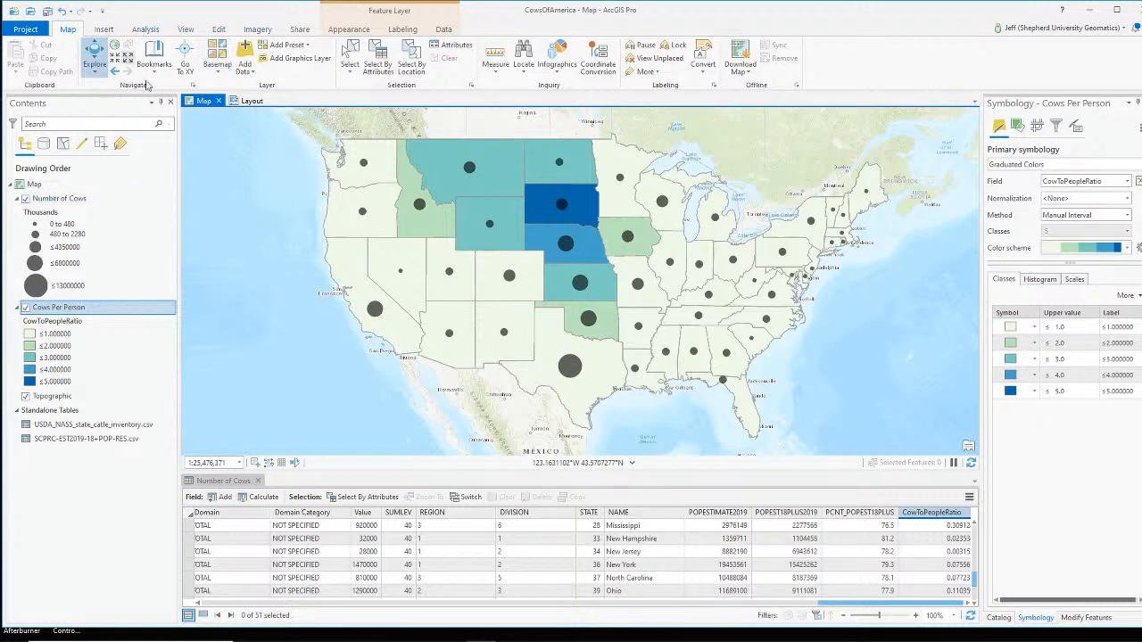
left_click(251, 101)
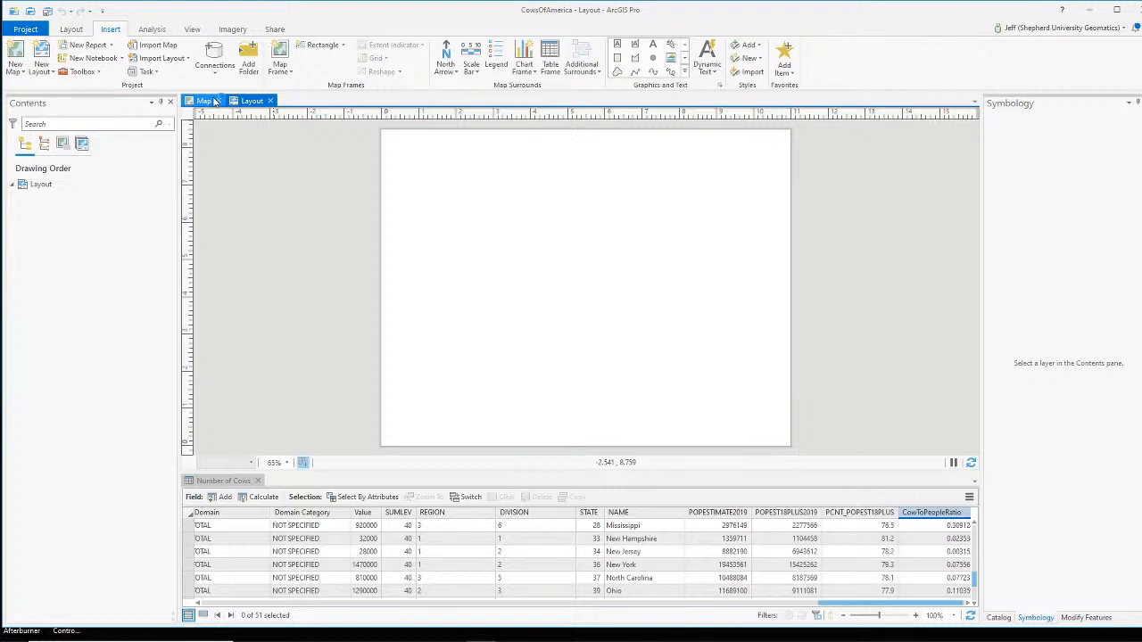
left_click(214, 101)
left_click(251, 101)
left_click(205, 102)
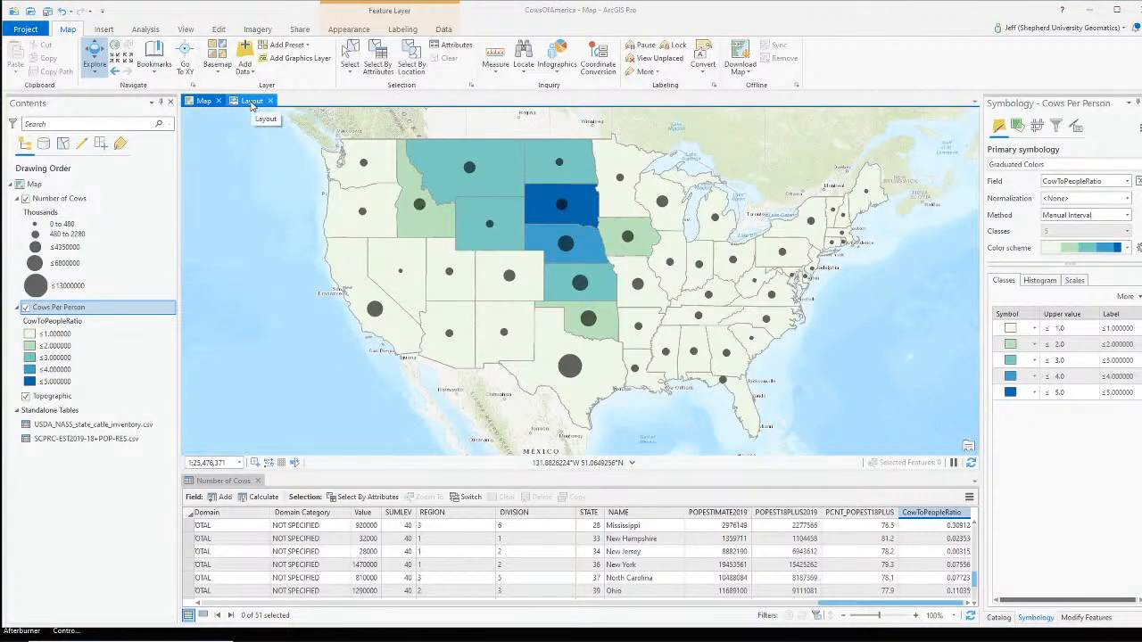
Insert a map frame using the map's 1:25,476,371 extent on the layout page, about 8.2 in wide and 4.4 in high.
left_click(241, 102)
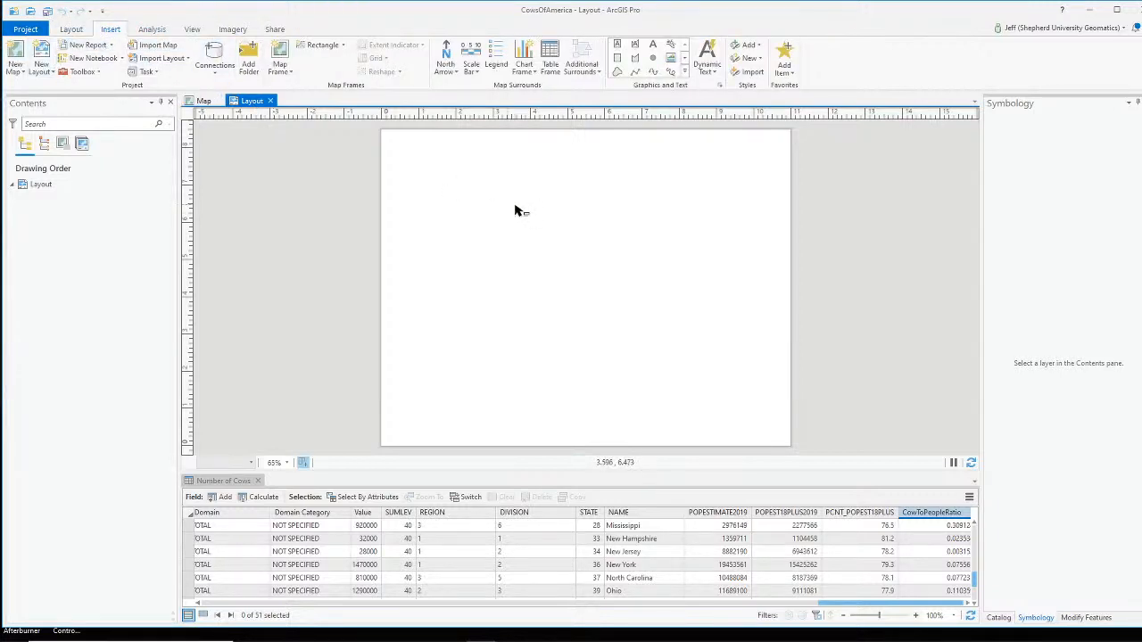
left_click(73, 29)
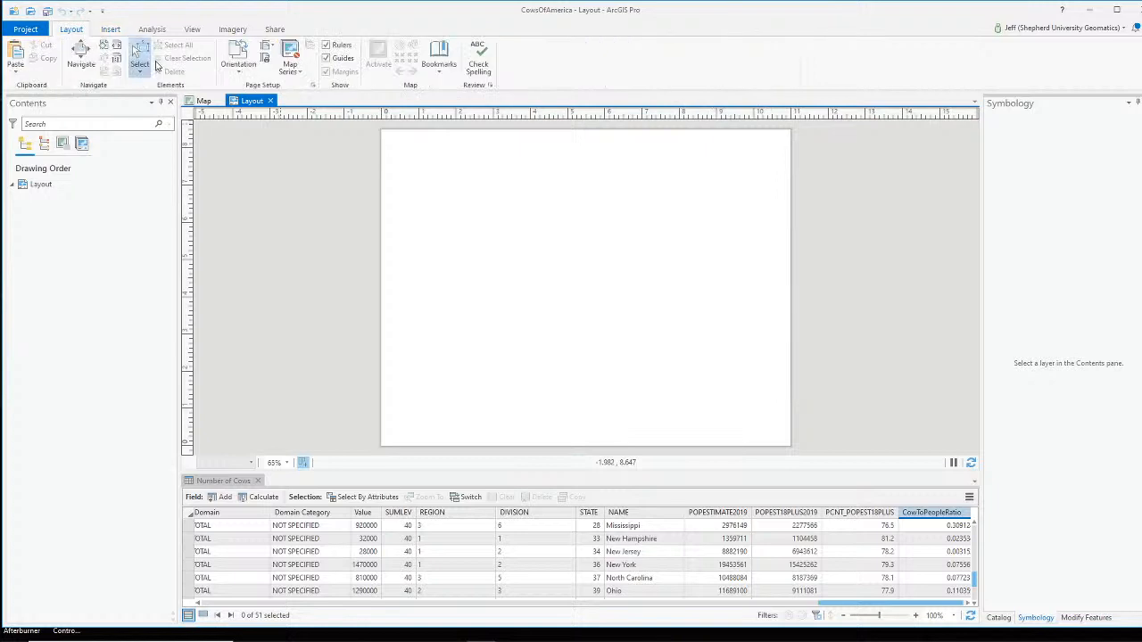
left_click(112, 31)
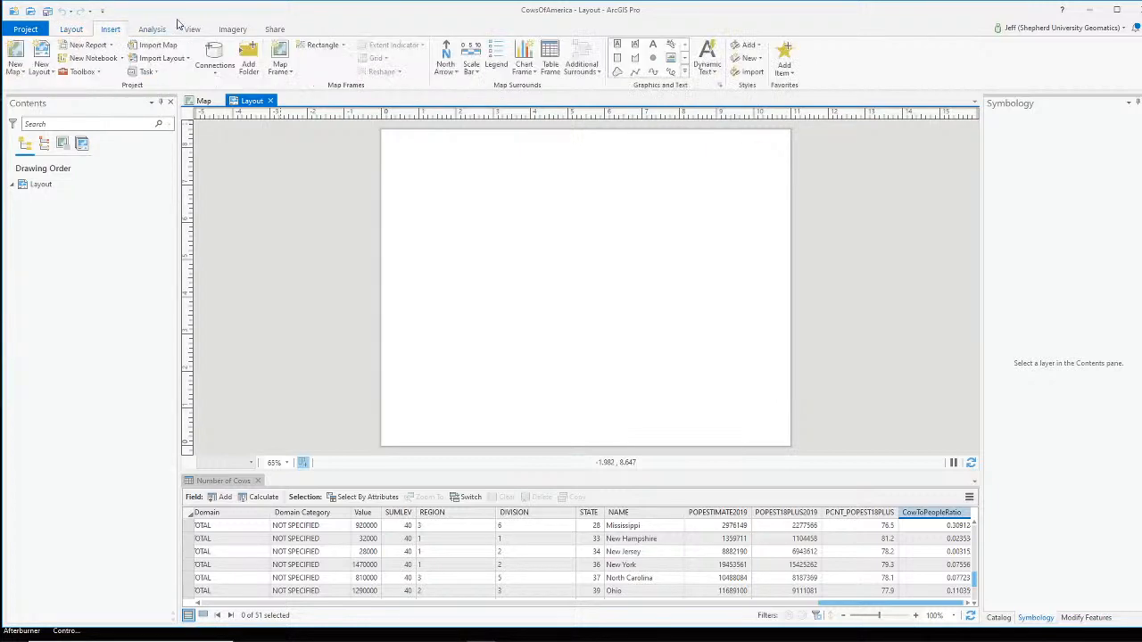
left_click(279, 65)
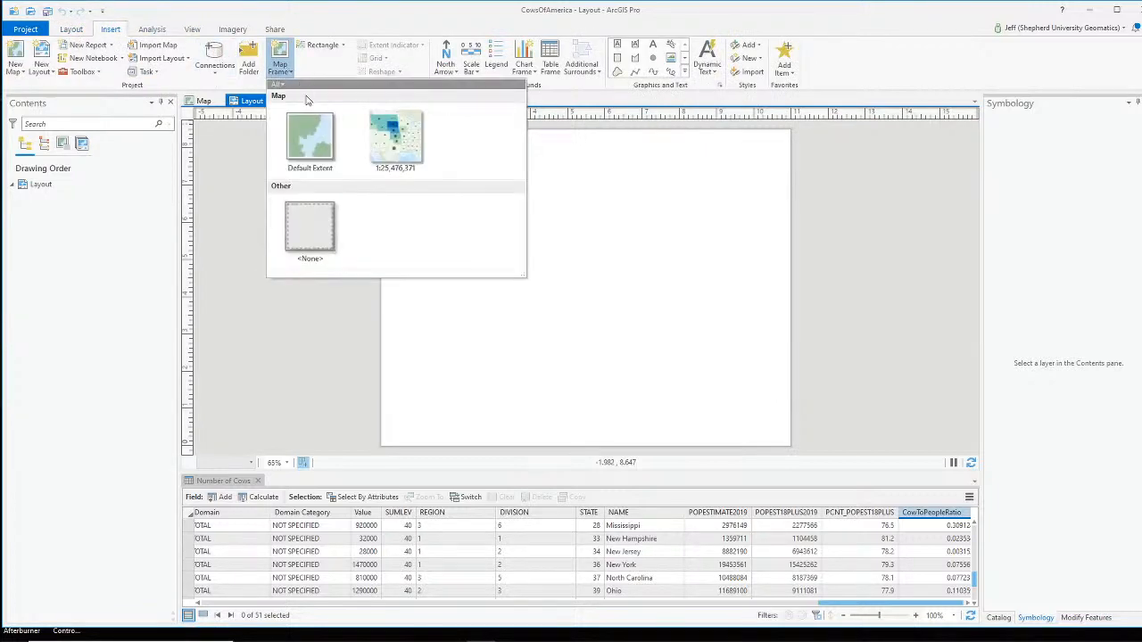
left_click(395, 138)
left_click_drag(444, 176, 749, 342)
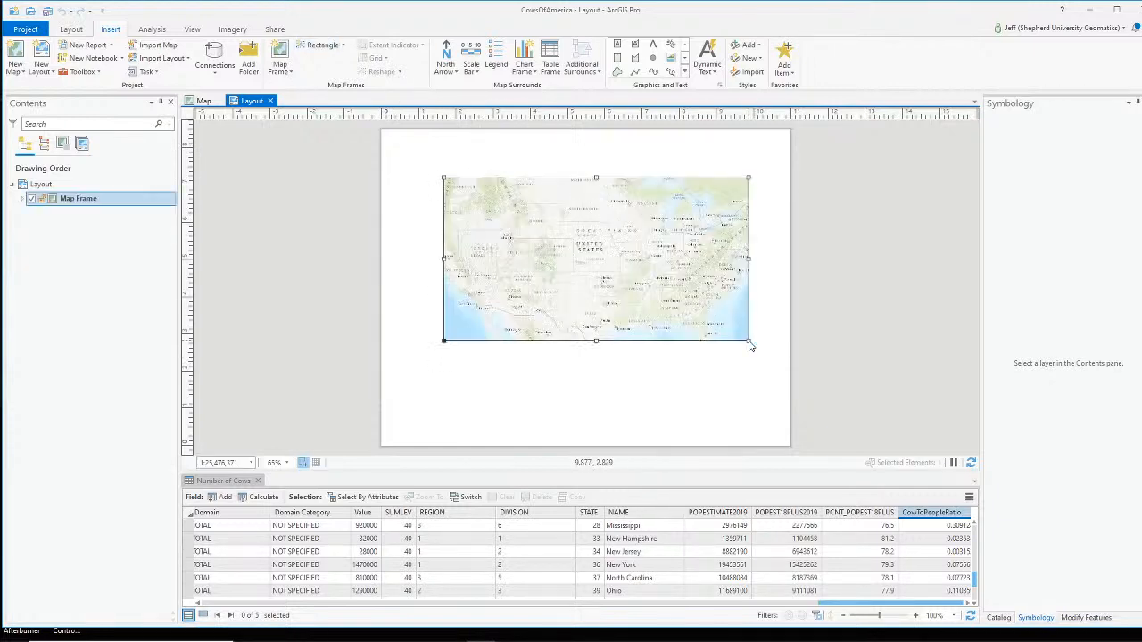
Enlarge the map frame to about 9.6 by 5.5 in and place it in the upper part of the page.
left_click_drag(515, 192, 484, 172)
left_click_drag(719, 323, 759, 357)
mouse_move(658, 274)
left_mouse_down()
mouse_move(671, 292)
mouse_move(655, 271)
left_mouse_up()
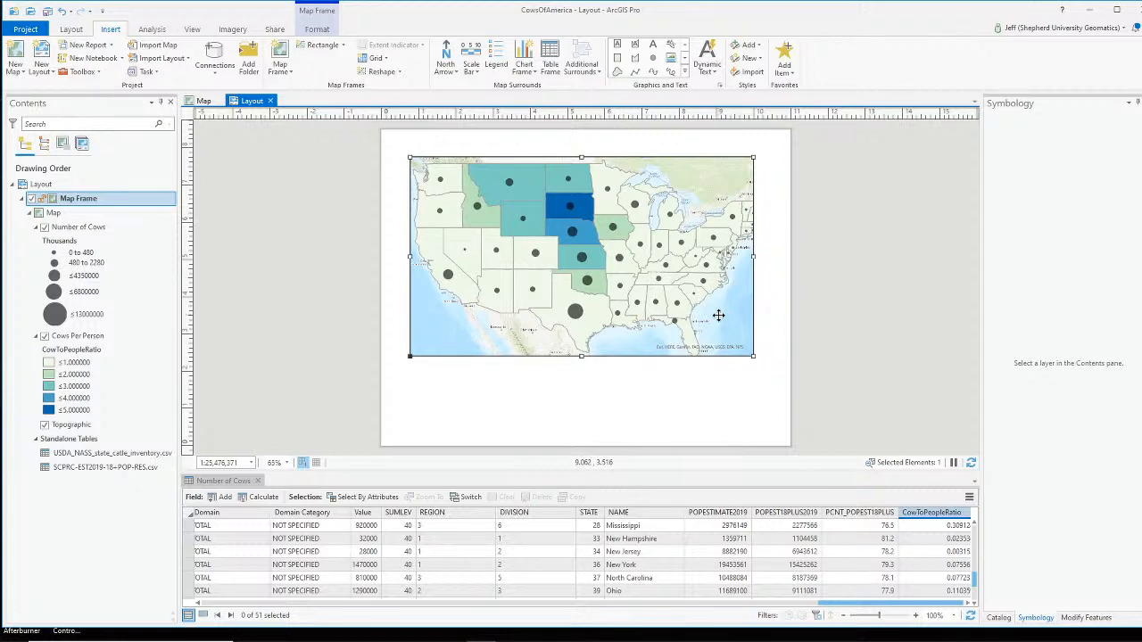
left_click_drag(621, 283, 622, 284)
mouse_move(752, 355)
left_mouse_down()
mouse_move(782, 364)
mouse_move(765, 361)
left_mouse_up()
left_click_drag(691, 291, 696, 283)
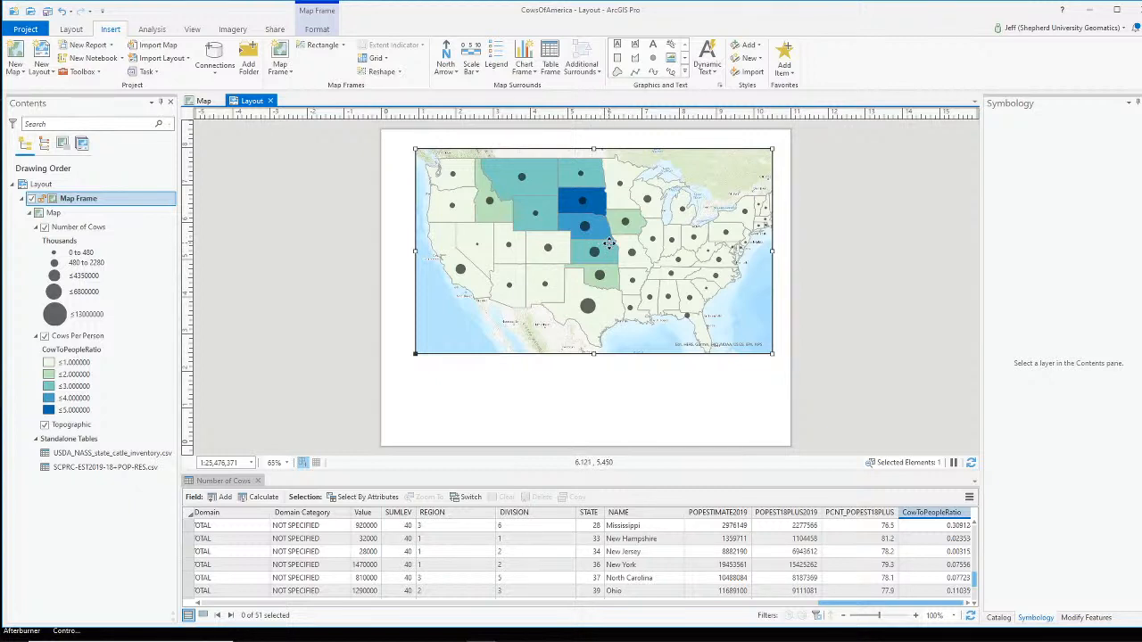
Activate the map frame and adjust its extent until all contiguous states fit inside the frame.
right_click(565, 227)
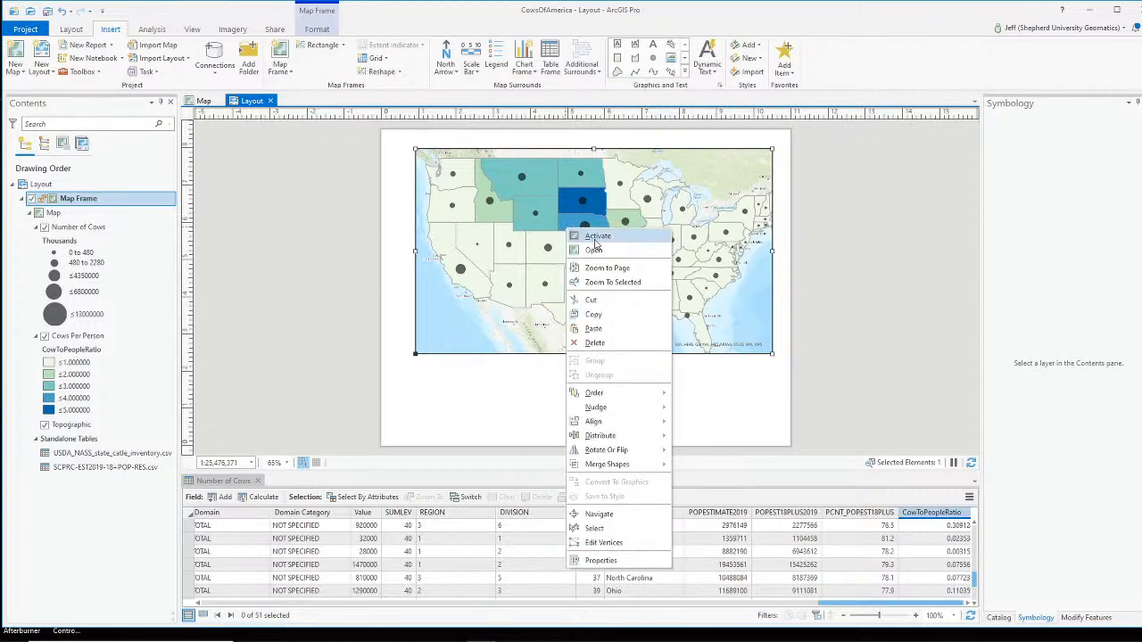
left_click(596, 236)
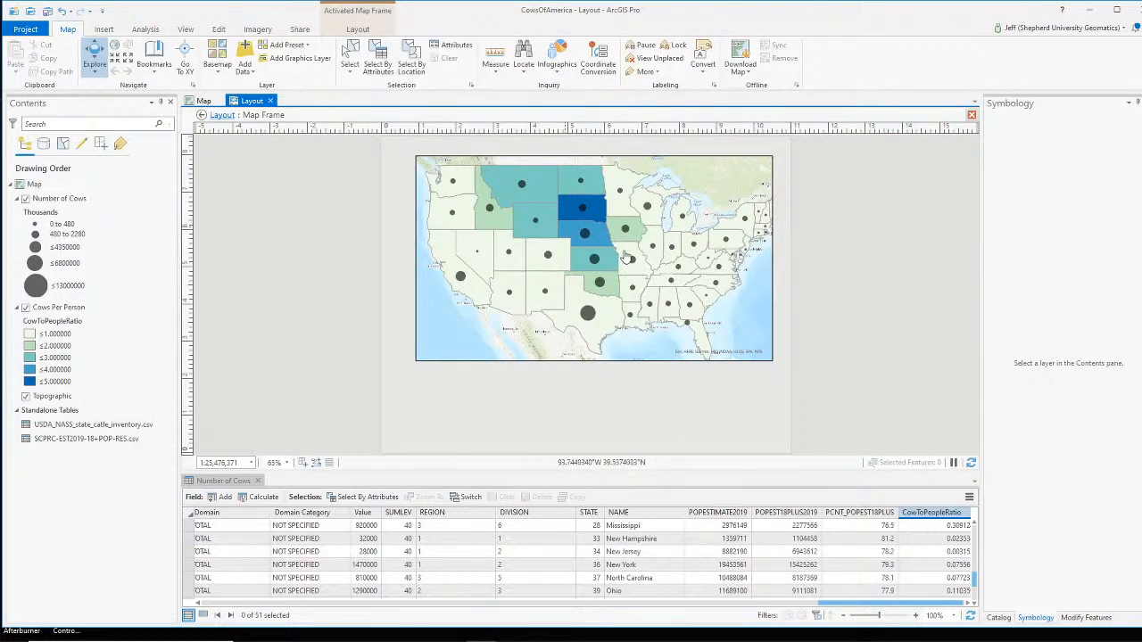
left_click_drag(626, 258, 608, 254)
scroll(609, 253, "down", 1)
scroll(615, 254, "down", 1)
scroll(615, 255, "up", 2)
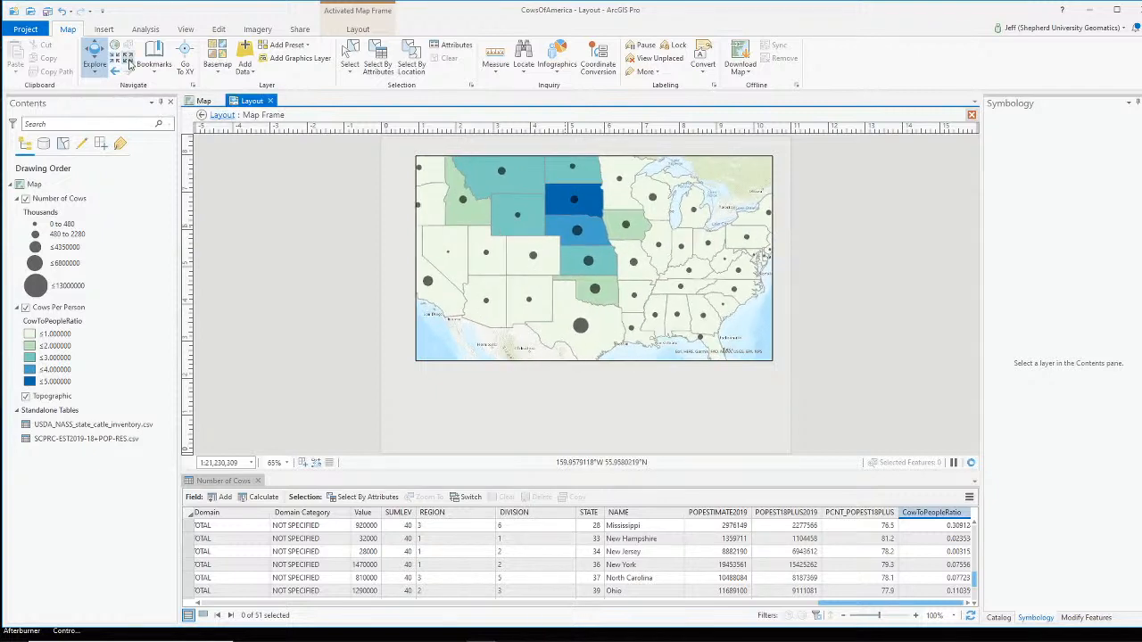
left_click(129, 59)
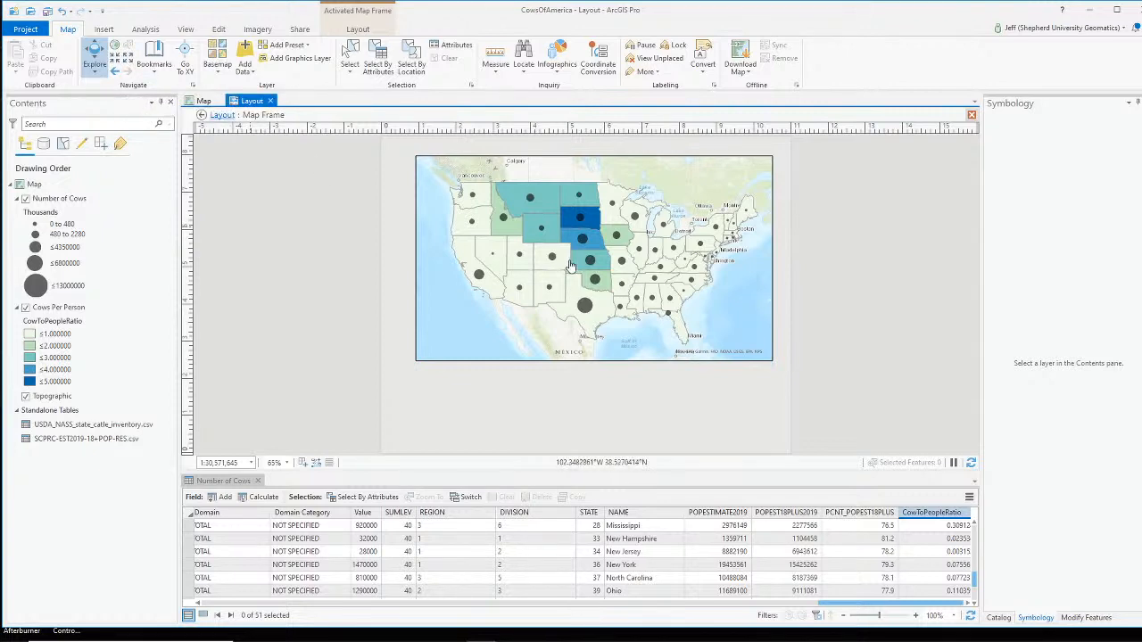
left_click_drag(568, 258, 565, 256)
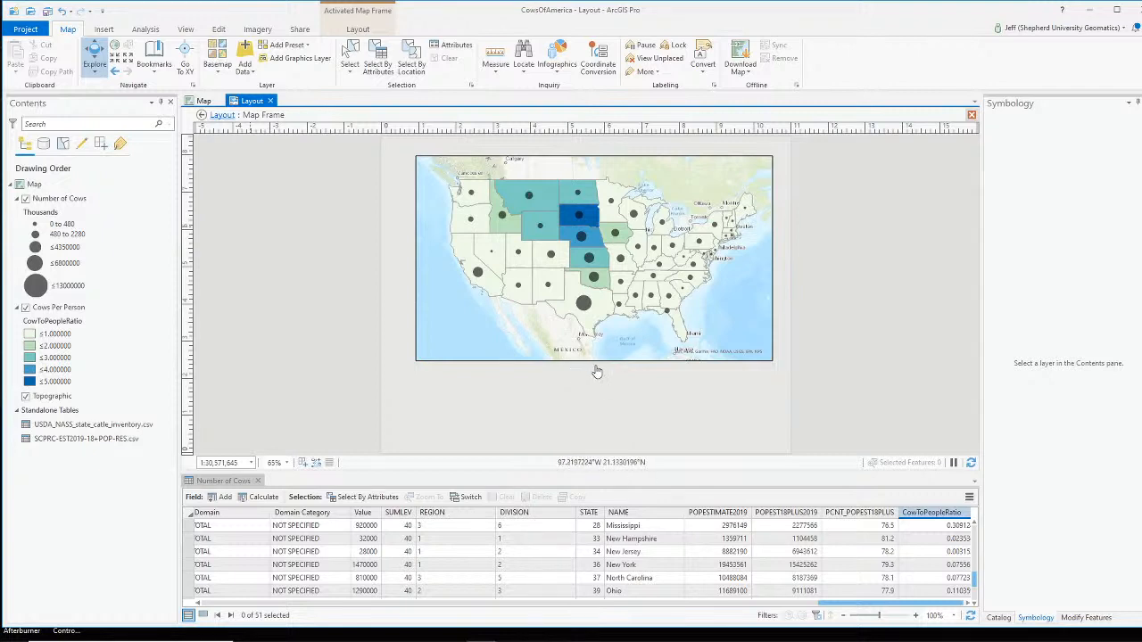
Try a scale of 1:31,000,000 in the map frame, settle on 1:30,000,000, and return to the layout page.
left_click(228, 463)
left_click(239, 462)
left_click_drag(210, 463, 273, 471)
type("31000000")
key("Return")
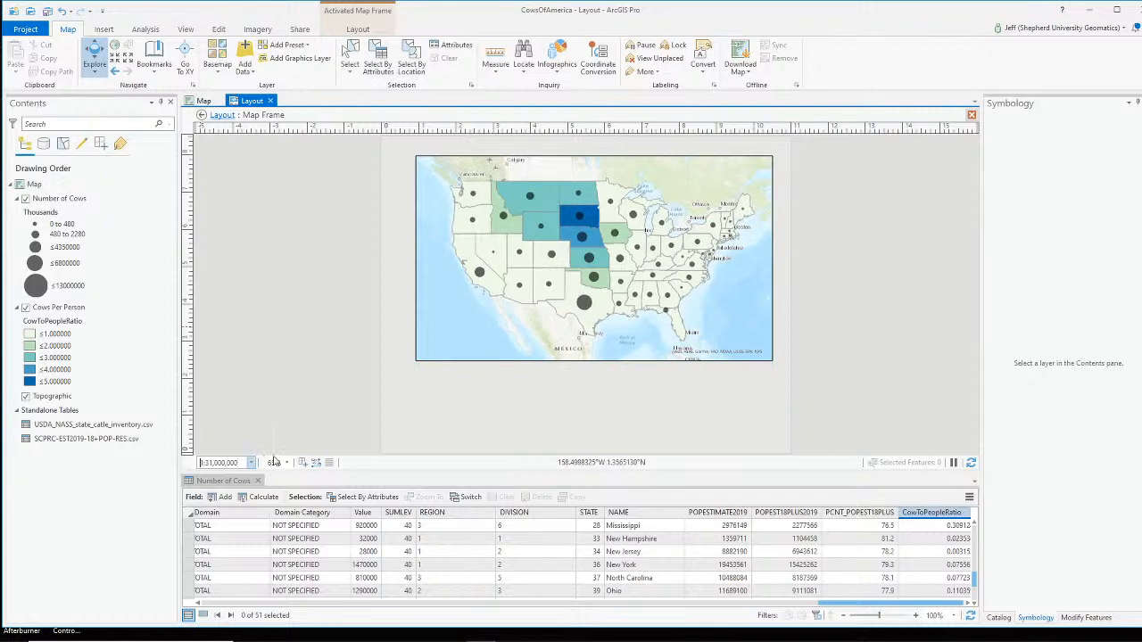
left_click(237, 482)
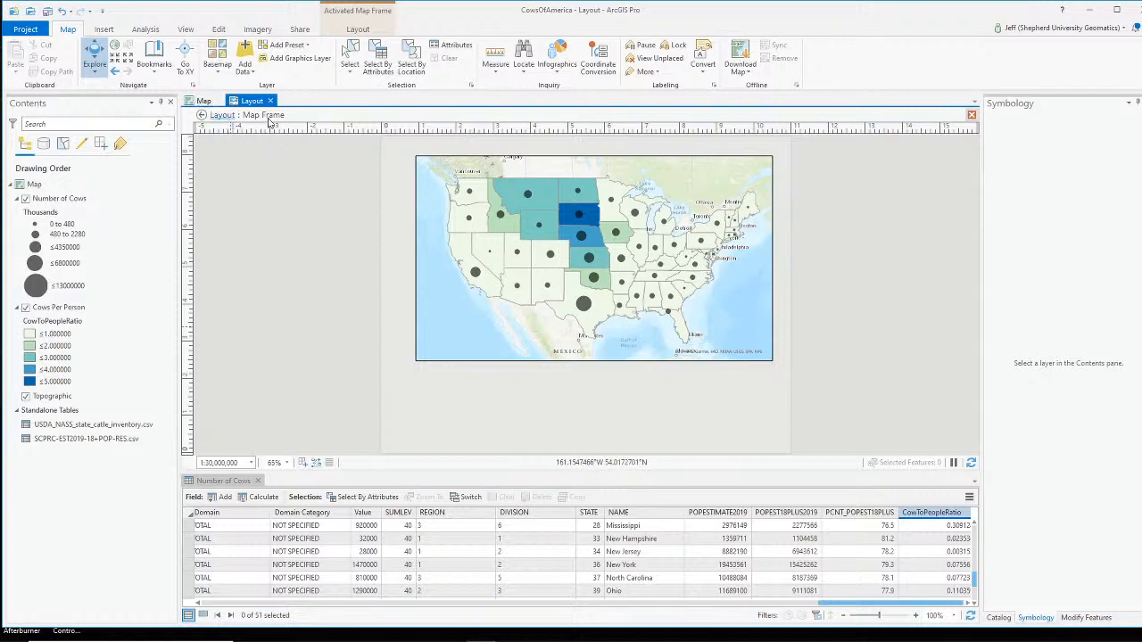
left_click(223, 119)
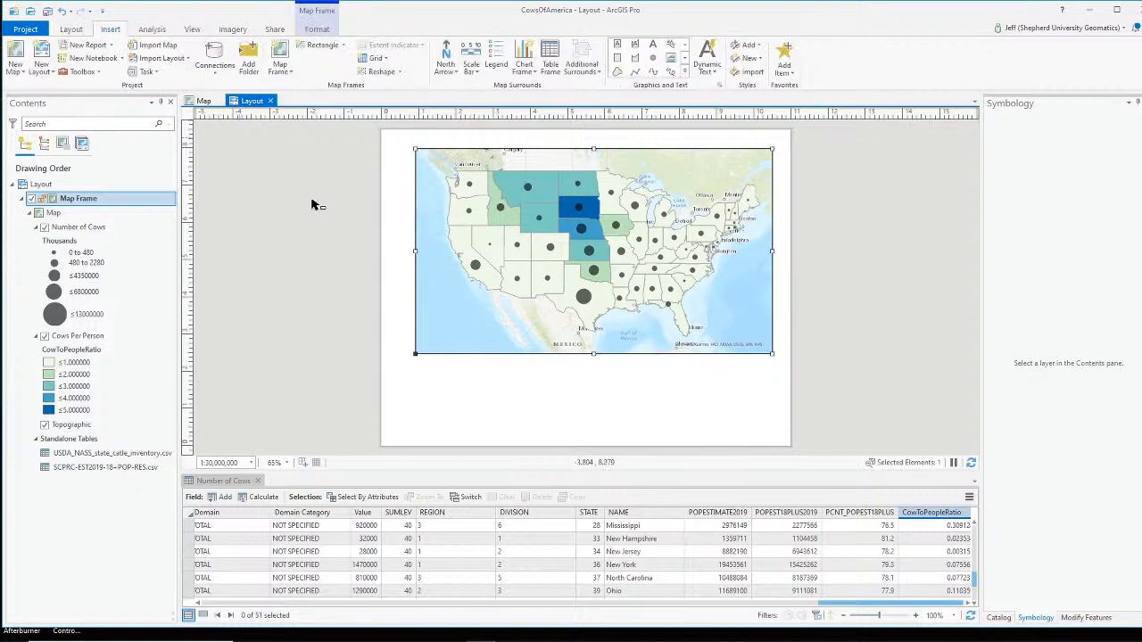
Shift the map frame slightly to center it across the page and deselect it.
mouse_move(572, 241)
left_mouse_down()
mouse_move(555, 244)
mouse_move(579, 251)
mouse_move(564, 239)
left_mouse_up()
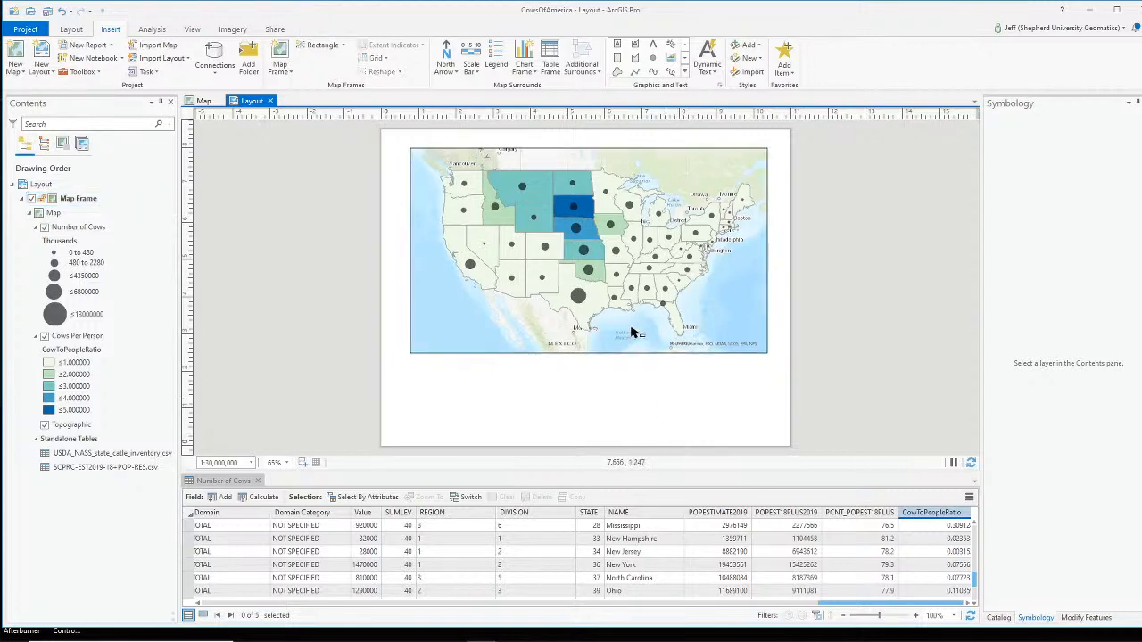
mouse_move(601, 250)
left_mouse_down()
mouse_move(589, 241)
mouse_move(741, 268)
mouse_move(593, 257)
mouse_move(604, 253)
left_mouse_up()
left_click(856, 378)
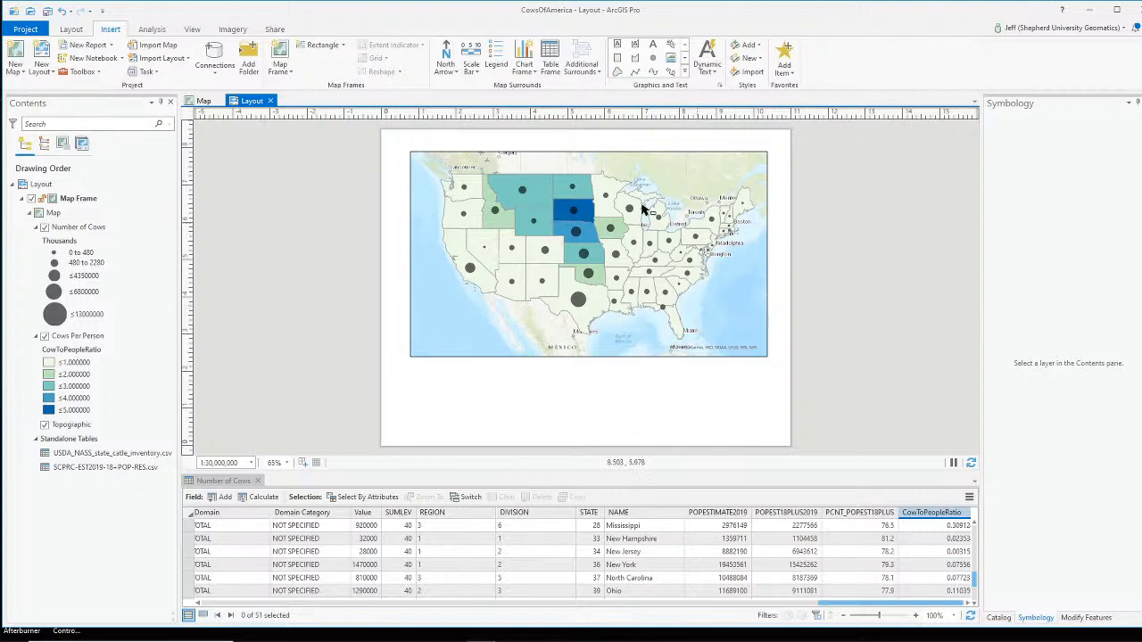
Change the map's basemap to Light Gray Canvas and return to the layout.
left_click(204, 100)
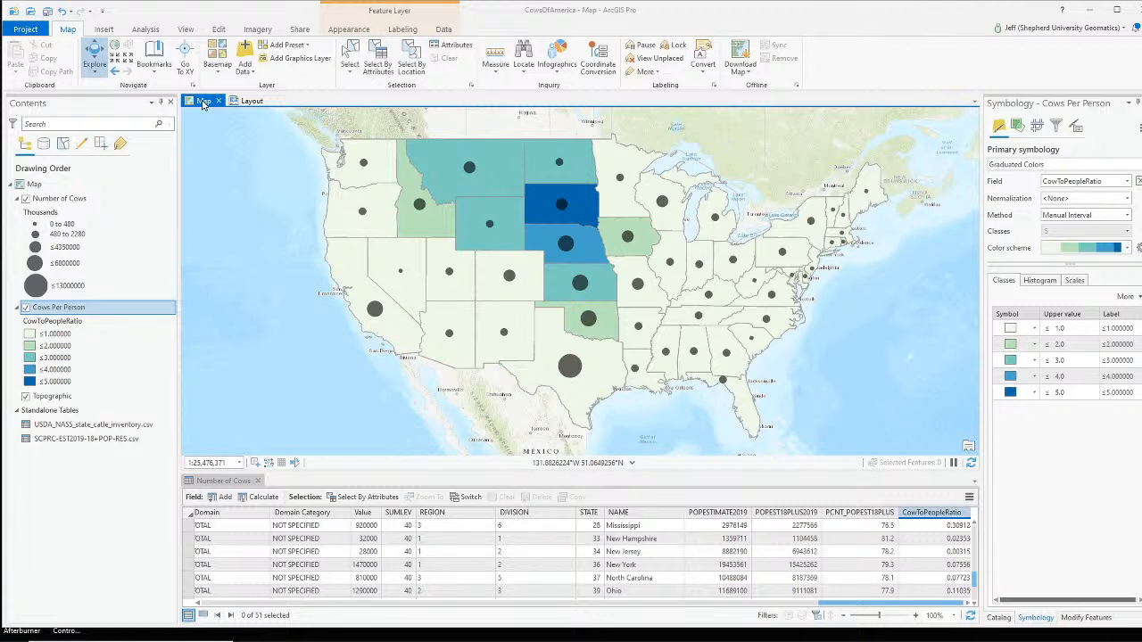
left_click(217, 75)
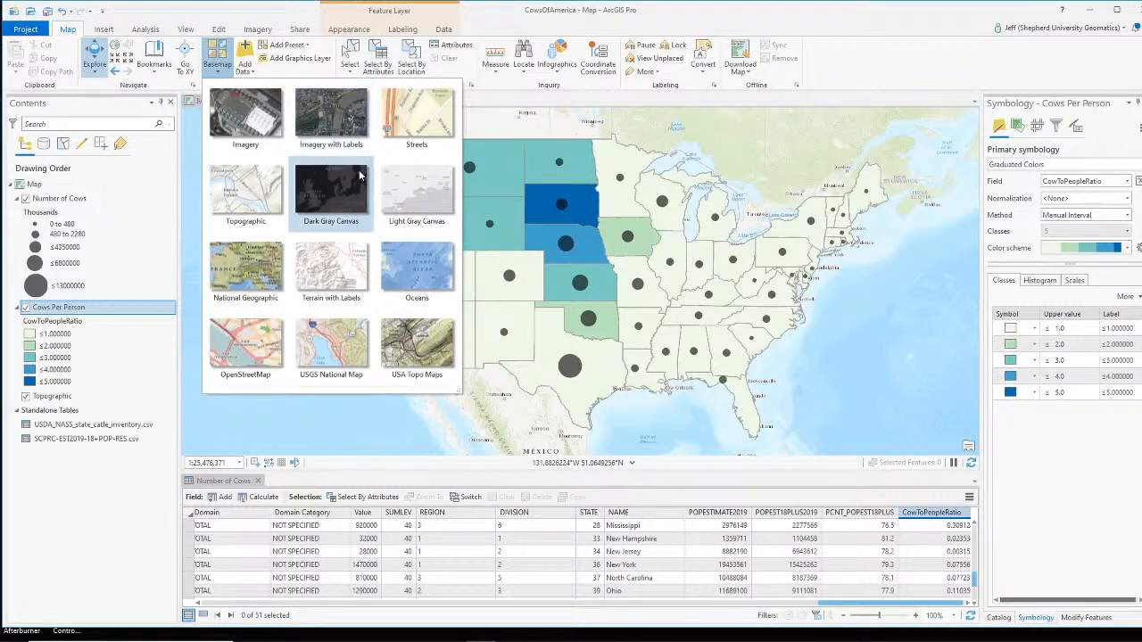
left_click(411, 191)
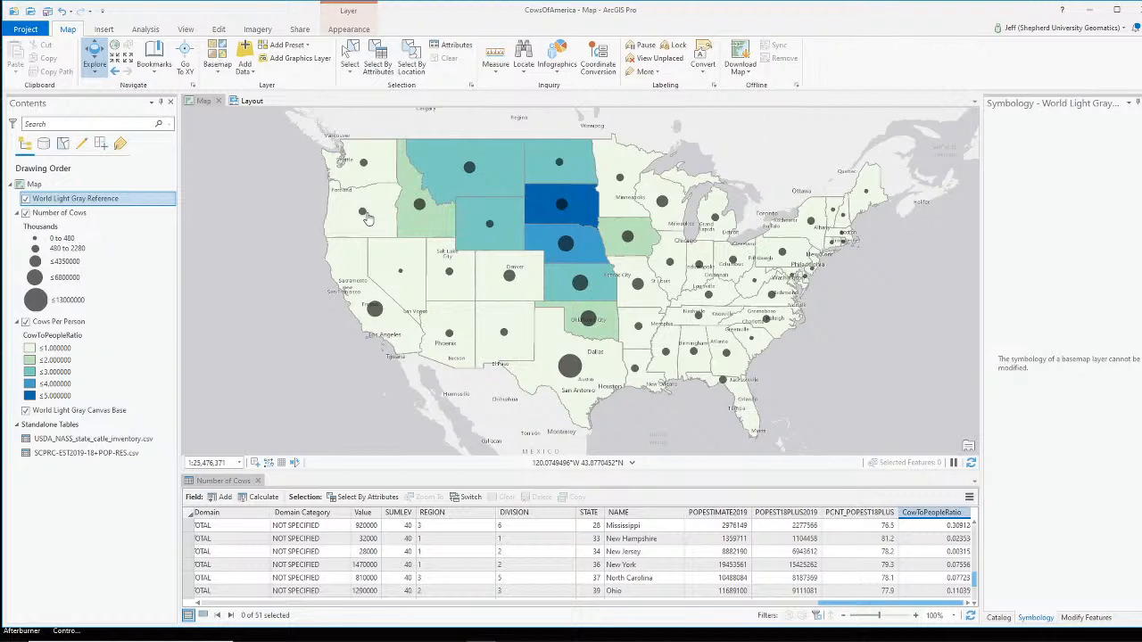
left_click(252, 101)
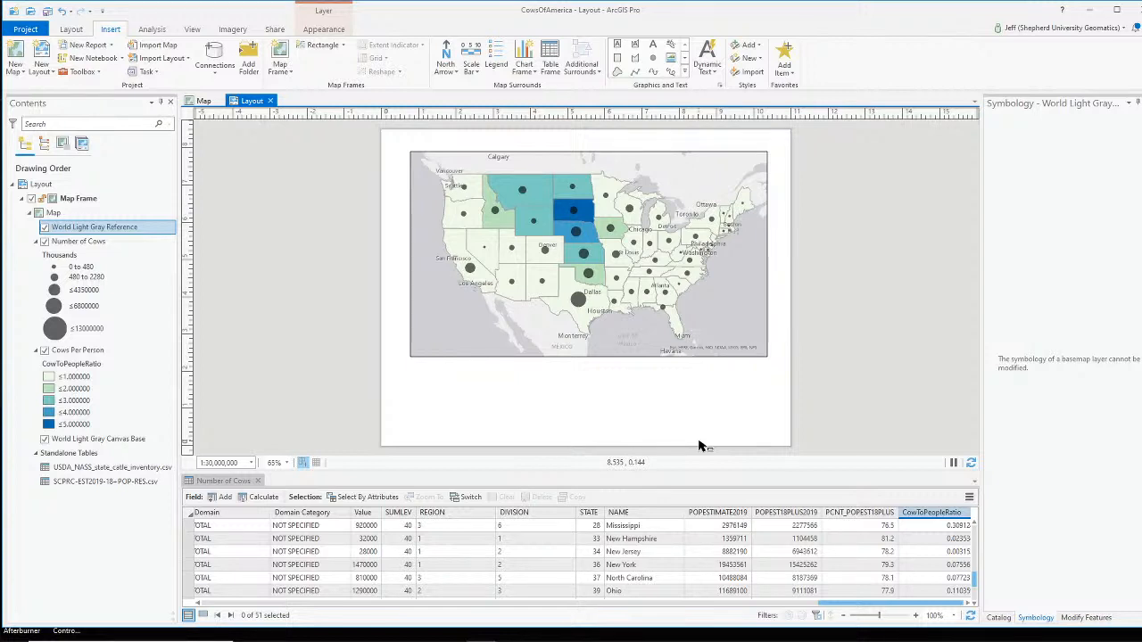
left_click(497, 55)
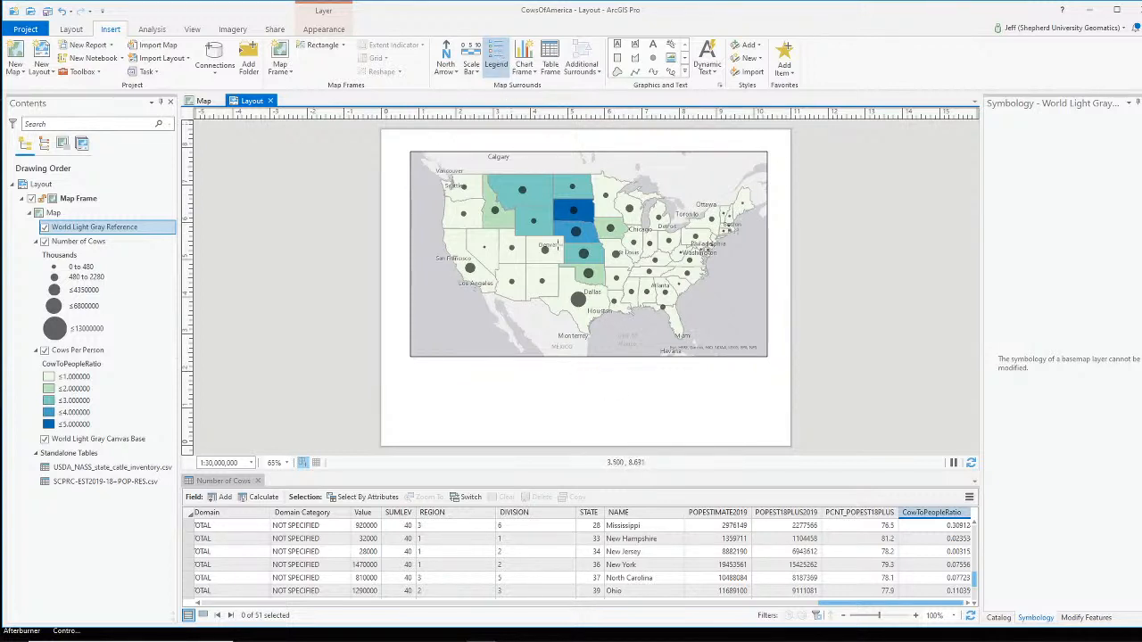
left_click_drag(588, 368, 781, 439)
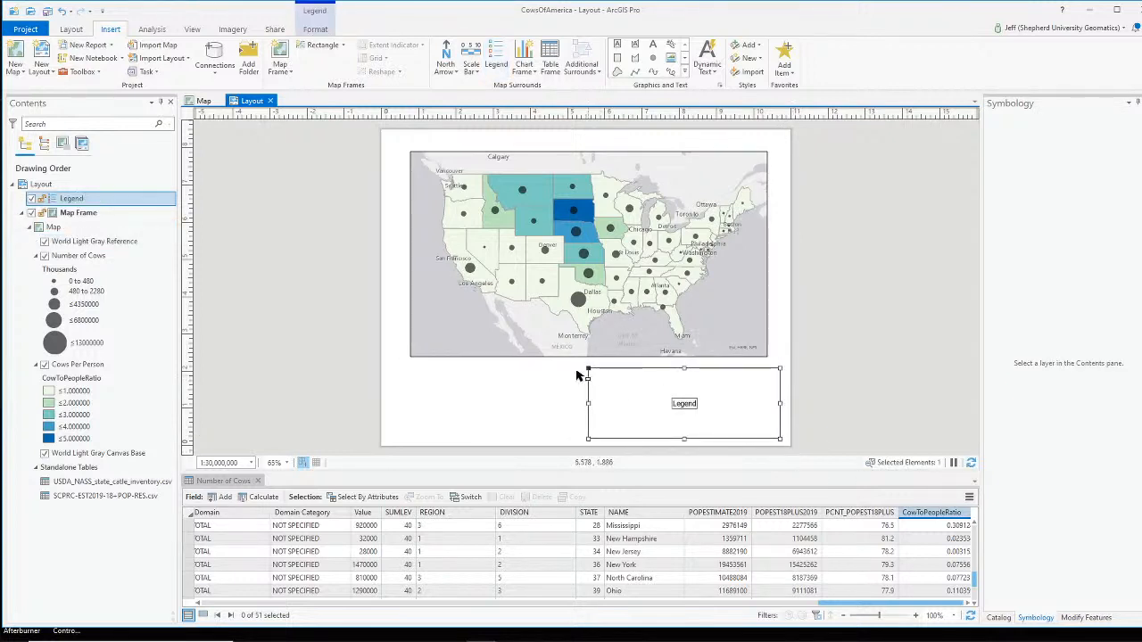
left_click_drag(588, 367, 545, 339)
left_click_drag(548, 389, 453, 390)
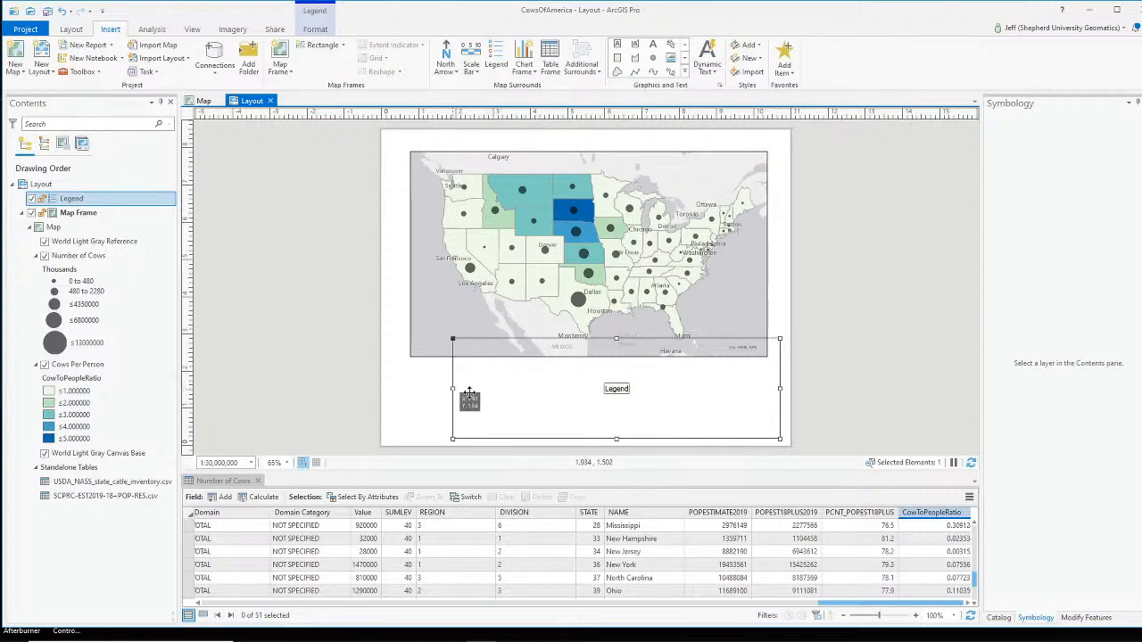
left_click_drag(616, 338, 616, 255)
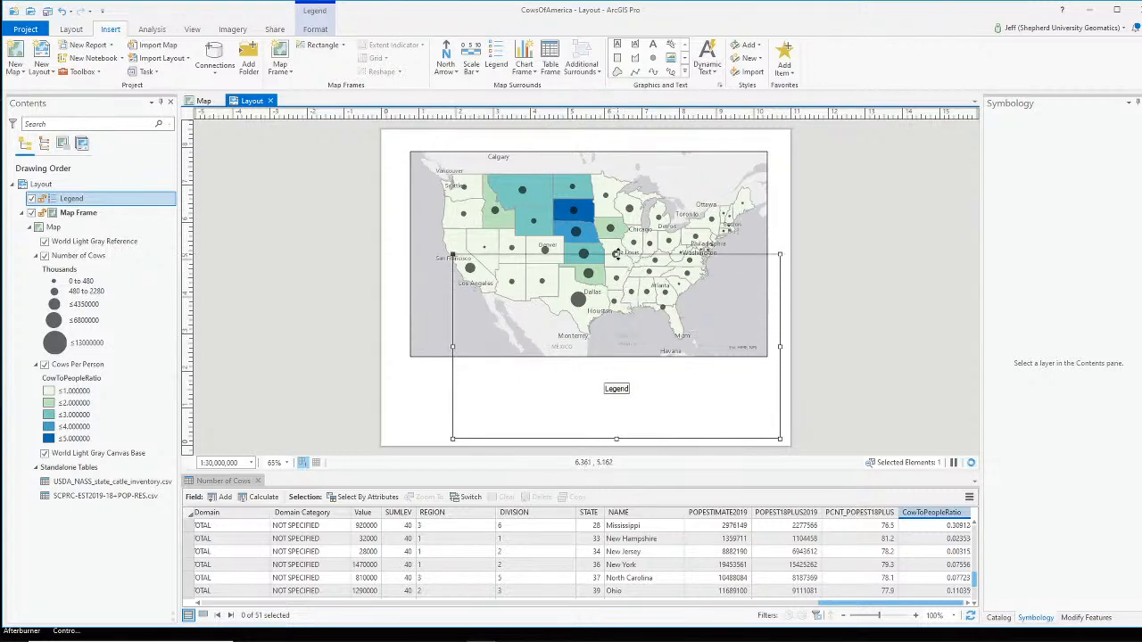
left_click_drag(777, 346, 667, 350)
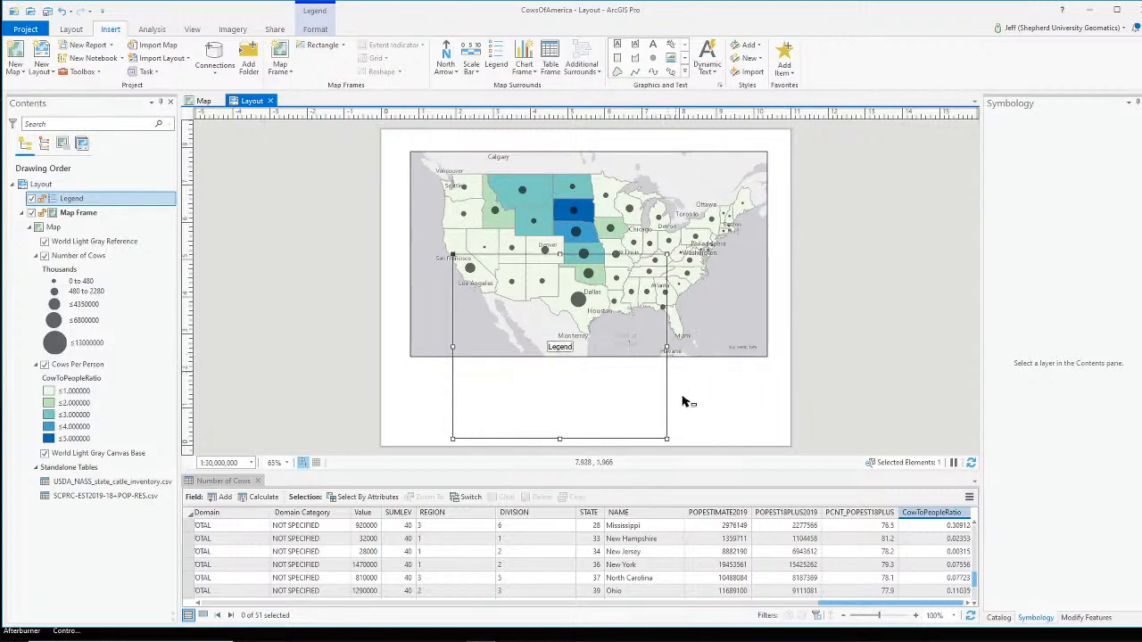
left_click_drag(589, 396, 883, 372)
left_click_drag(850, 230, 847, 119)
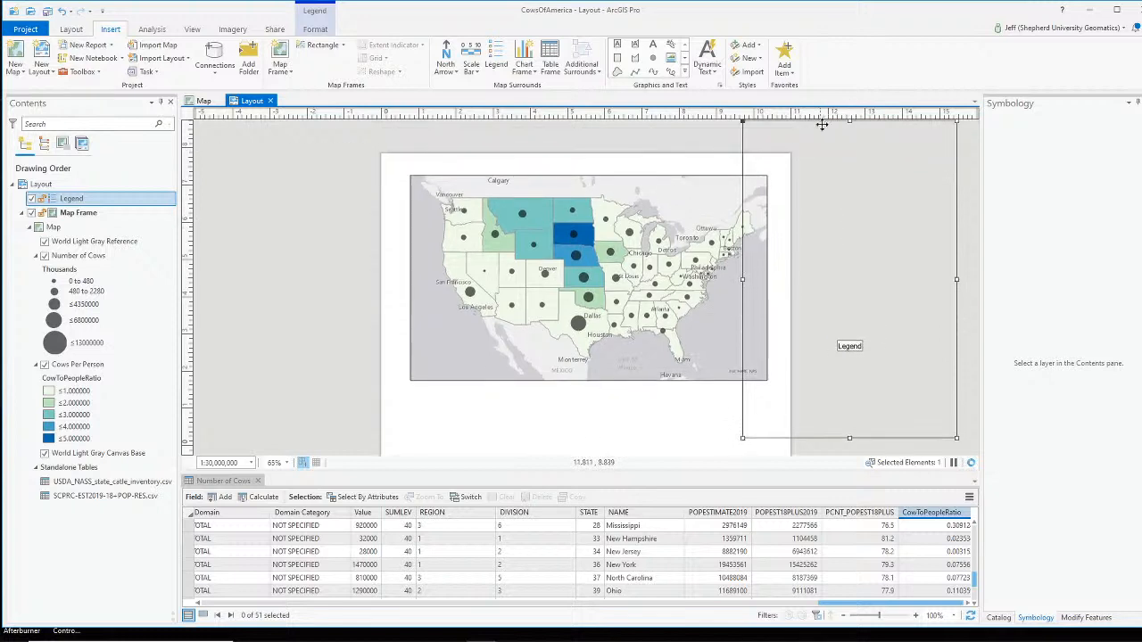
left_click_drag(740, 281, 687, 282)
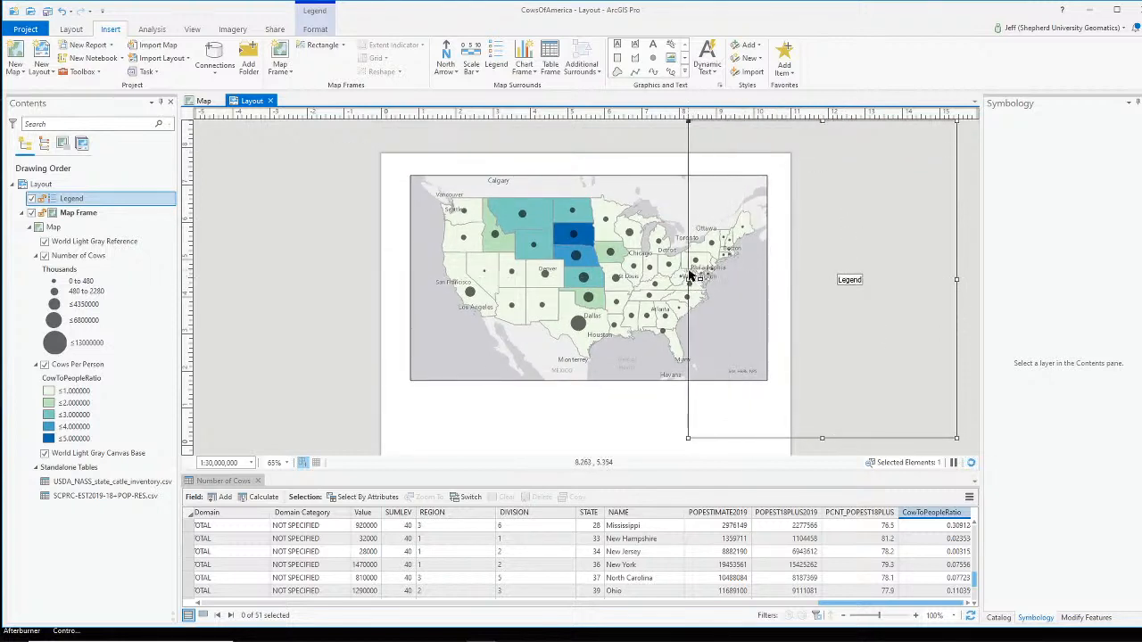
key("Delete")
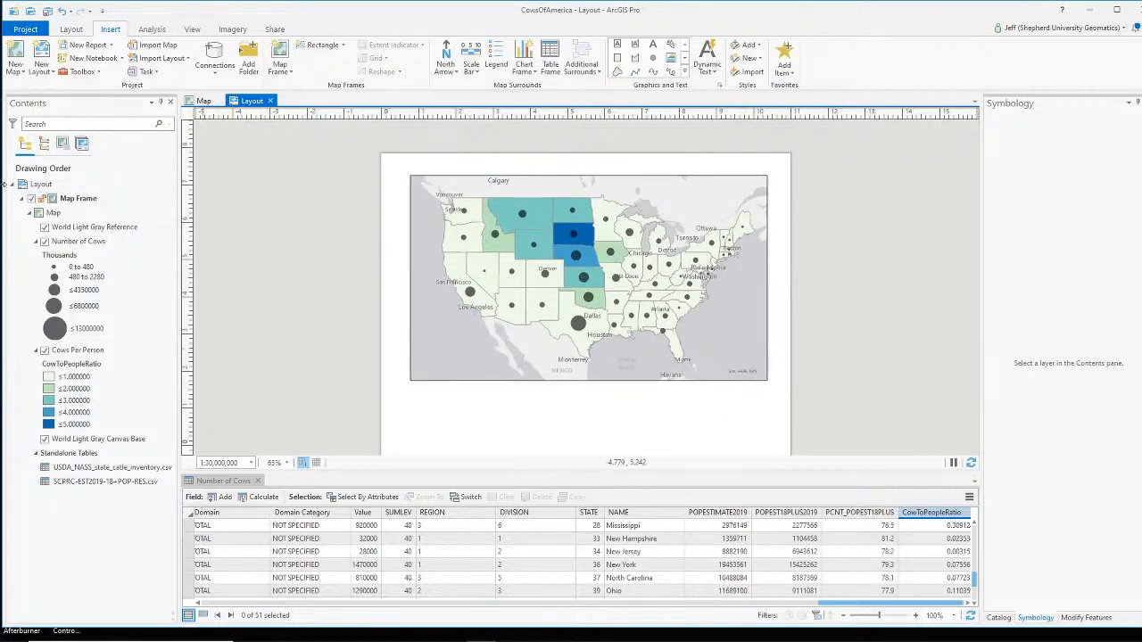
Insert a legend for the map below the map frame and resize it so Number of Cows and Cows Per Person form two columns.
left_click(56, 214)
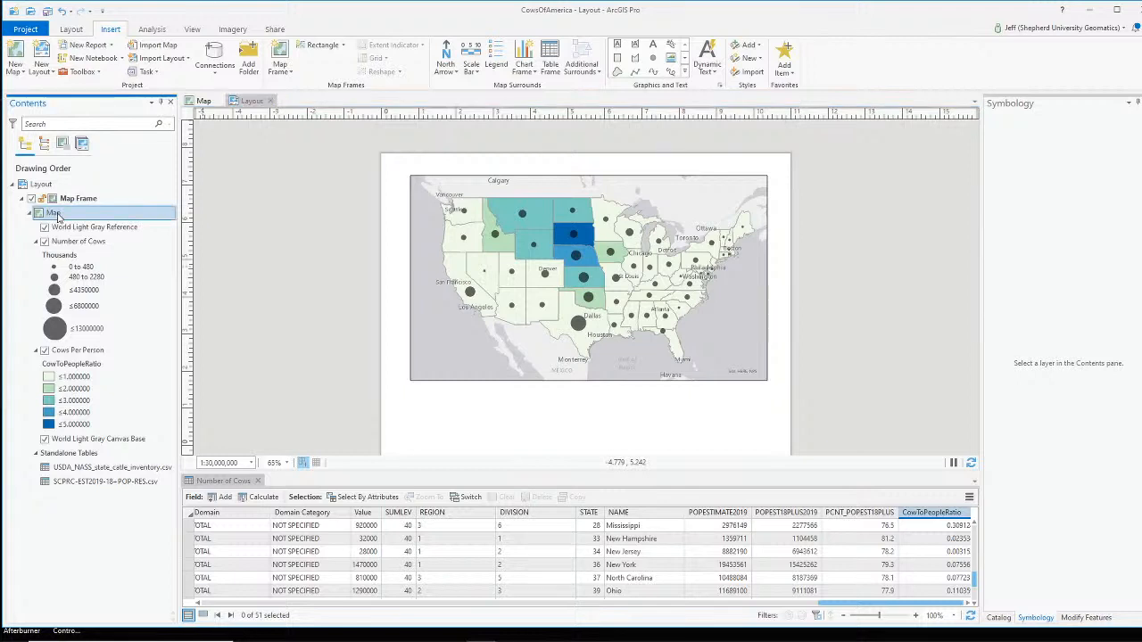
left_click(499, 71)
left_click_drag(565, 396, 801, 460)
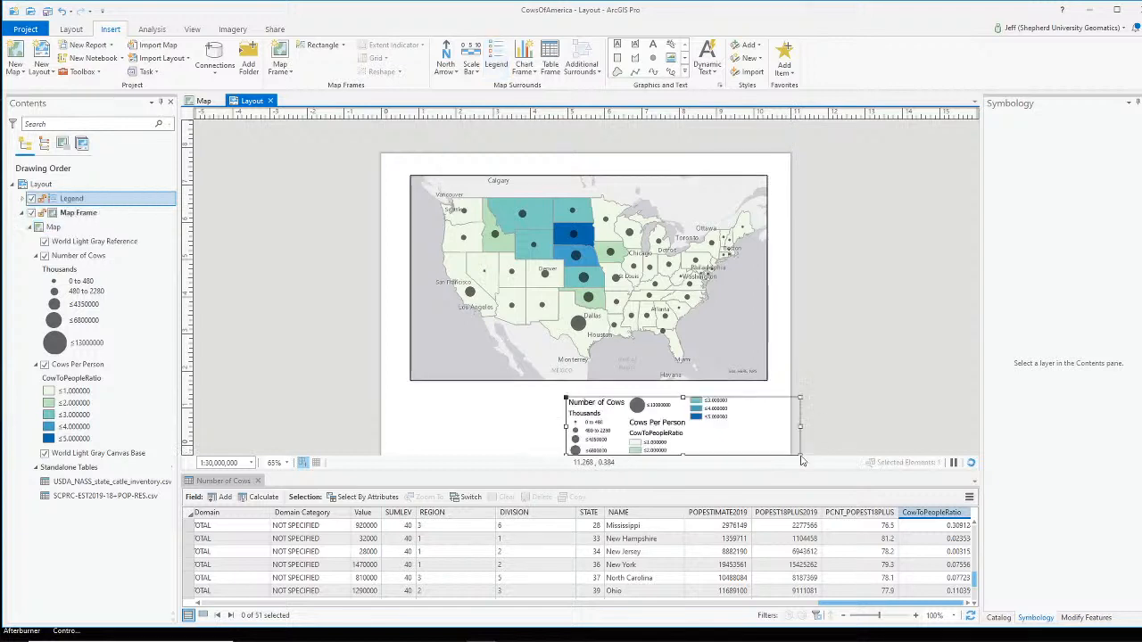
left_click_drag(731, 405, 732, 379)
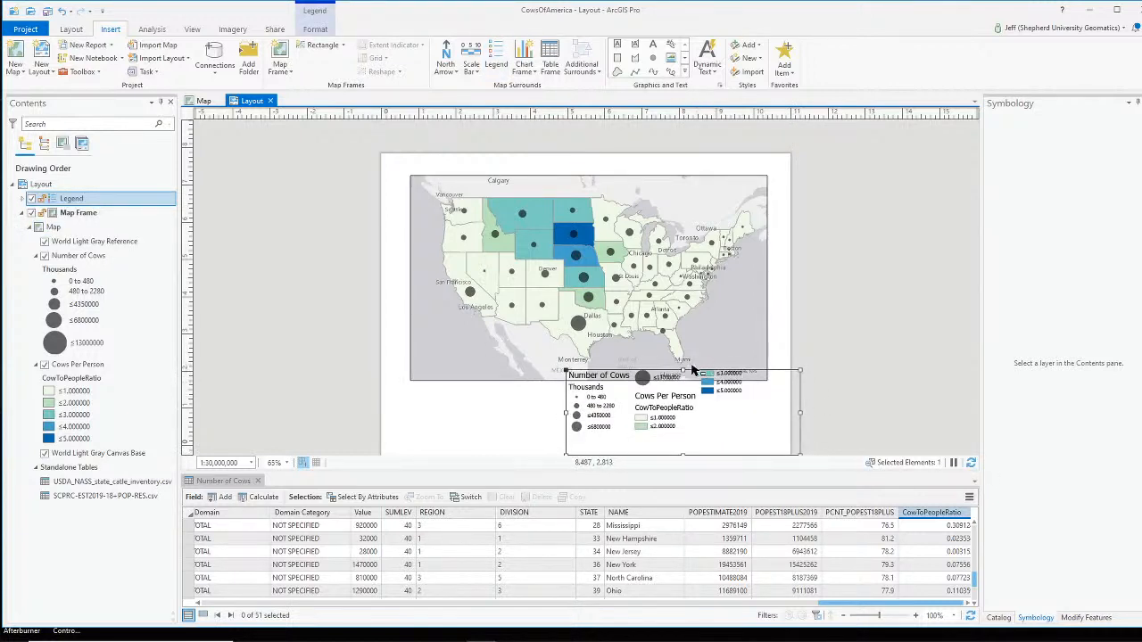
left_click_drag(682, 369, 681, 355)
left_click_drag(800, 406, 702, 390)
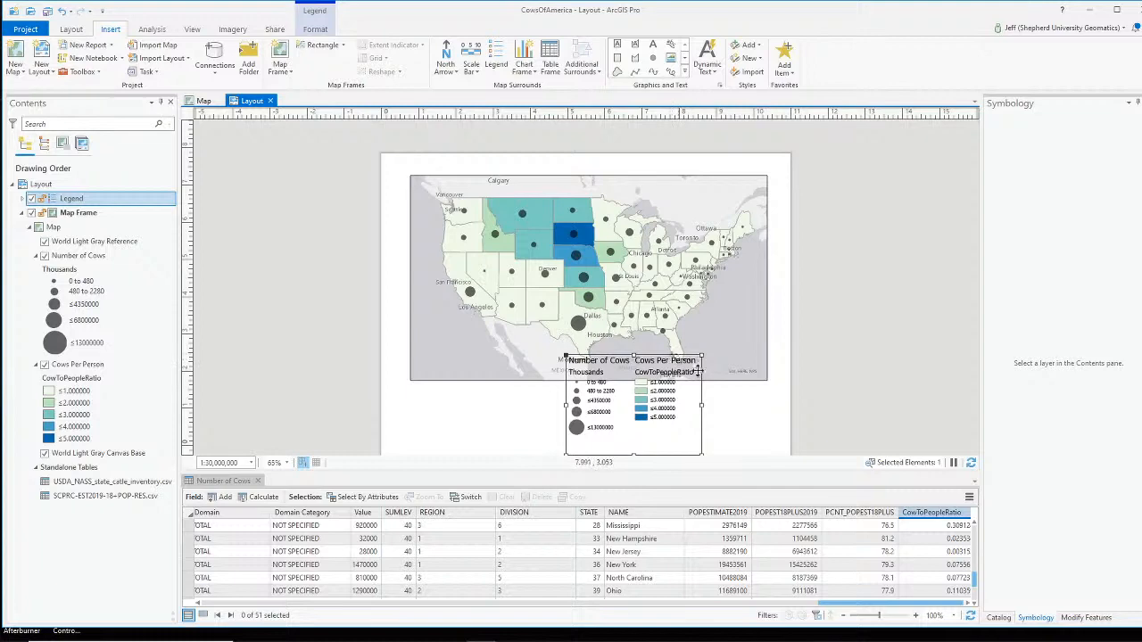
Make more room for the layout view, shift the map frame slightly up, and place the legend beneath it in the page's lower-right corner.
left_click(711, 369, "shift")
scroll(877, 379, "down", 2)
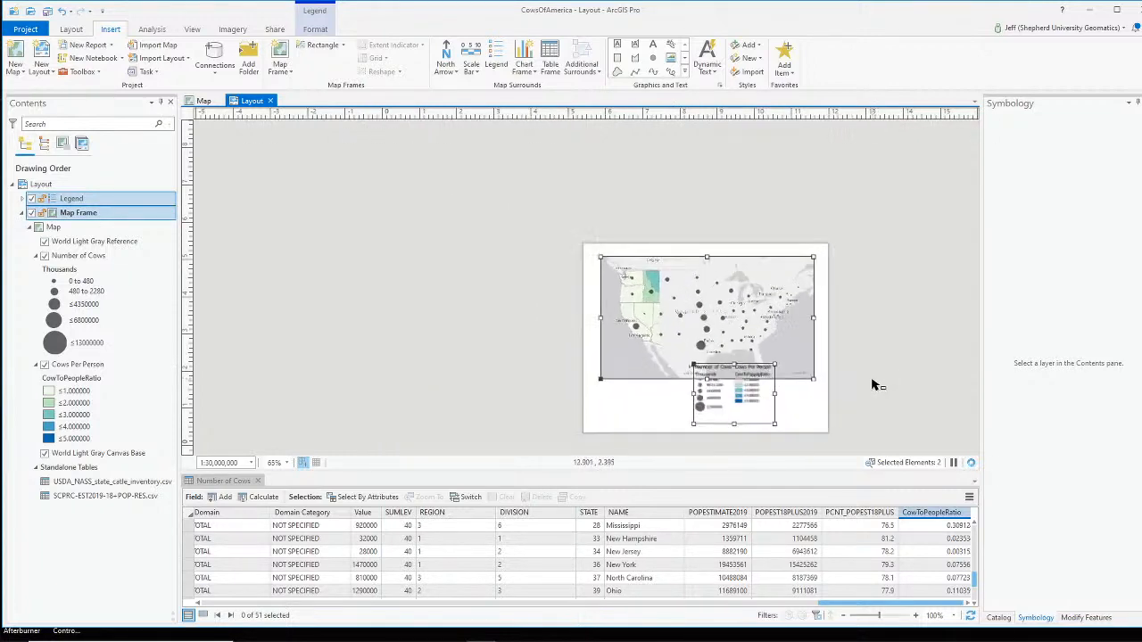
scroll(876, 385, "up", 2)
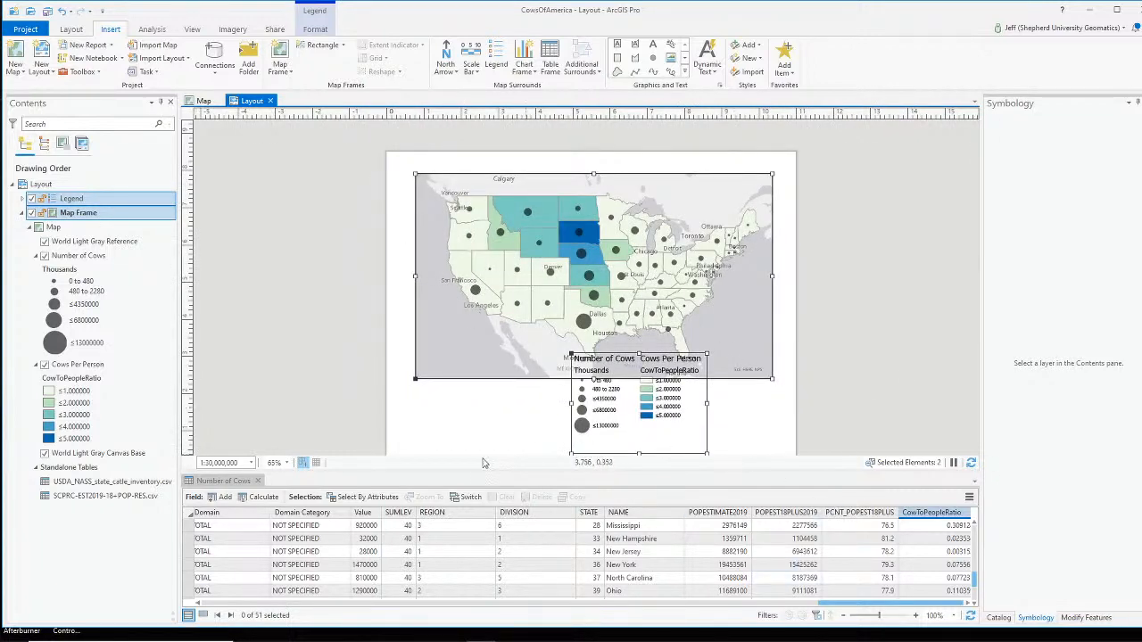
left_click_drag(501, 470, 500, 554)
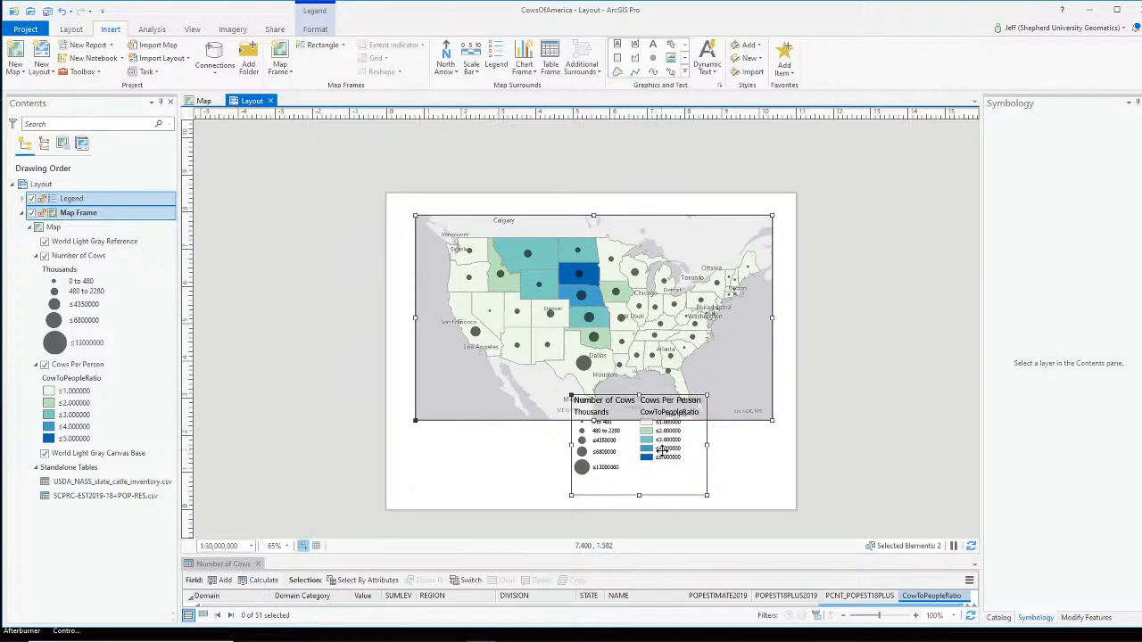
mouse_move(700, 471)
left_mouse_down()
mouse_move(683, 450)
mouse_move(612, 442)
mouse_move(687, 472)
mouse_move(678, 467)
left_mouse_up()
left_click(494, 476)
left_click_drag(713, 433, 716, 447)
left_click(866, 428)
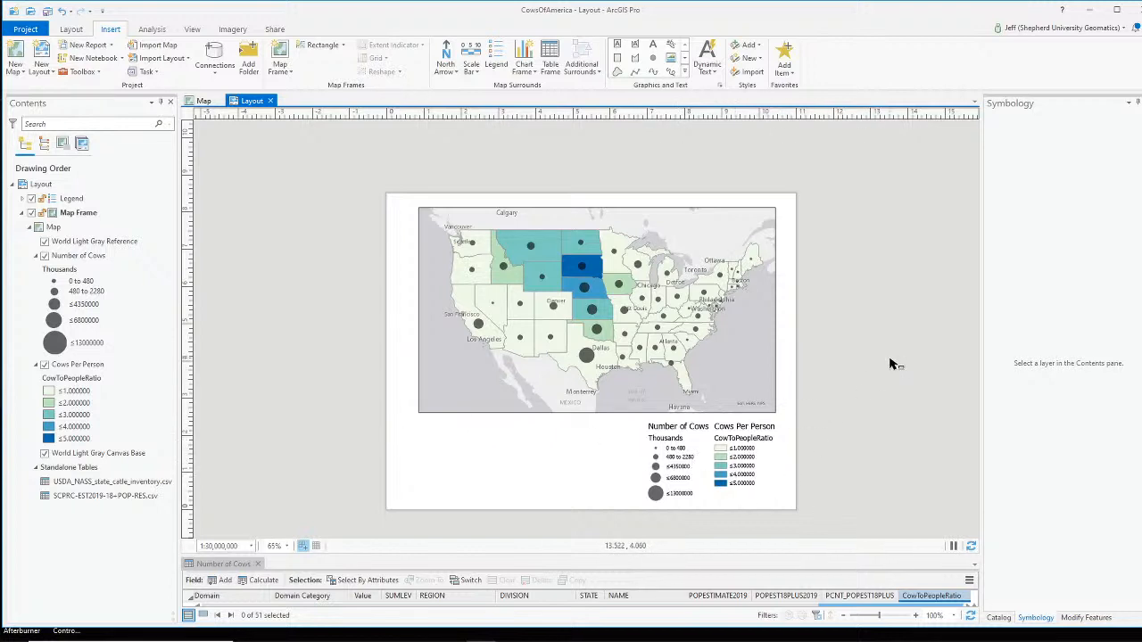
left_click(450, 65)
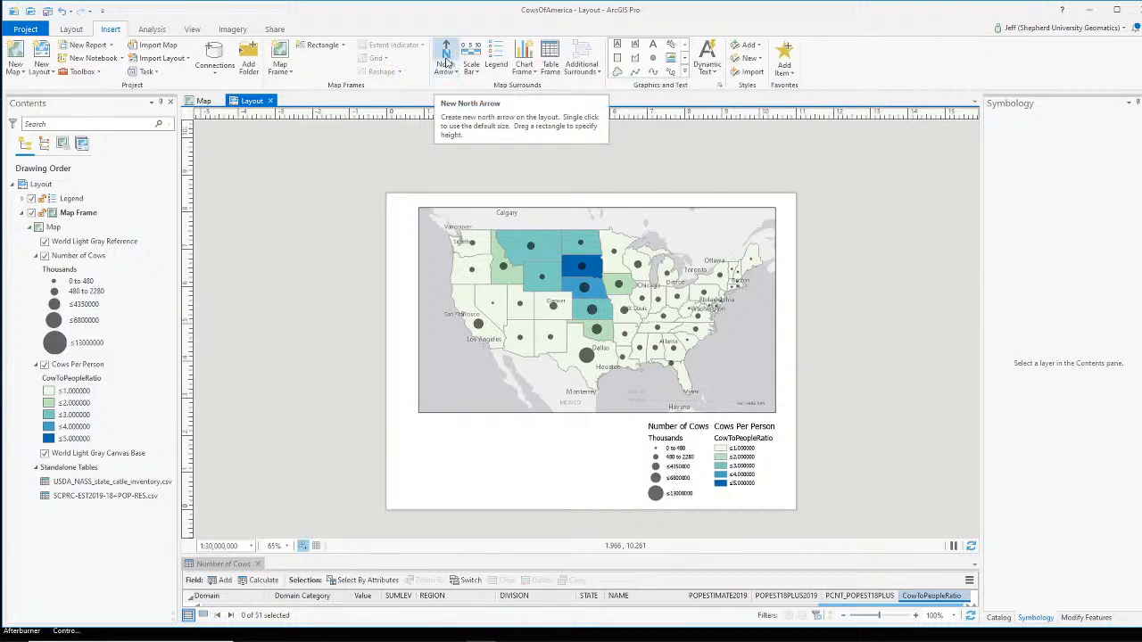
key("alt+Tab")
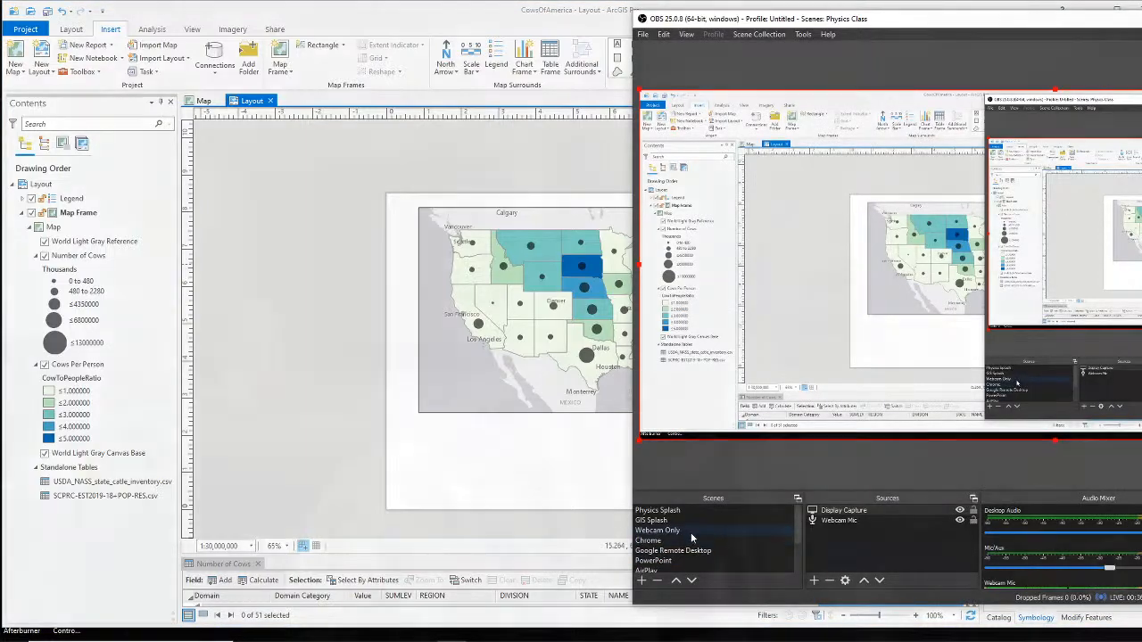
left_click(678, 531)
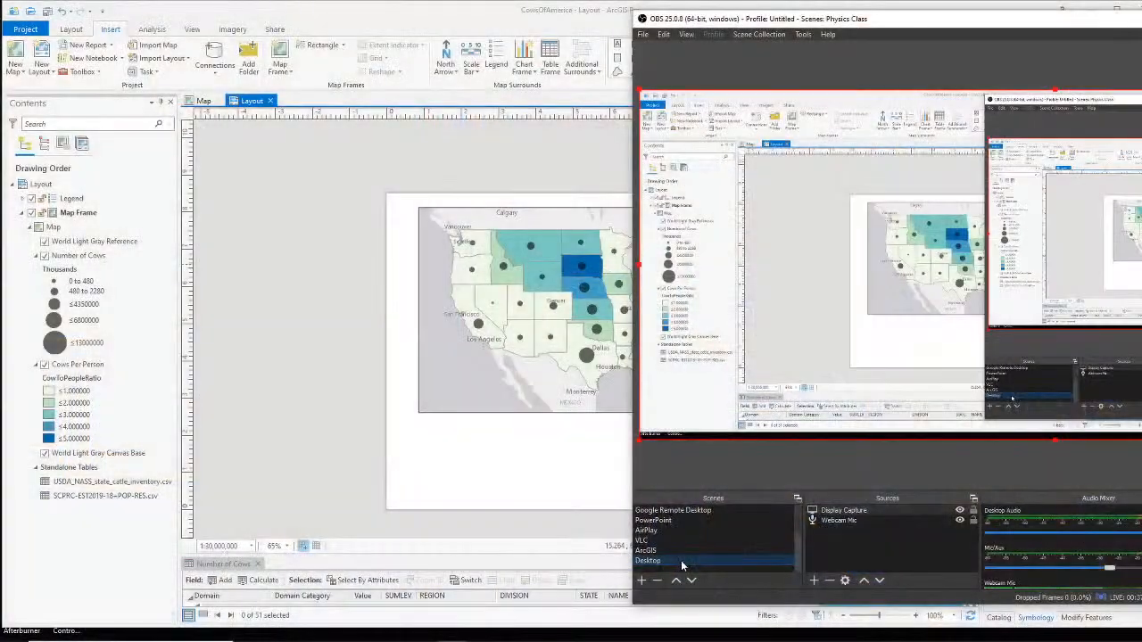
left_click(374, 428)
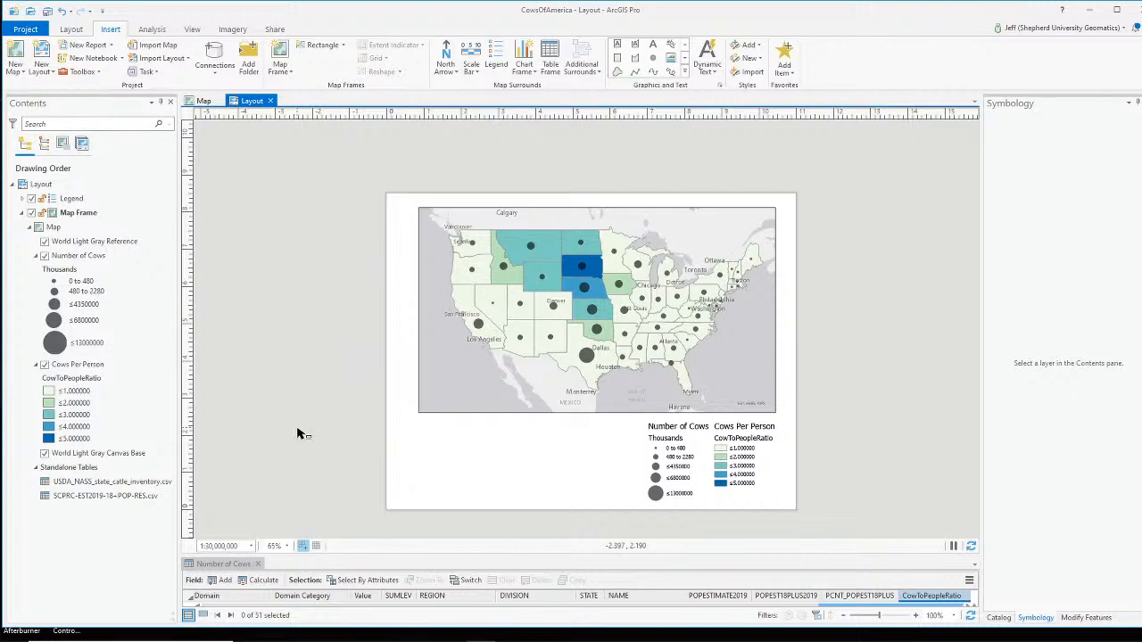
Examine the map view from world extent down to the contiguous states and compare it with the layout page.
left_click(203, 101)
scroll(596, 340, "down", 5)
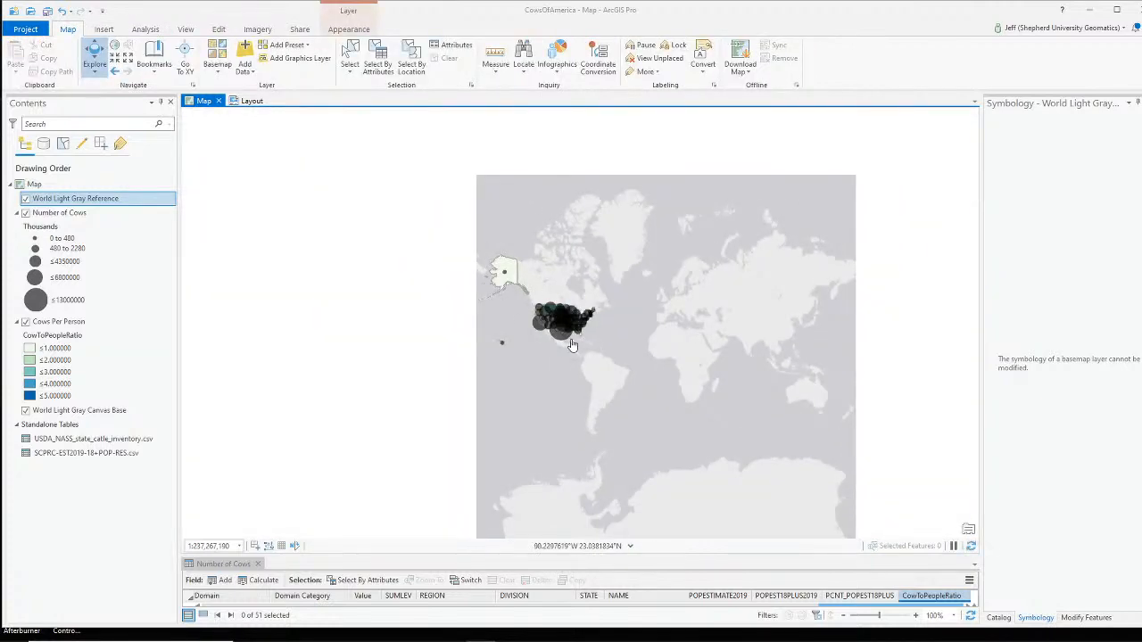
scroll(593, 342, "up", 4)
scroll(562, 348, "up", 2)
left_click_drag(553, 331, 607, 499)
left_click(252, 101)
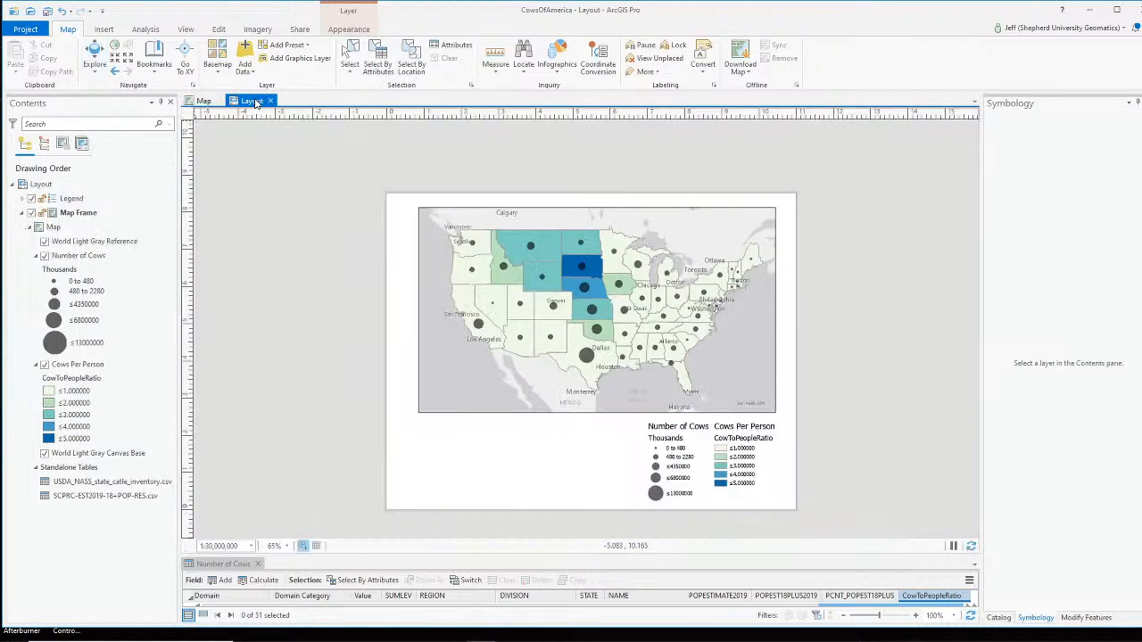
left_click(205, 101)
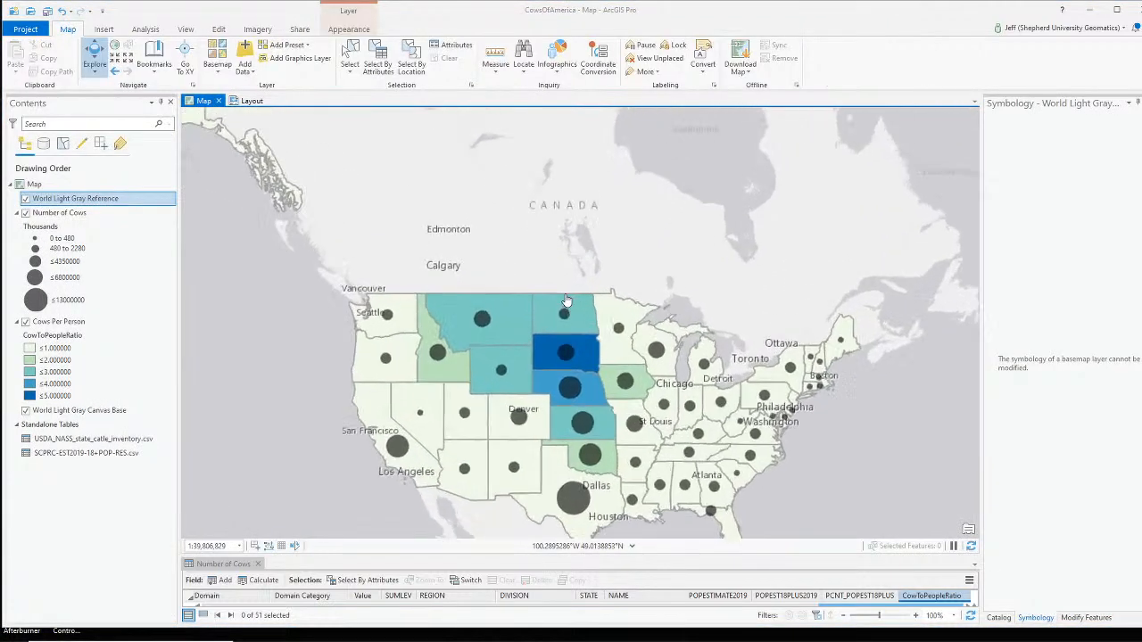
scroll(553, 334, "down", 2)
scroll(544, 286, "up", 2)
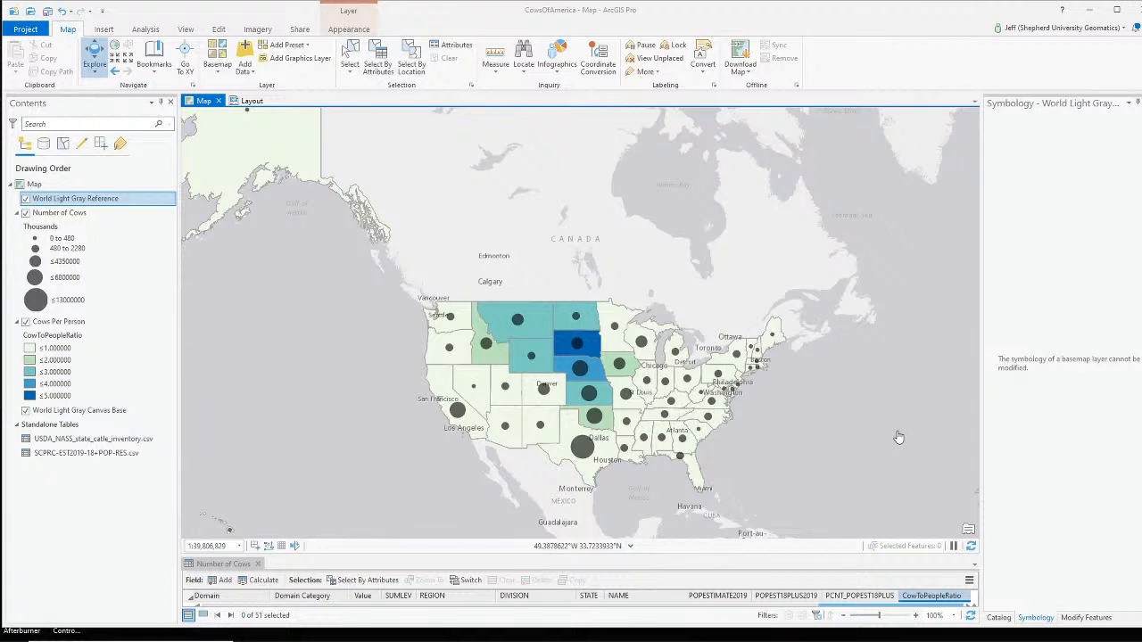
key("alt+Tab")
scroll(686, 521, "up", 2)
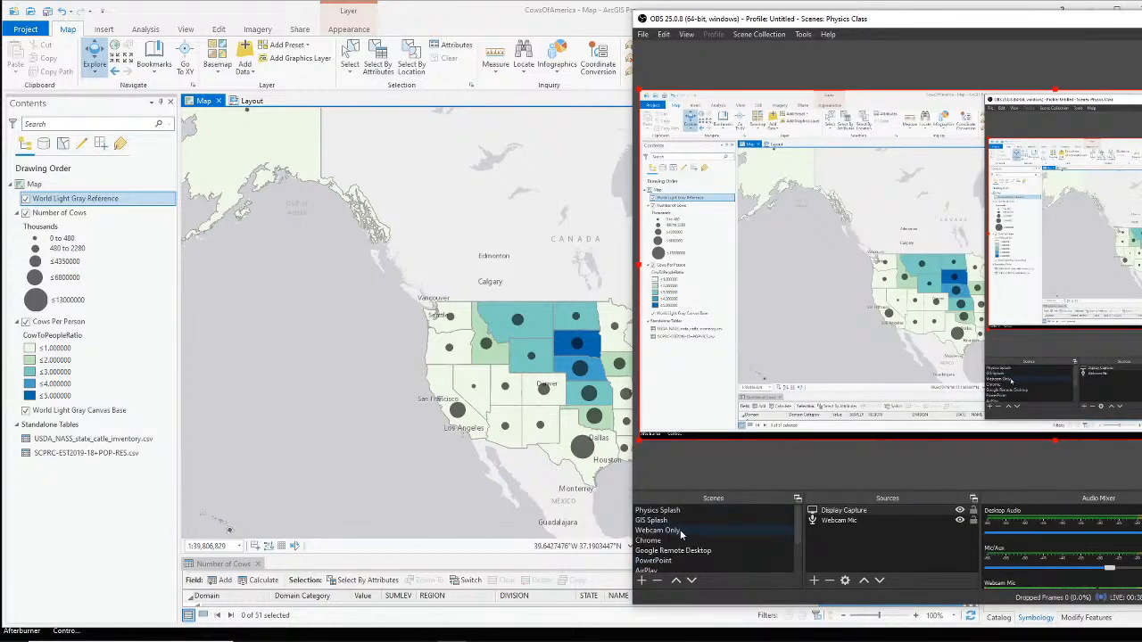
left_click(680, 528)
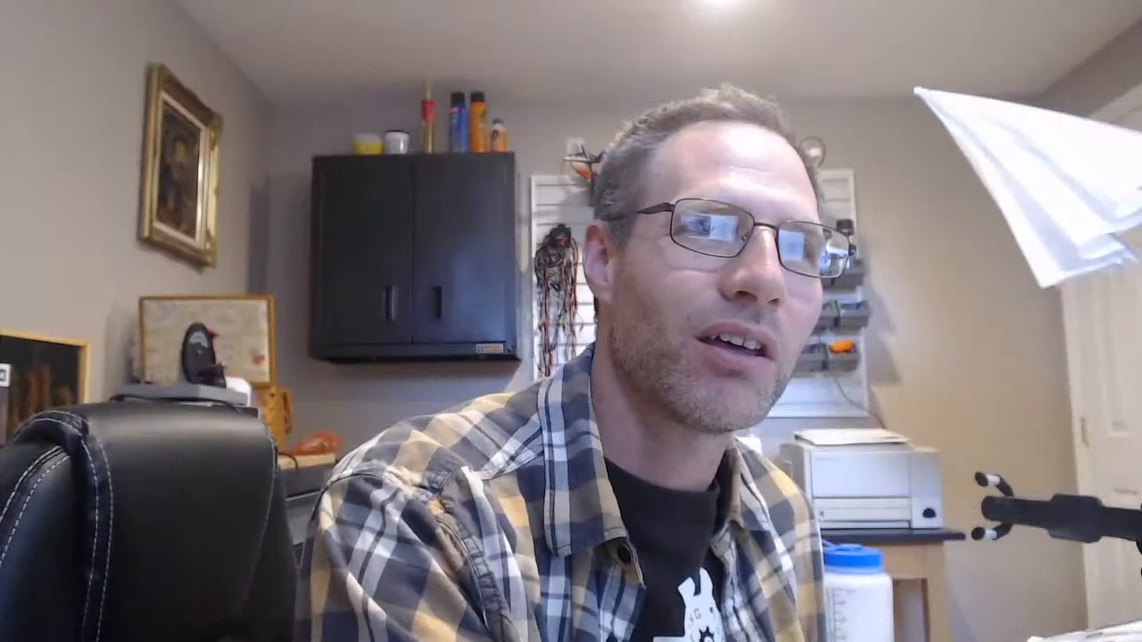
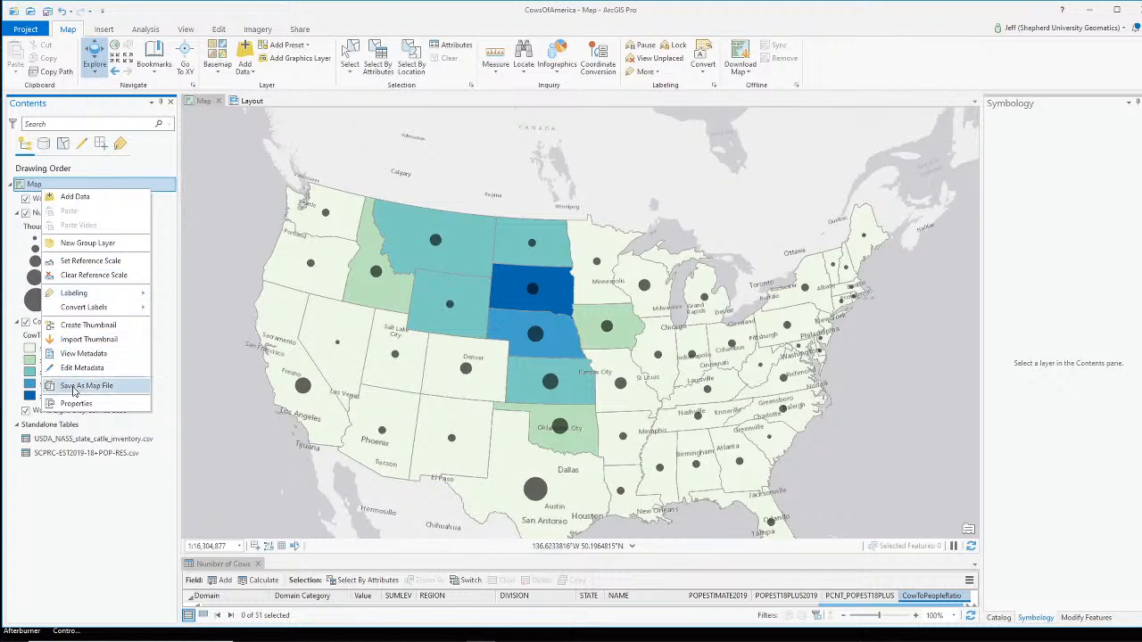
Save the project and save the map as the map file Map.mapx in the CowsOfAmerica folder.
left_click(47, 11)
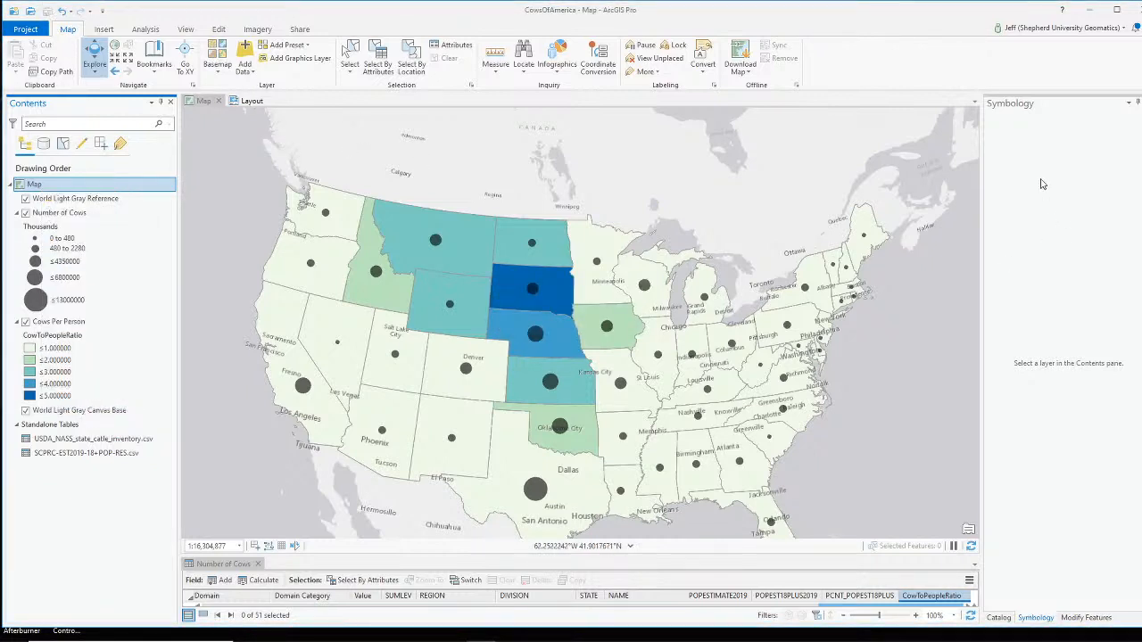
right_click(36, 185)
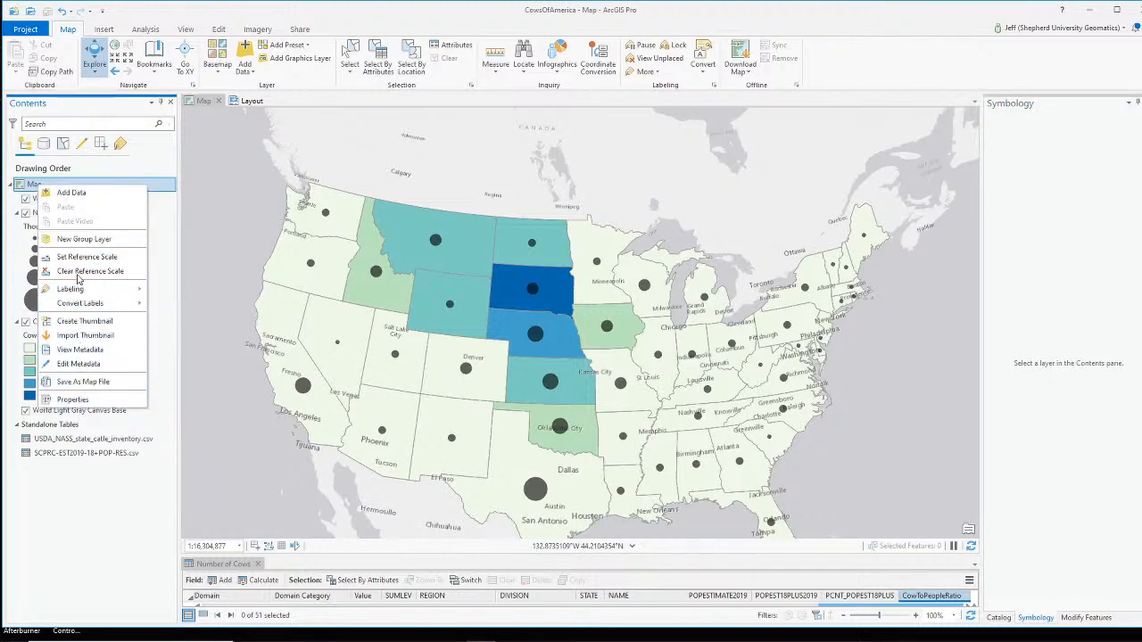
left_click(90, 453)
right_click(39, 183)
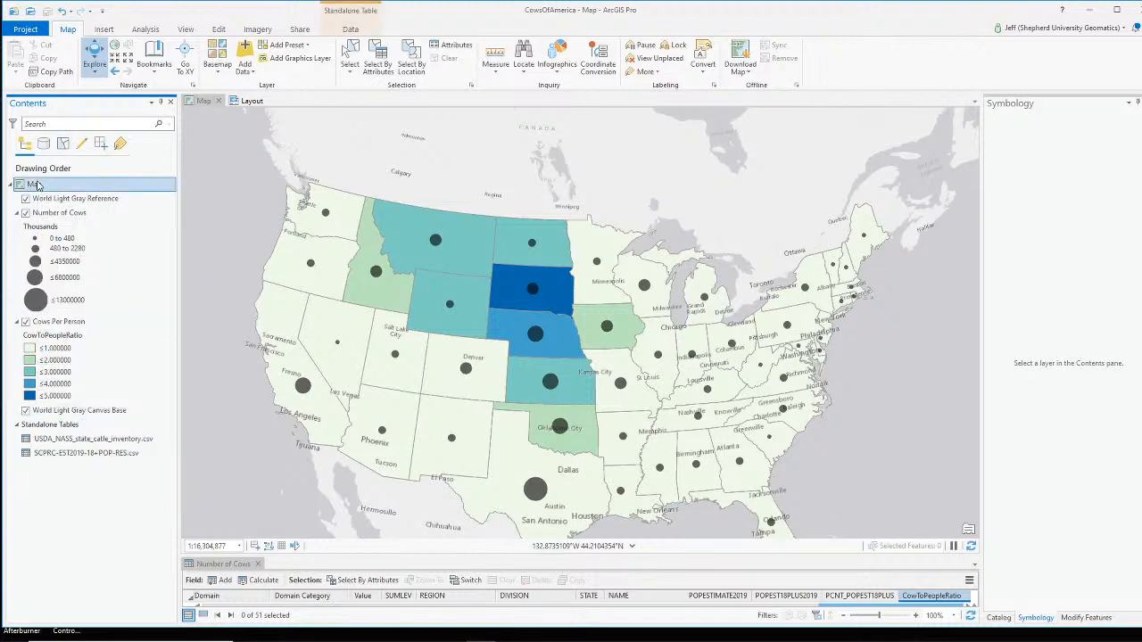
right_click(201, 104)
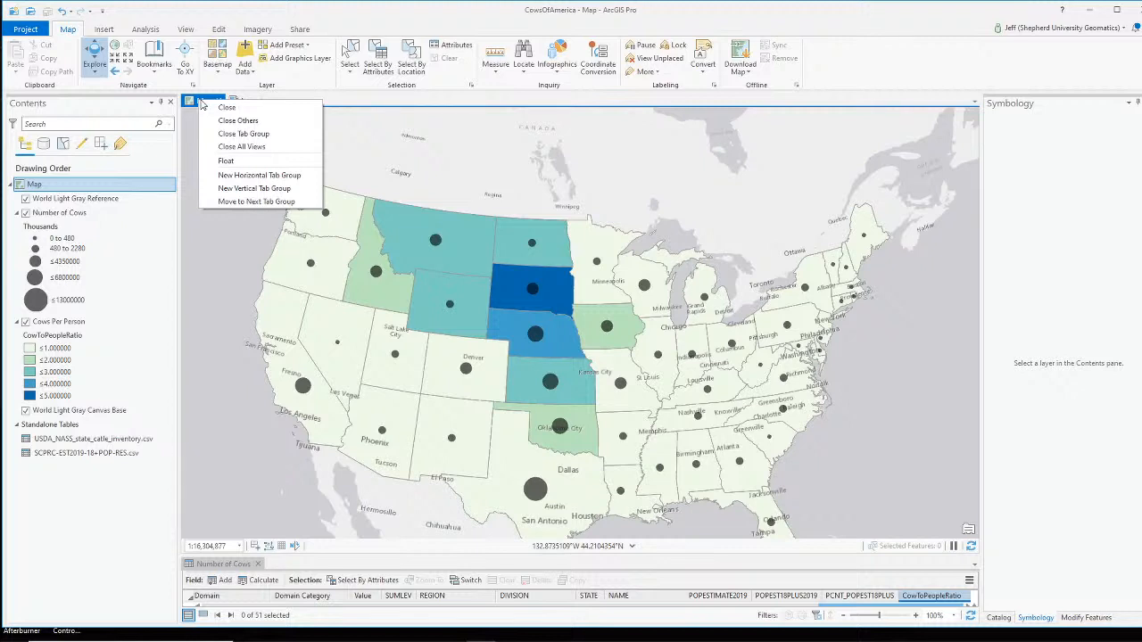
left_click(59, 528)
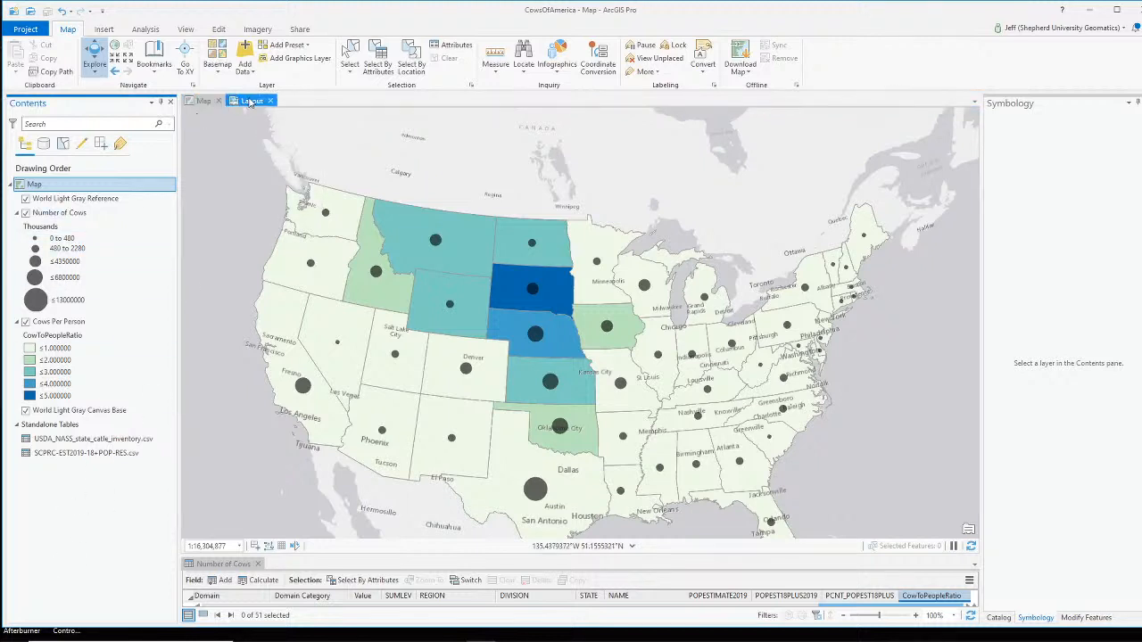
right_click(34, 188)
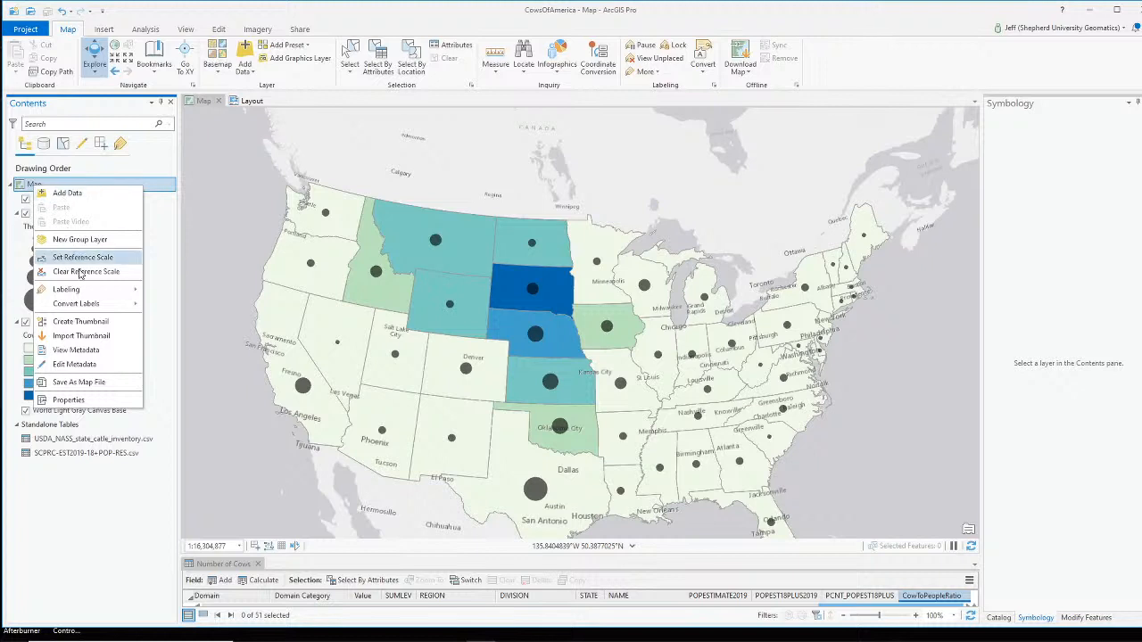
left_click(78, 382)
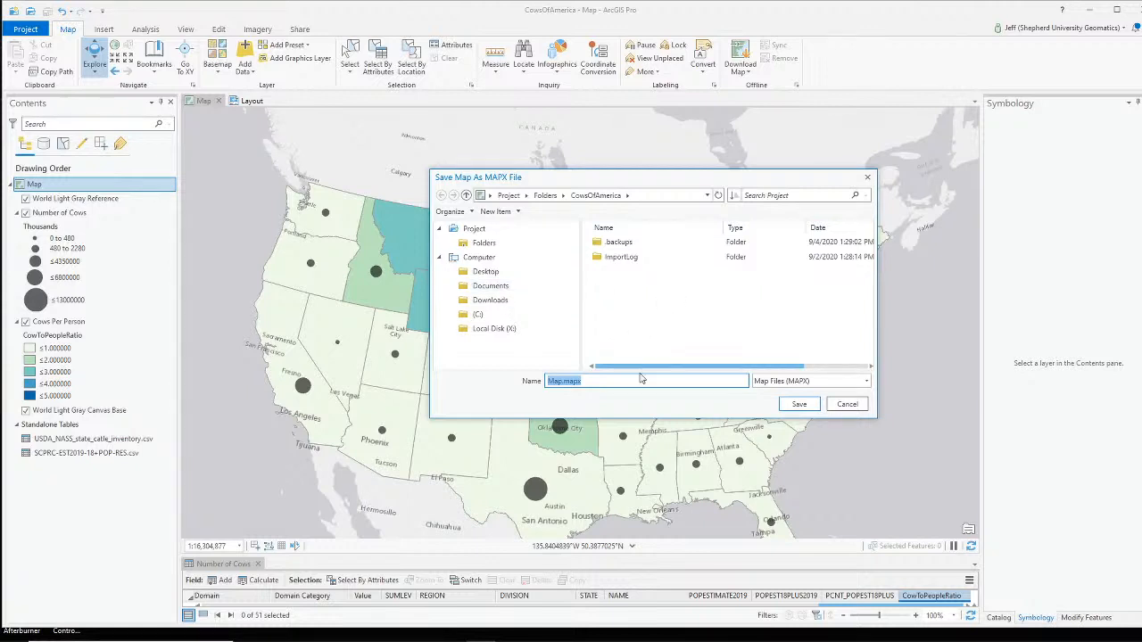
left_click(797, 403)
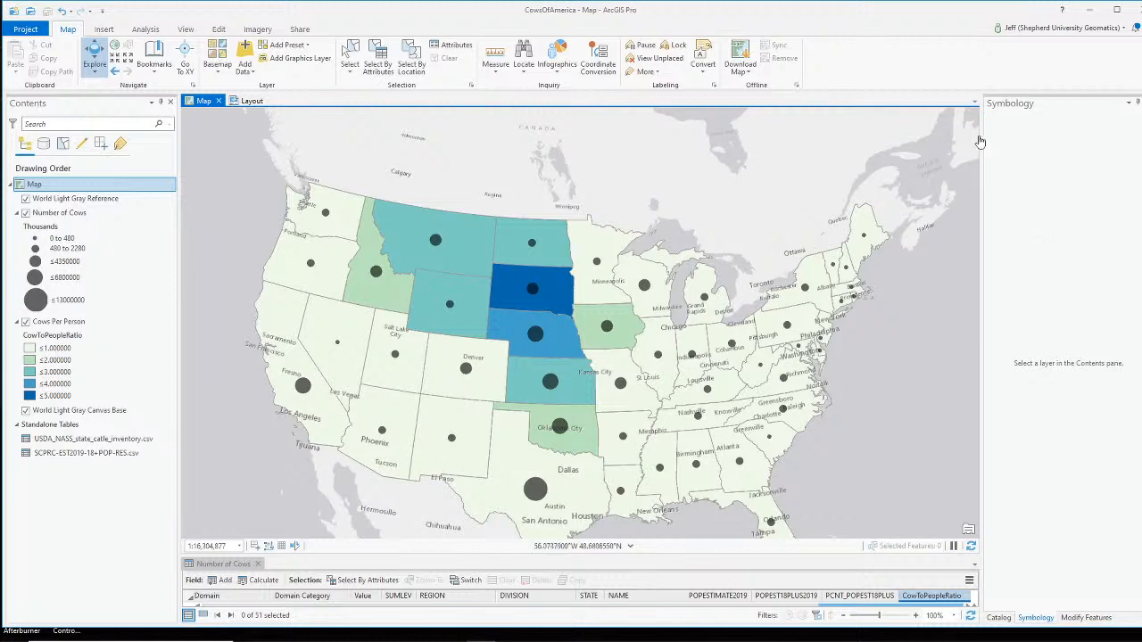
Move Map.mapx from the CowsOfAmerica folder into the Cattle_Inventory_Jan2020 folder and open it as a second map in the project.
left_click(998, 618)
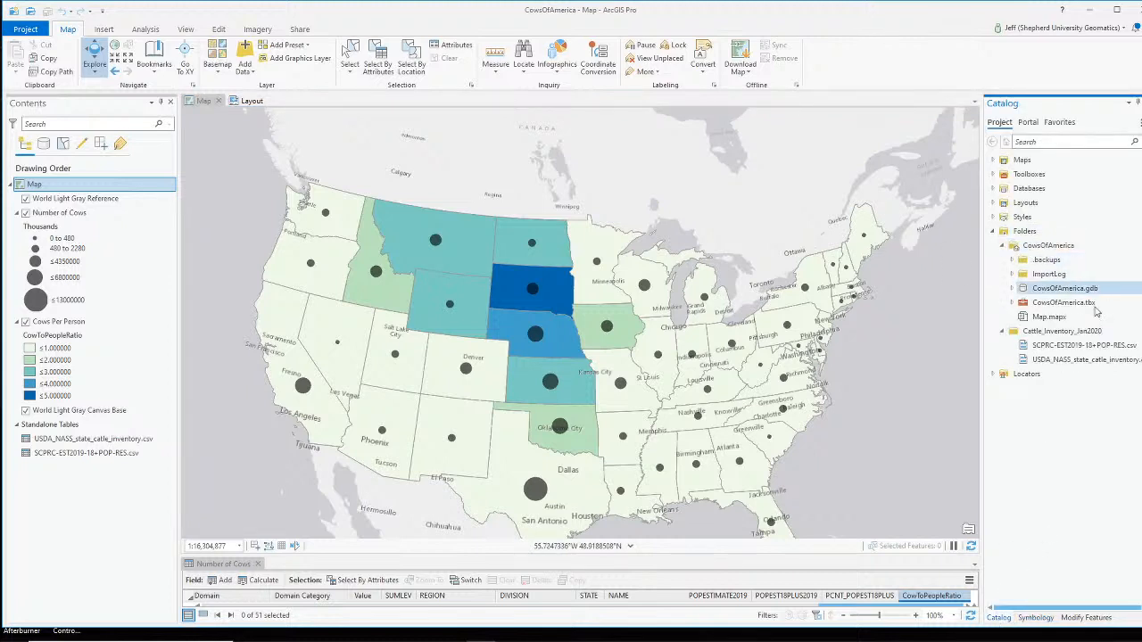
left_click_drag(1049, 317, 867, 322)
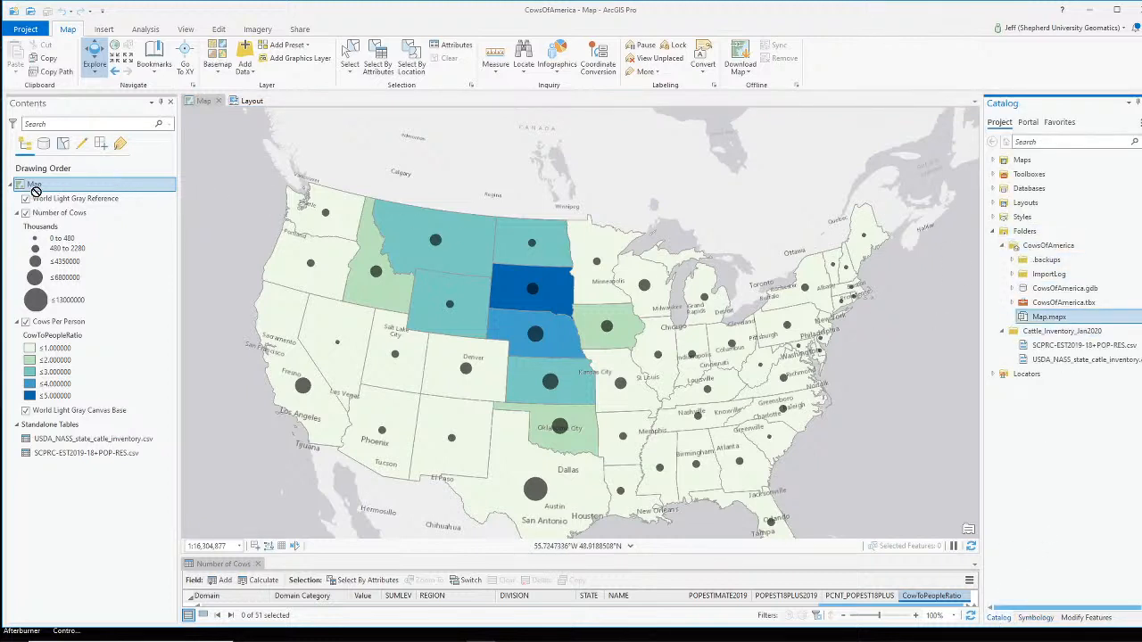
left_click_drag(974, 340, 1046, 330)
right_click(1040, 319)
left_click(1028, 426)
right_click(1048, 331)
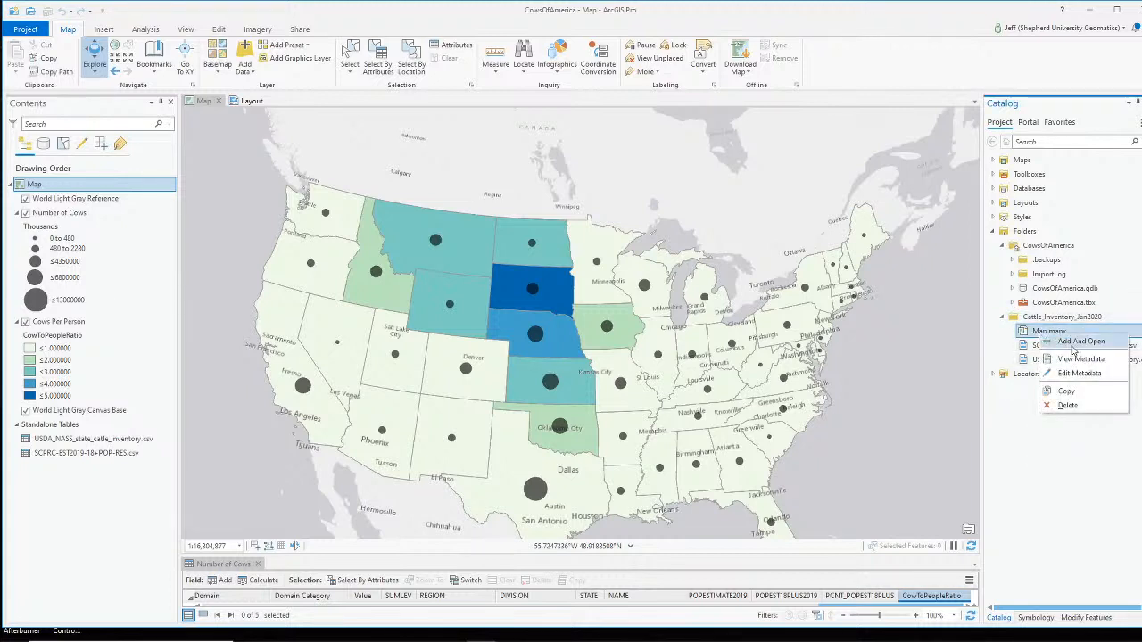
left_click(1070, 347)
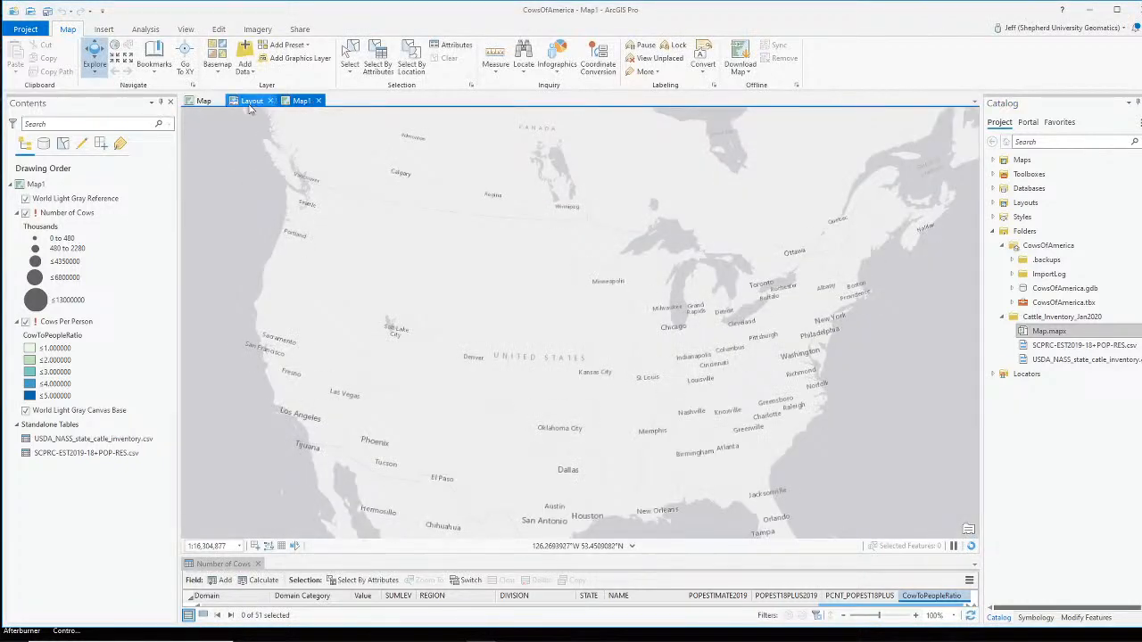
Compare the original map with Map1 and look through the available options for Map1's Number of Cows layer.
left_click(203, 101)
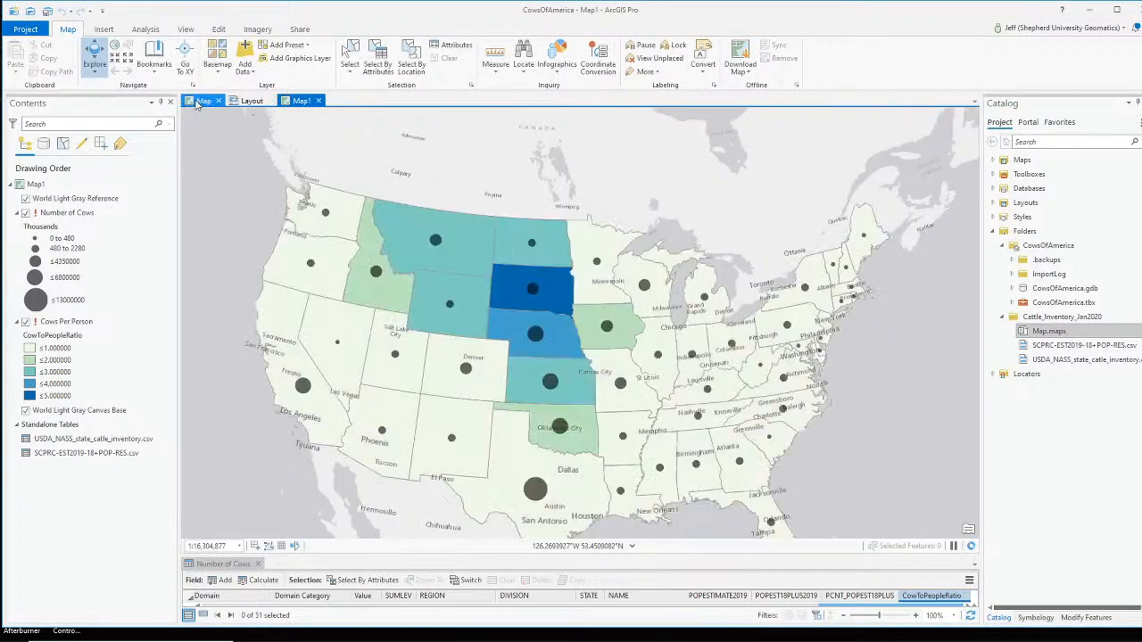
right_click(31, 185)
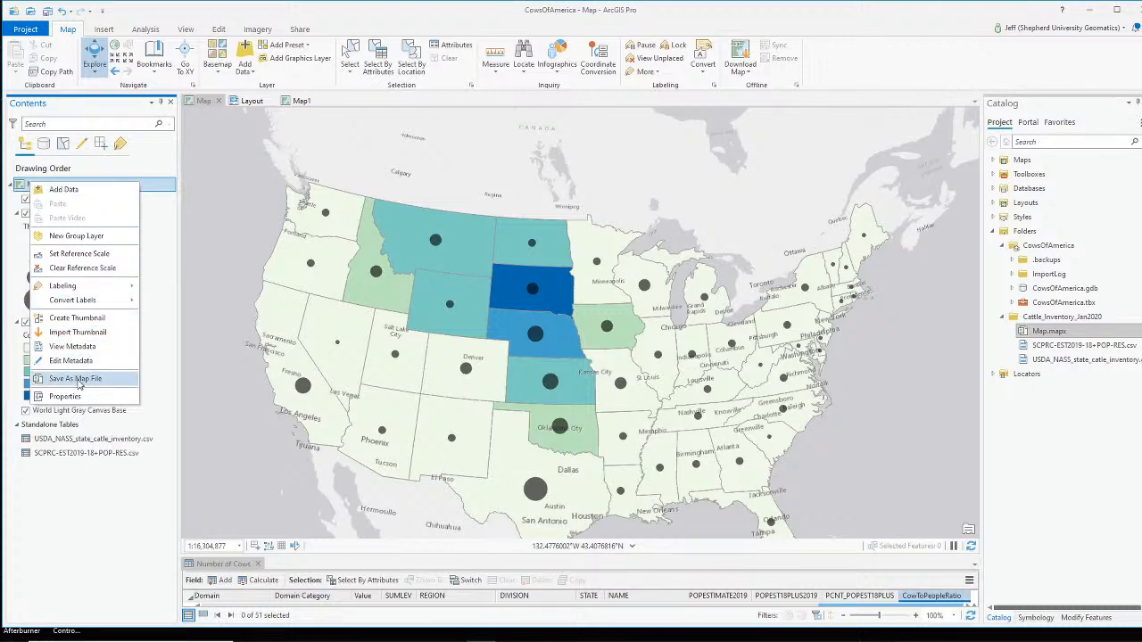
left_click(1033, 332)
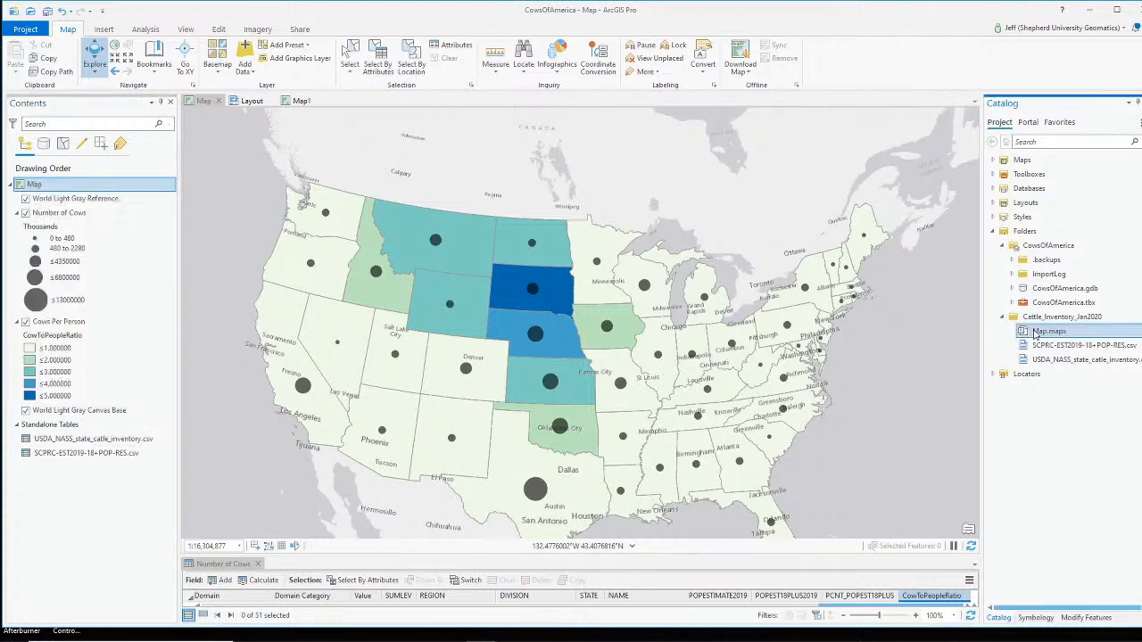
left_click(299, 101)
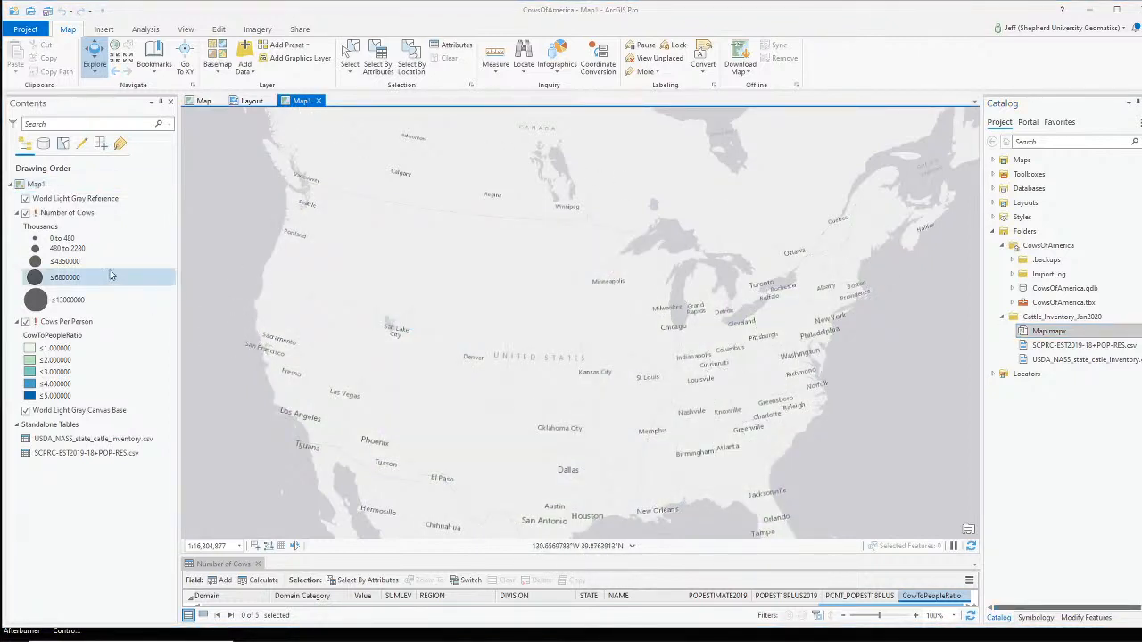
right_click(42, 215)
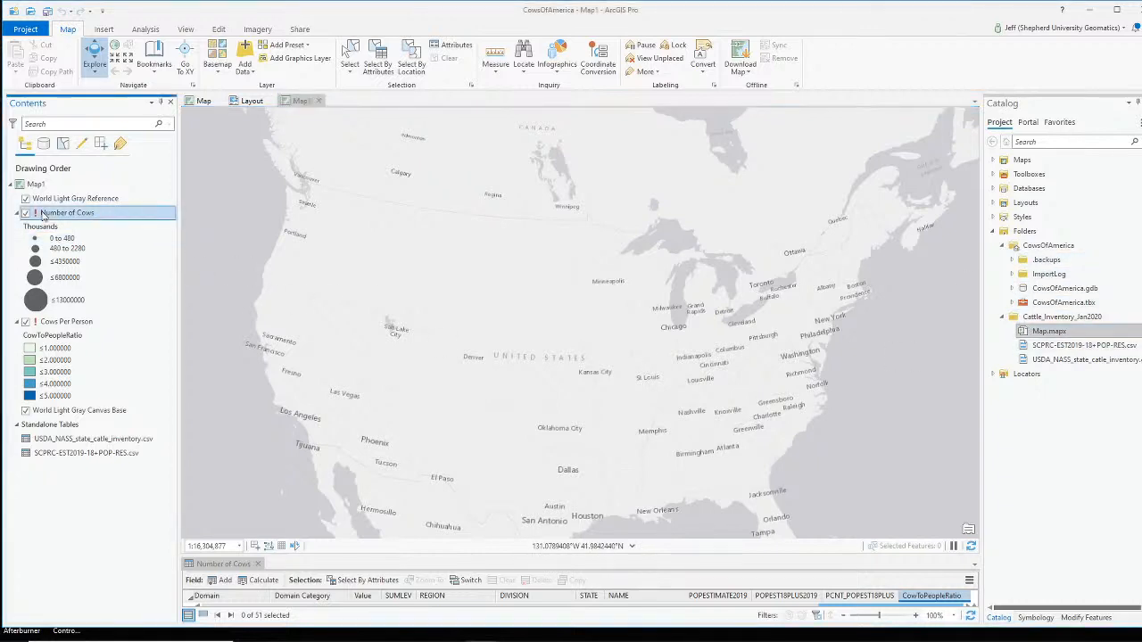
left_click(136, 212)
right_click(64, 217)
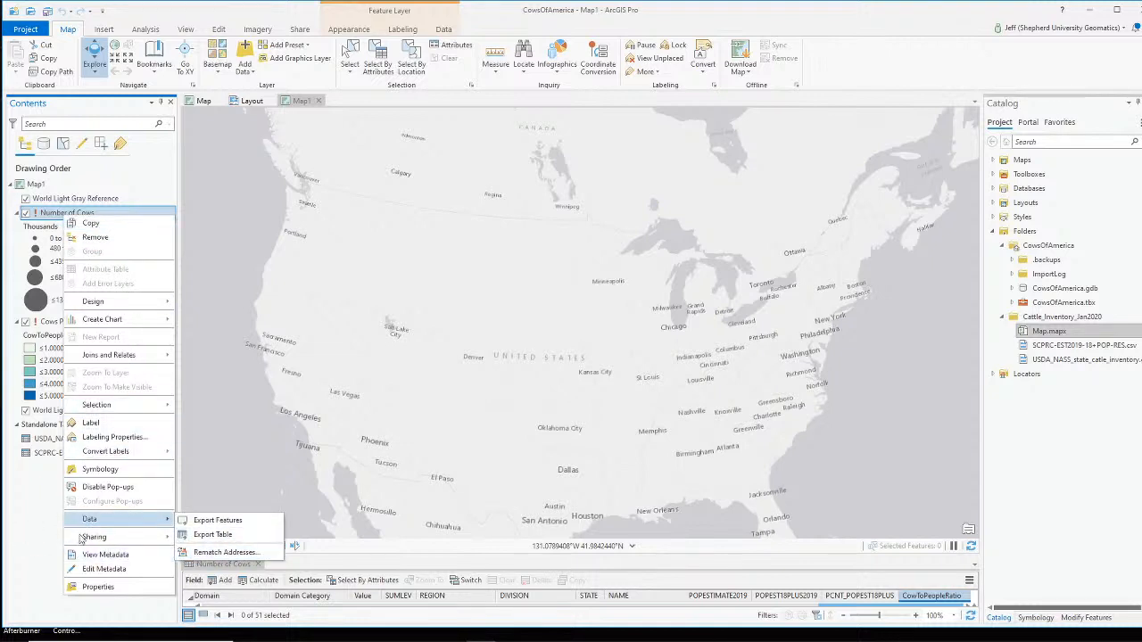
left_click(43, 535)
right_click(68, 214)
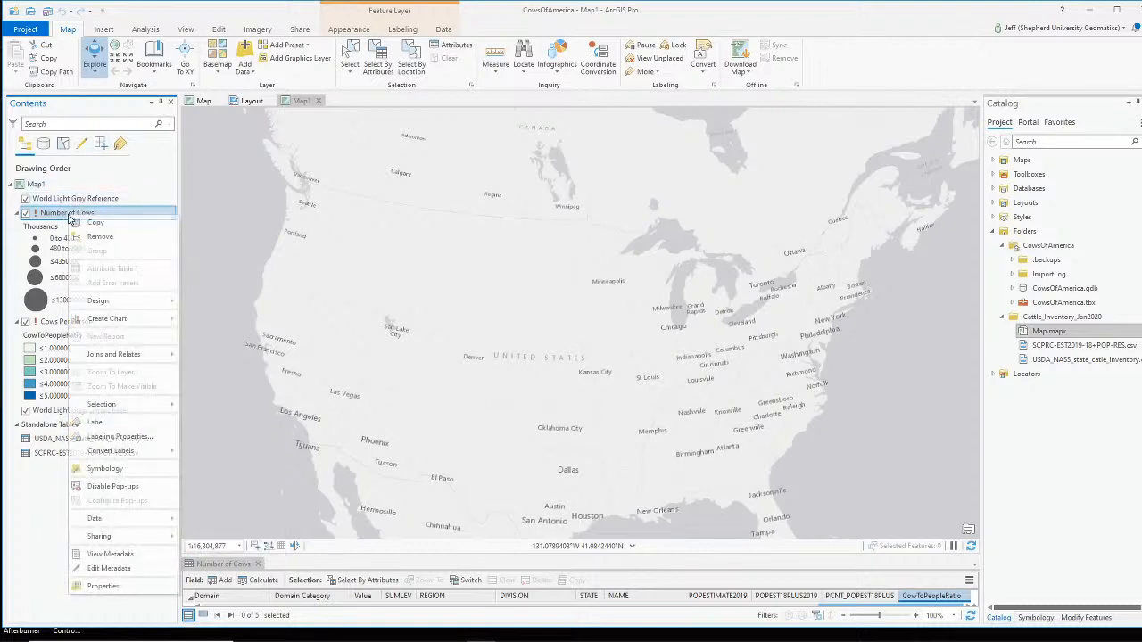
left_click(10, 536)
left_click_drag(294, 220, 470, 275)
key("alt+Tab")
scroll(706, 519, "up", 2)
left_click(673, 530)
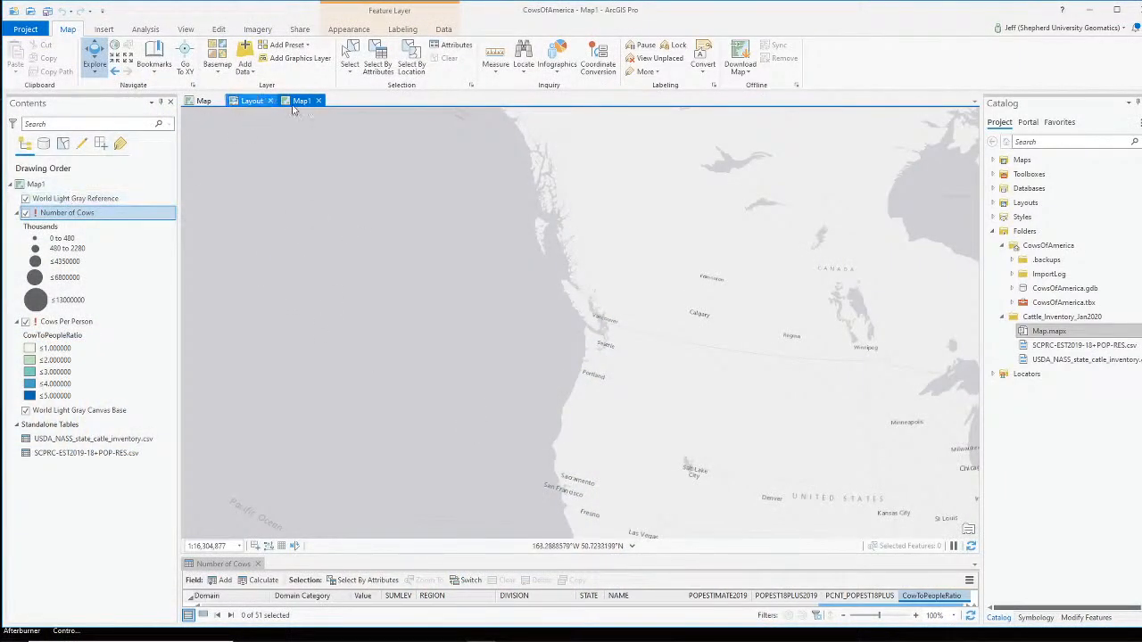
Set Map1's coordinate system to Alaska Albers Equal Area Conic and centre its view on Alaska.
right_click(39, 185)
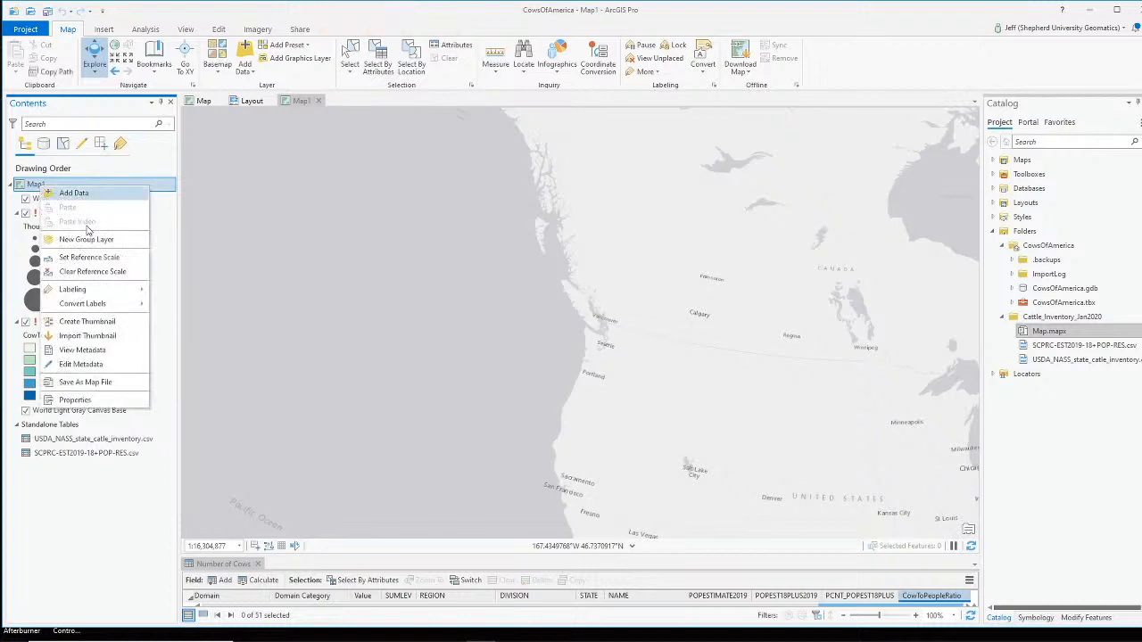
left_click(75, 400)
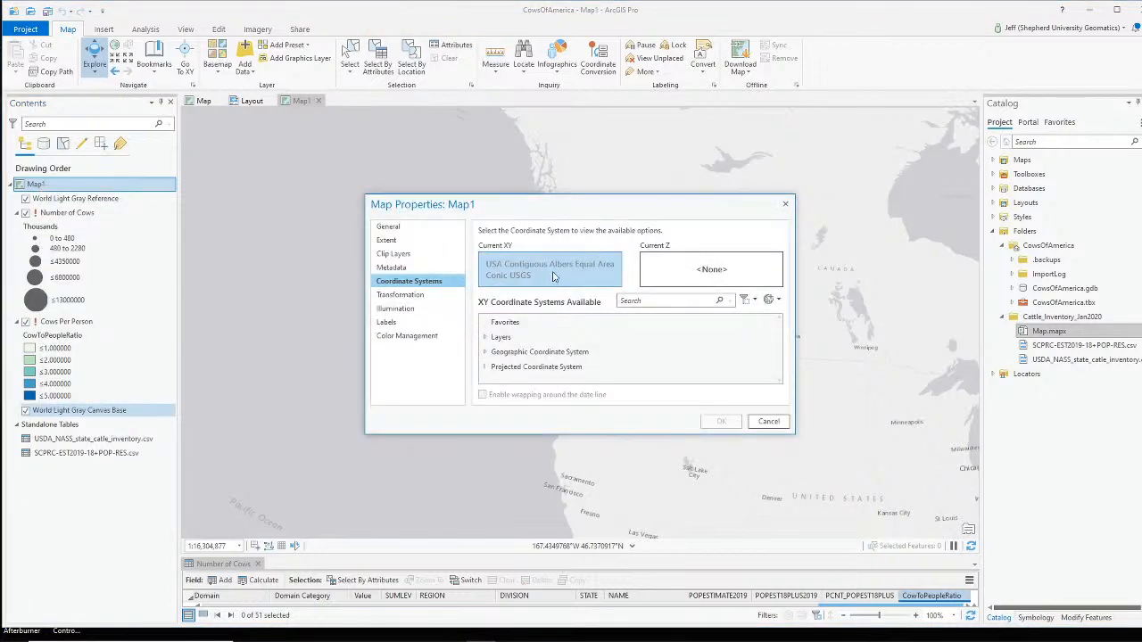
type("albers")
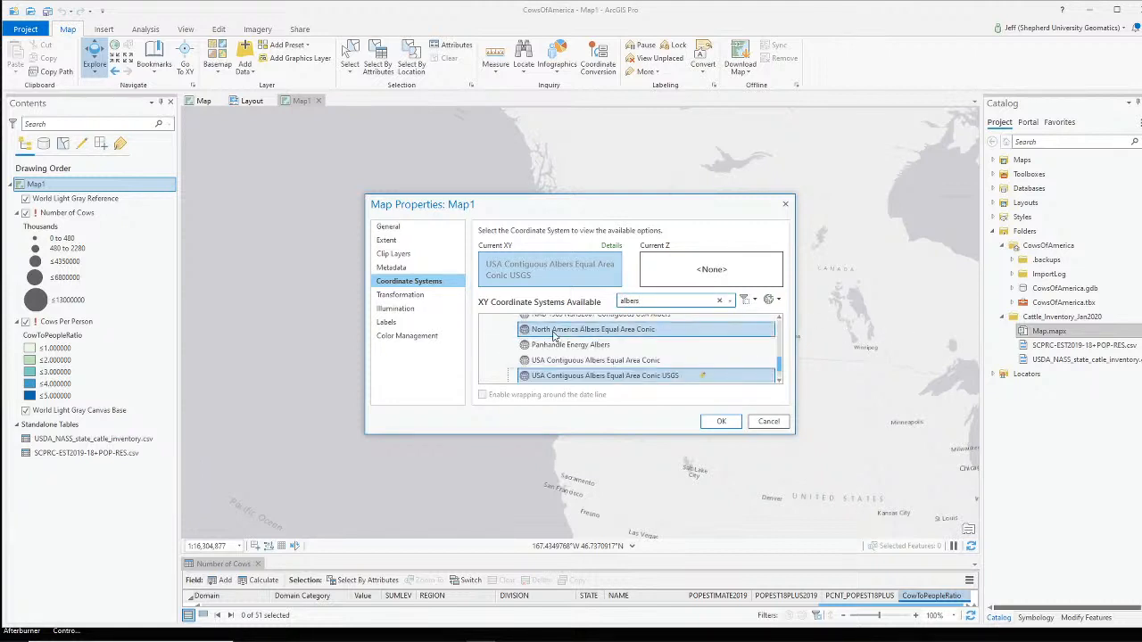
scroll(589, 352, "up", 5)
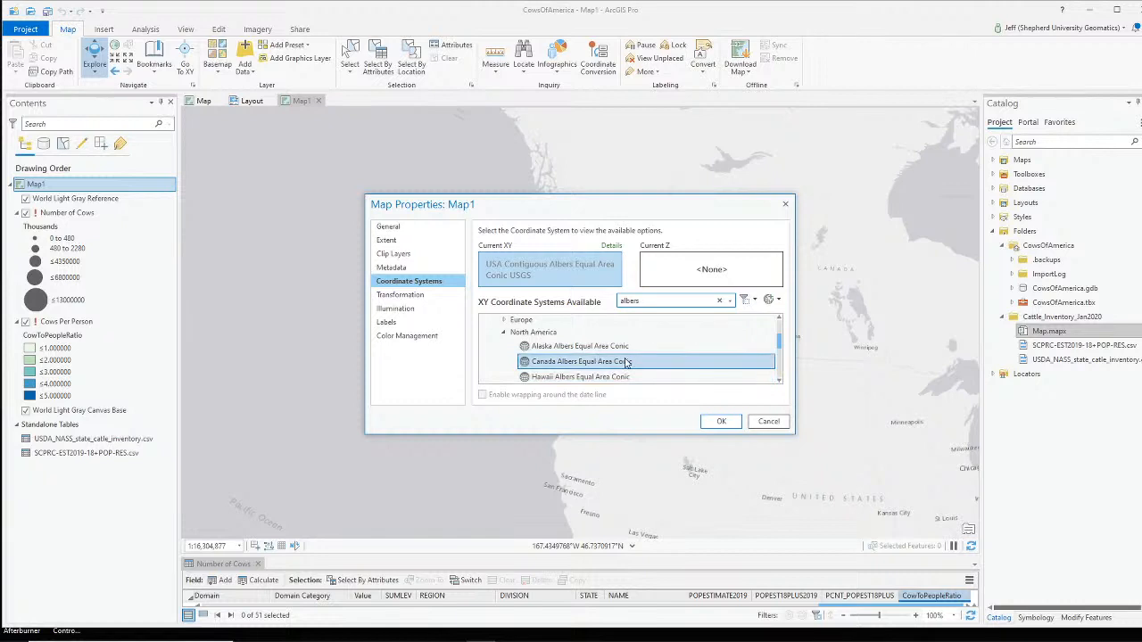
left_click(596, 346)
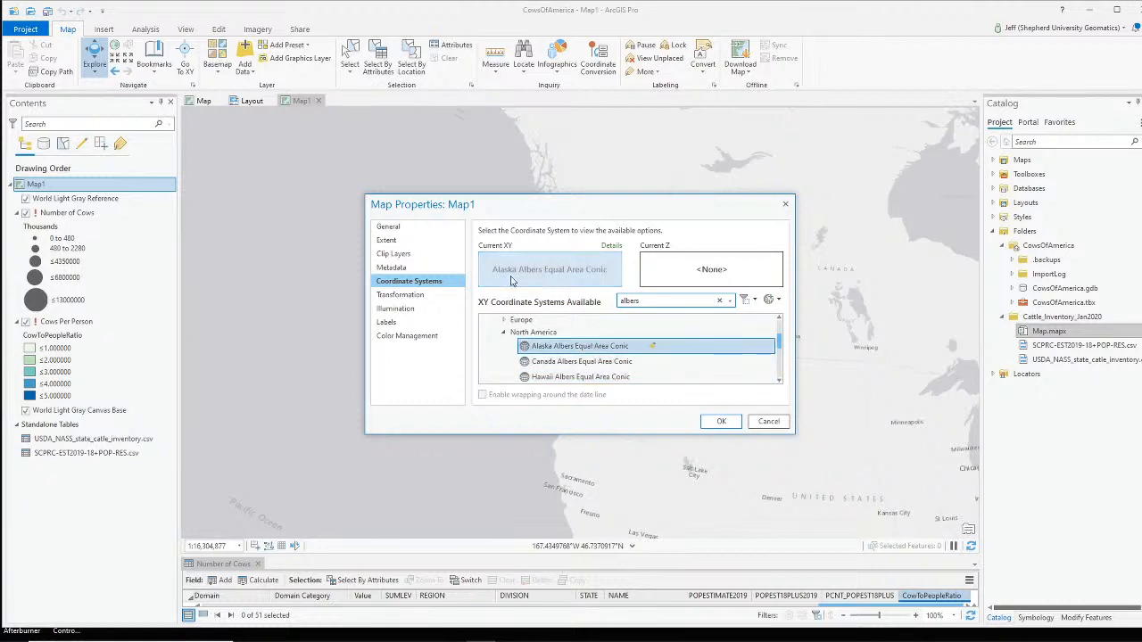
left_click(721, 421)
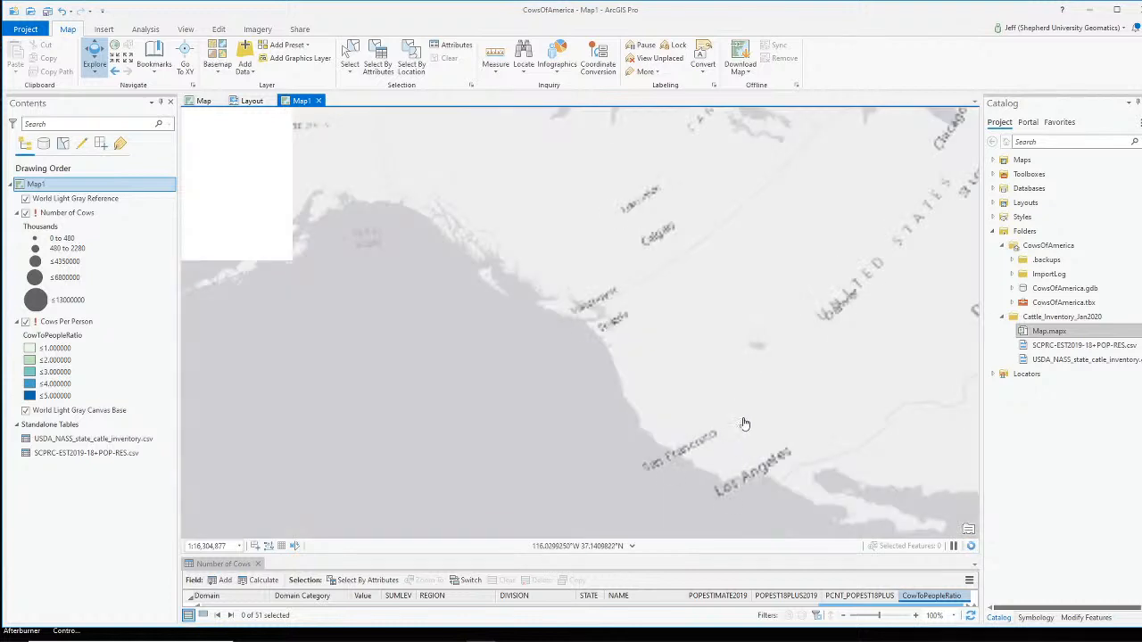
left_click_drag(484, 280, 700, 453)
left_click_drag(548, 321, 594, 318)
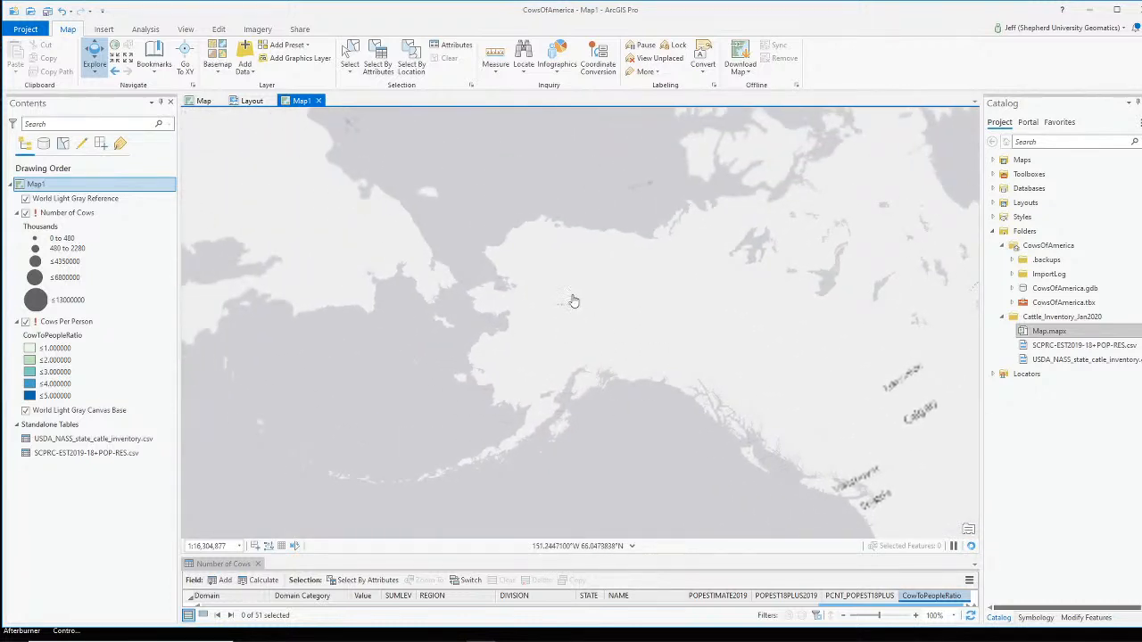
scroll(585, 291, "up", 2)
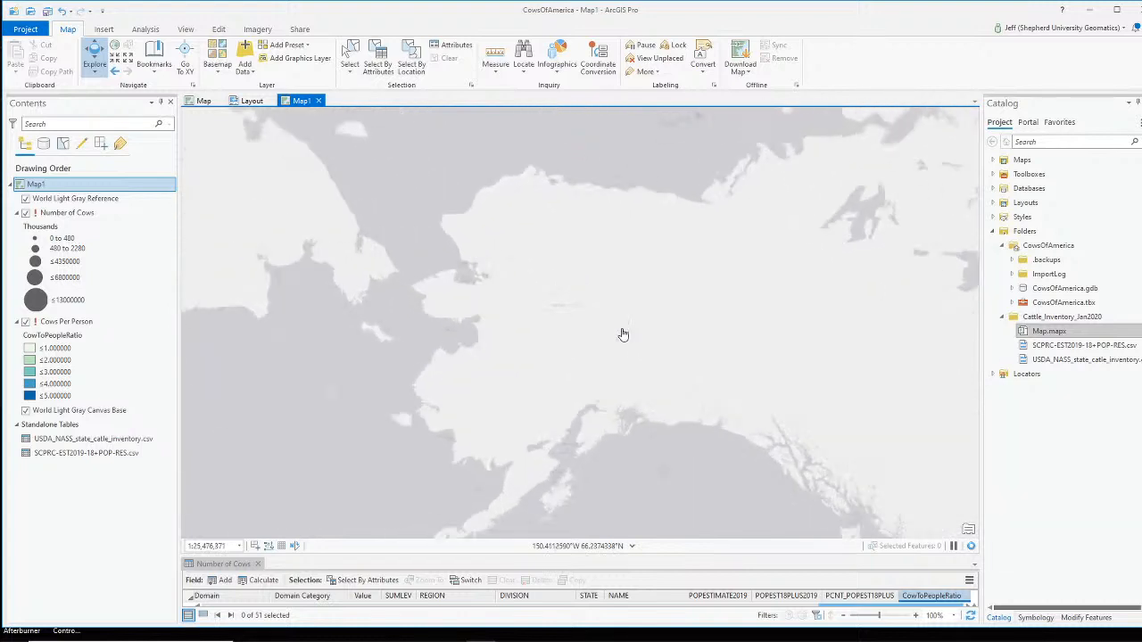
left_click_drag(565, 319, 573, 275)
scroll(573, 275, "down", 2)
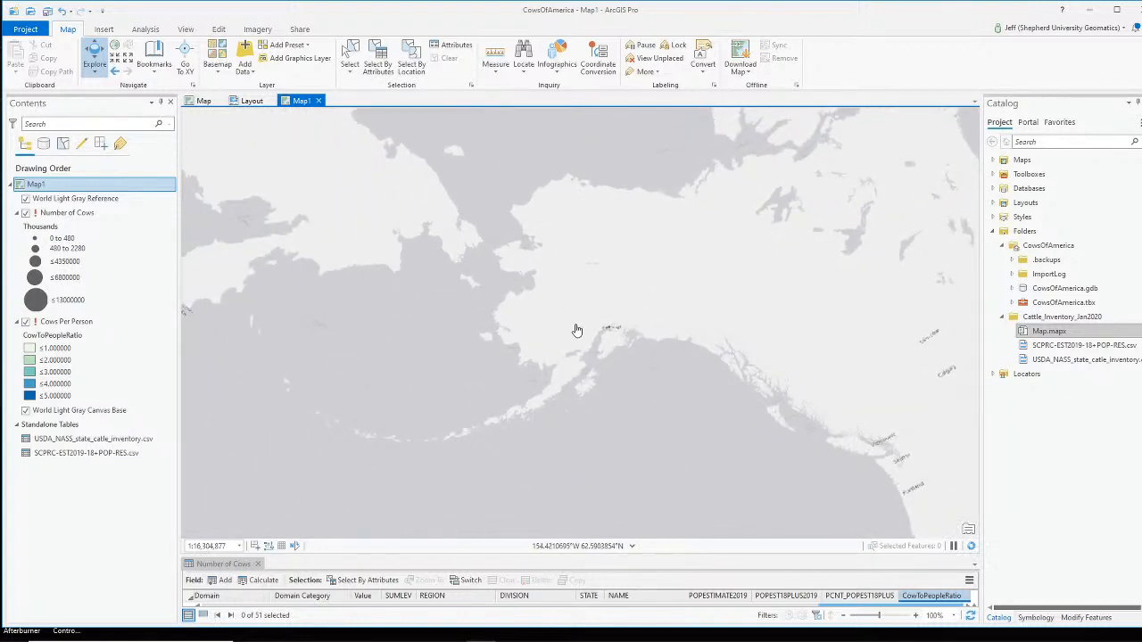
left_click(758, 640)
scroll(664, 521, "up", 2)
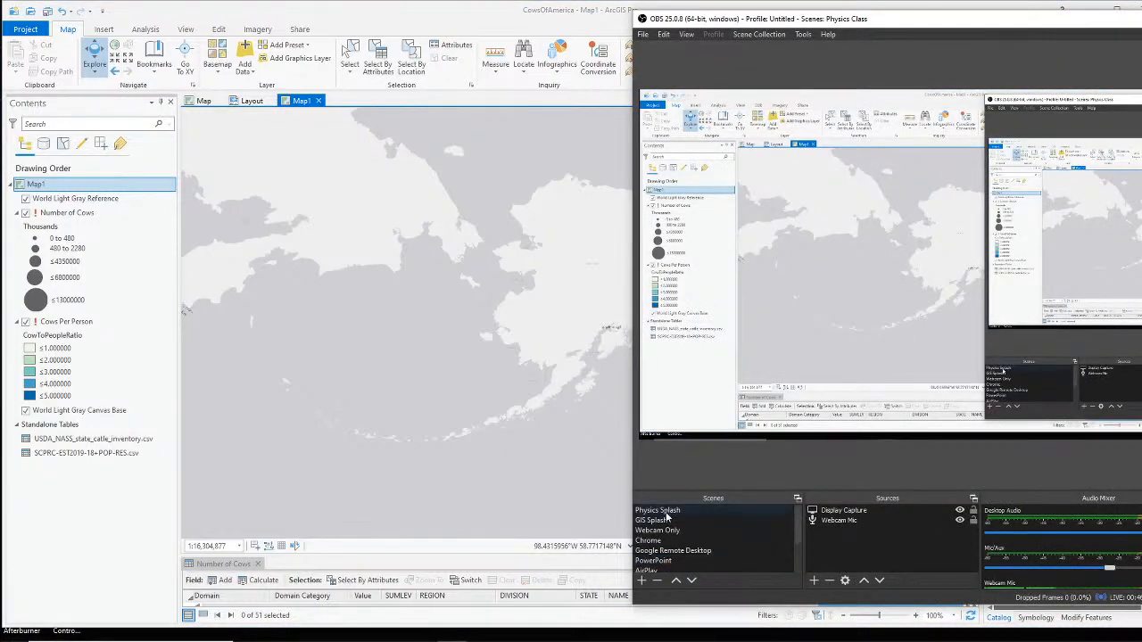
left_click(663, 531)
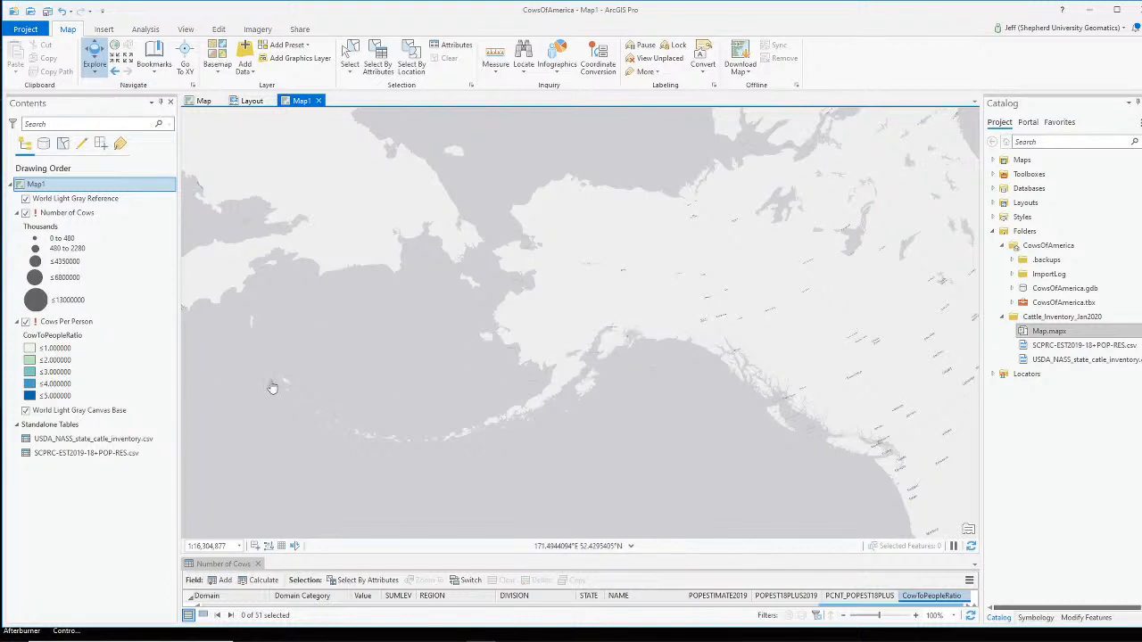
Insert a small map frame of Map1 at its 1:16,304,877 extent on the layout, below the main map frame and left of the legend.
left_click(250, 101)
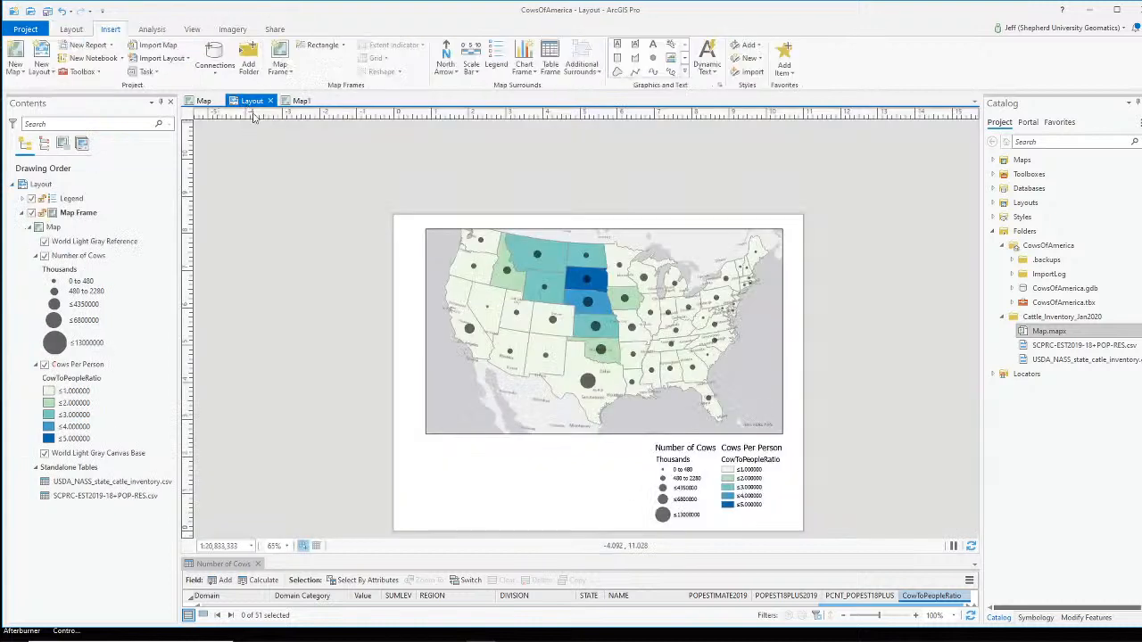
left_click(284, 71)
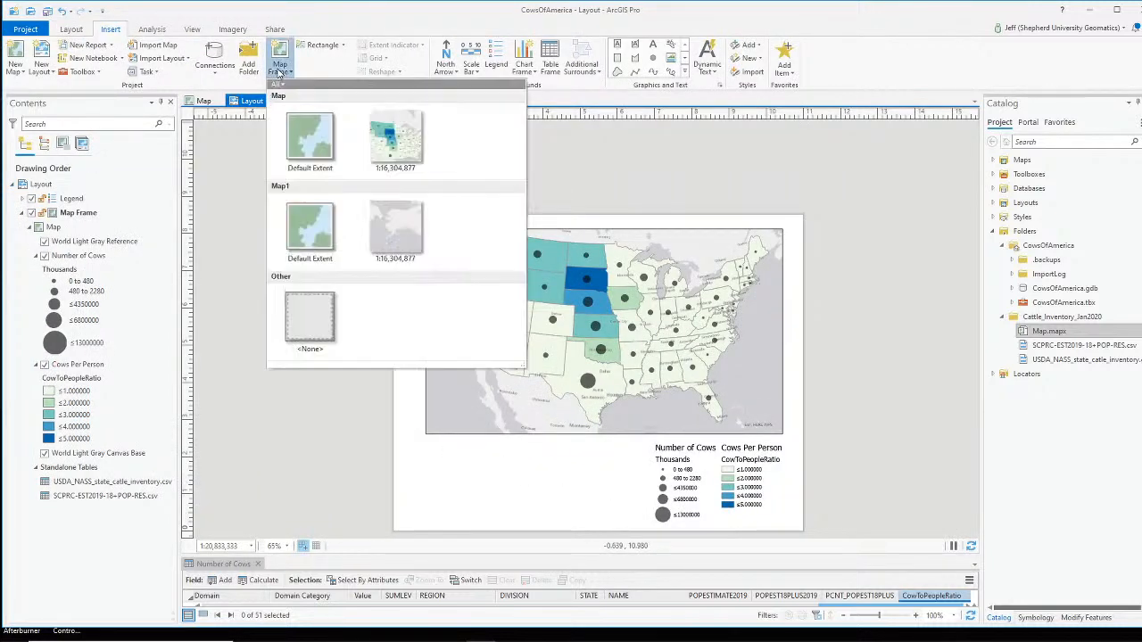
left_click(397, 230)
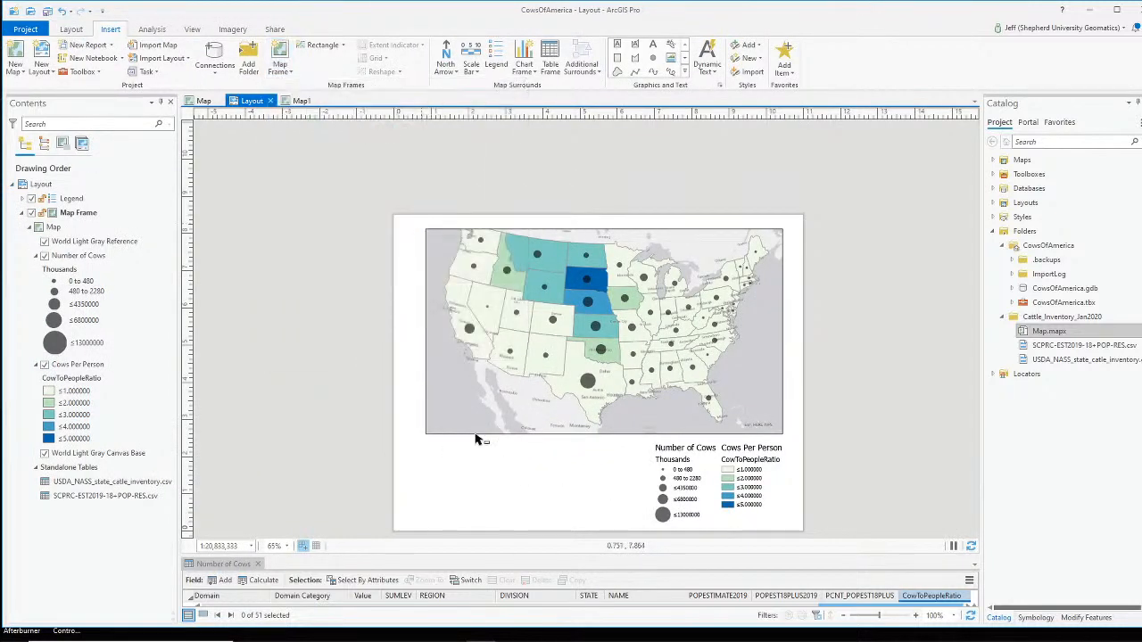
mouse_move(465, 483)
left_mouse_down()
mouse_move(557, 530)
mouse_move(552, 523)
left_mouse_up()
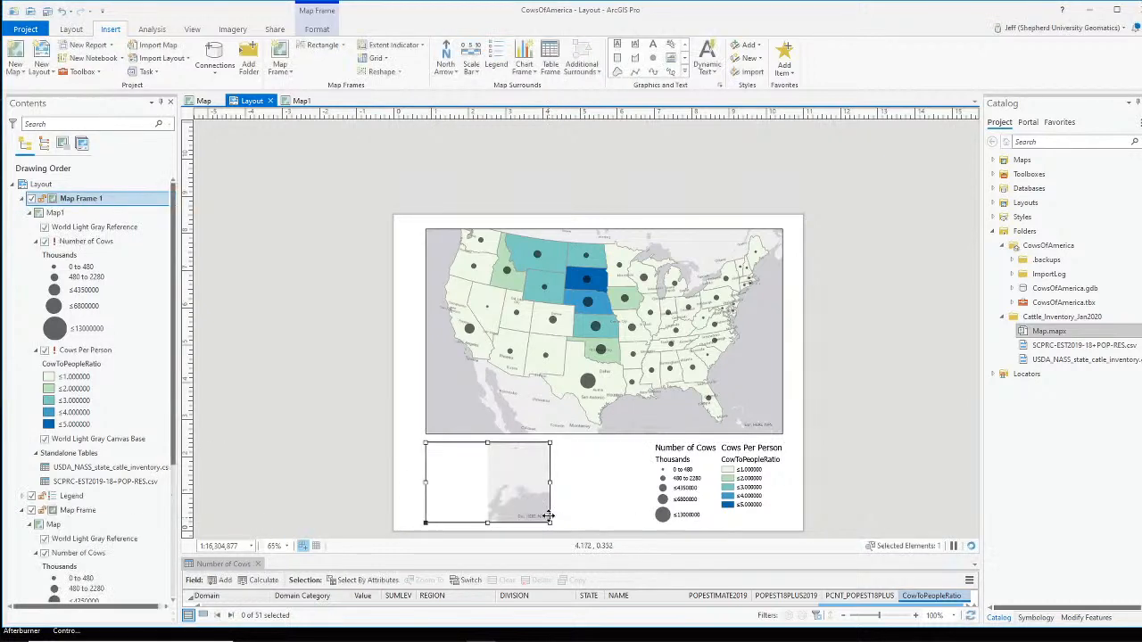
Activate the new inset map frame and adjust its extent to fit Alaska at a scale of about 1:39,800,000.
right_click(488, 477)
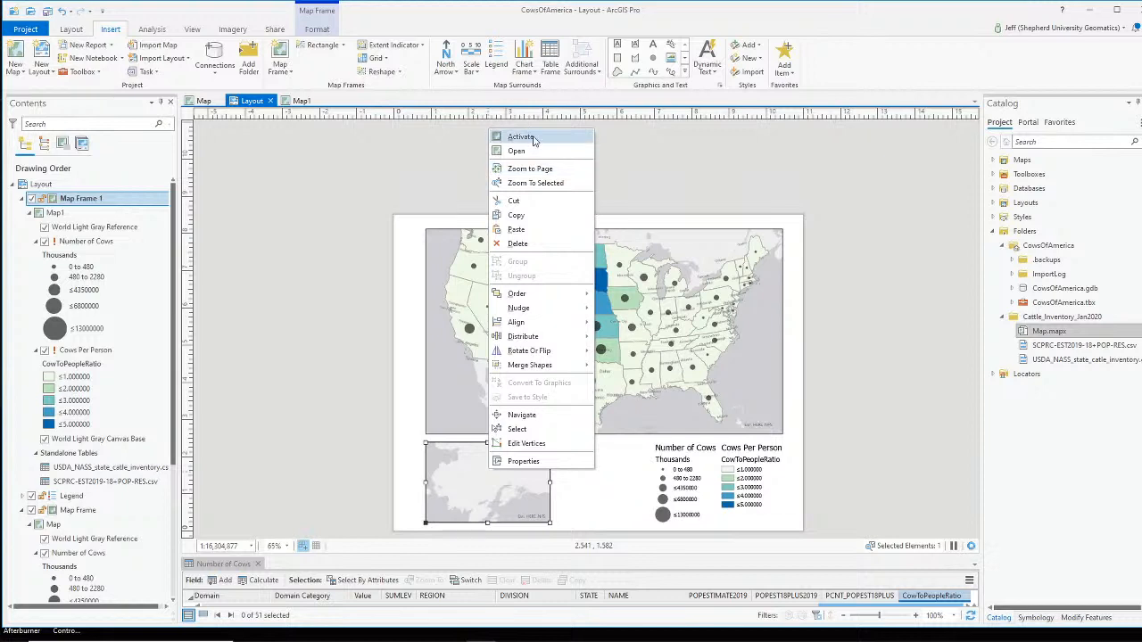
left_click(535, 139)
scroll(492, 482, "down", 4)
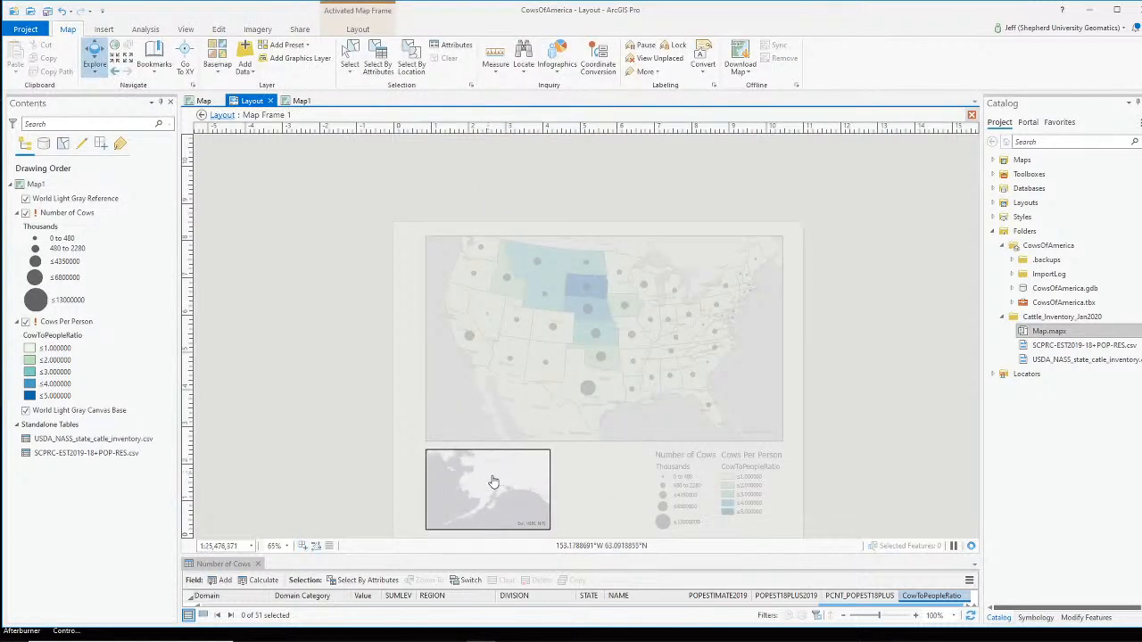
scroll(493, 480, "up", 2)
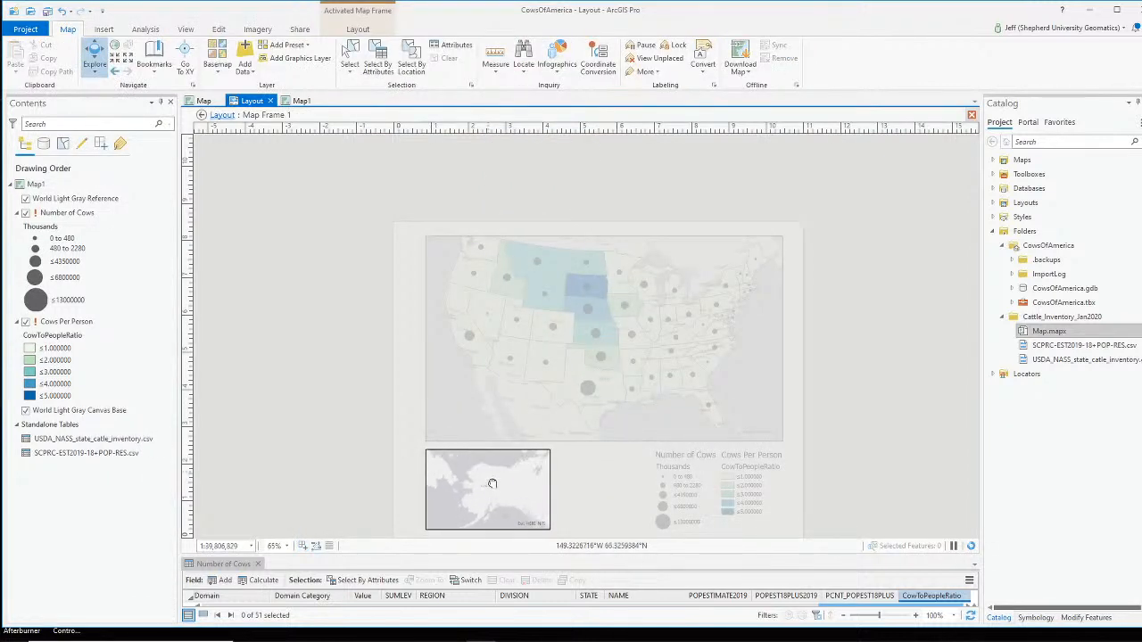
left_click_drag(521, 474, 511, 476)
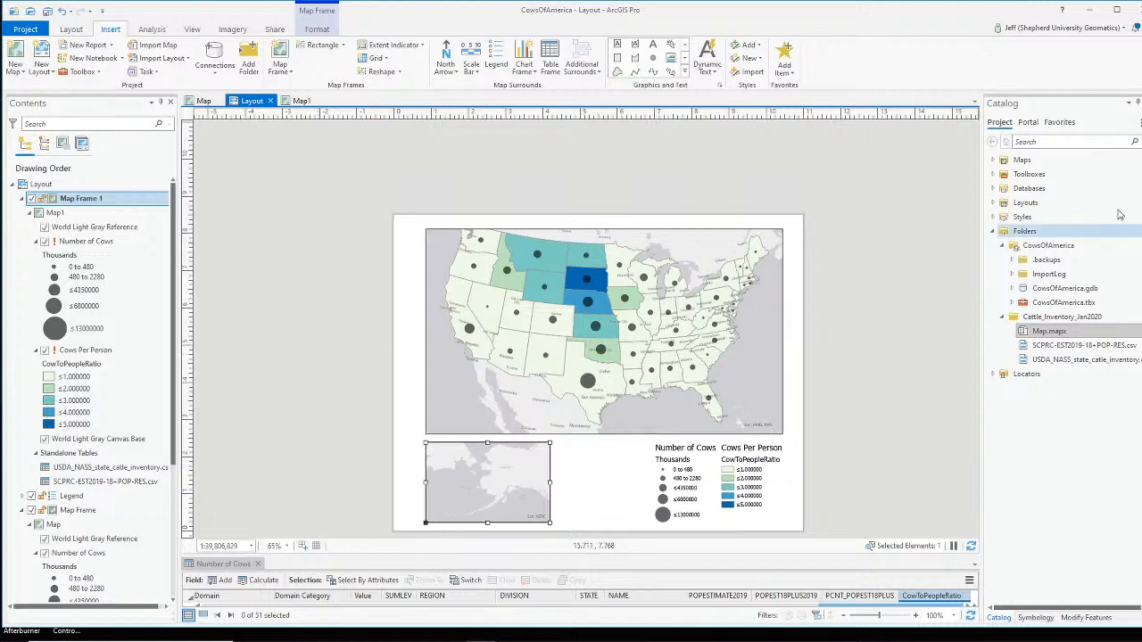
key("alt+Tab")
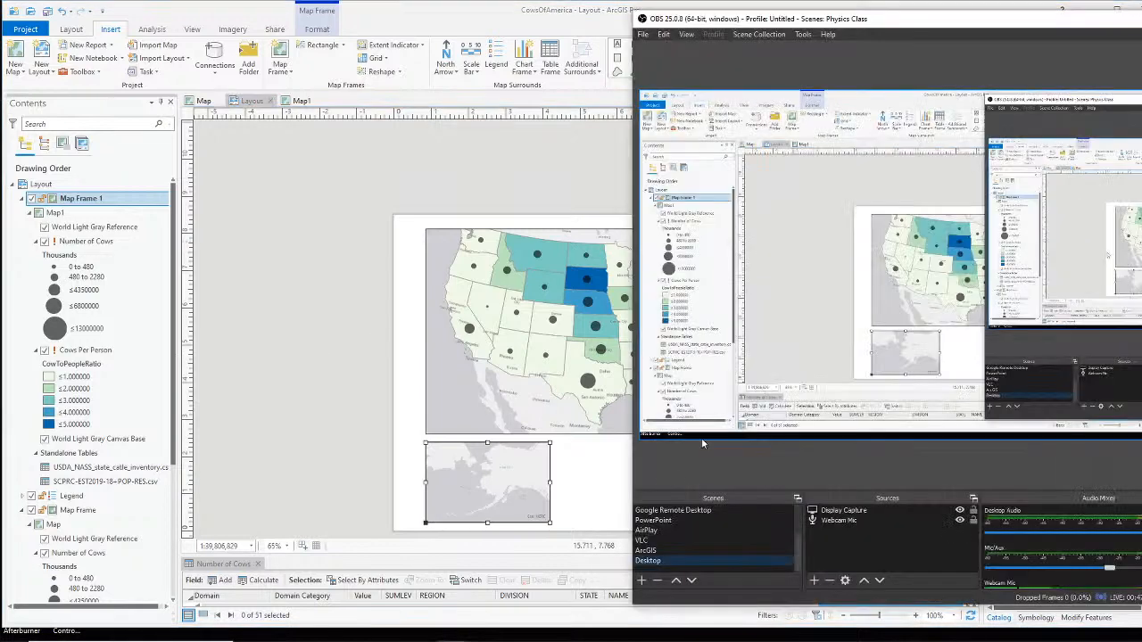
scroll(691, 521, "up", 2)
left_click(684, 529)
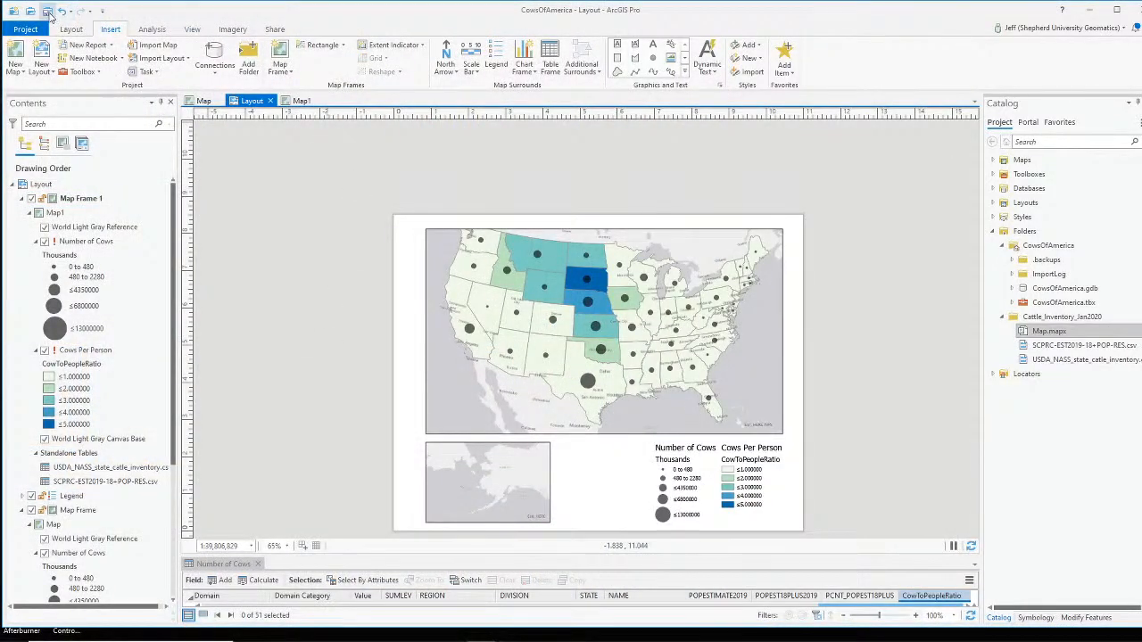
Save the project and export the layout in PDF format as Layout.pdf in the CowsOfAmerica project folder.
left_click(47, 12)
left_click(275, 29)
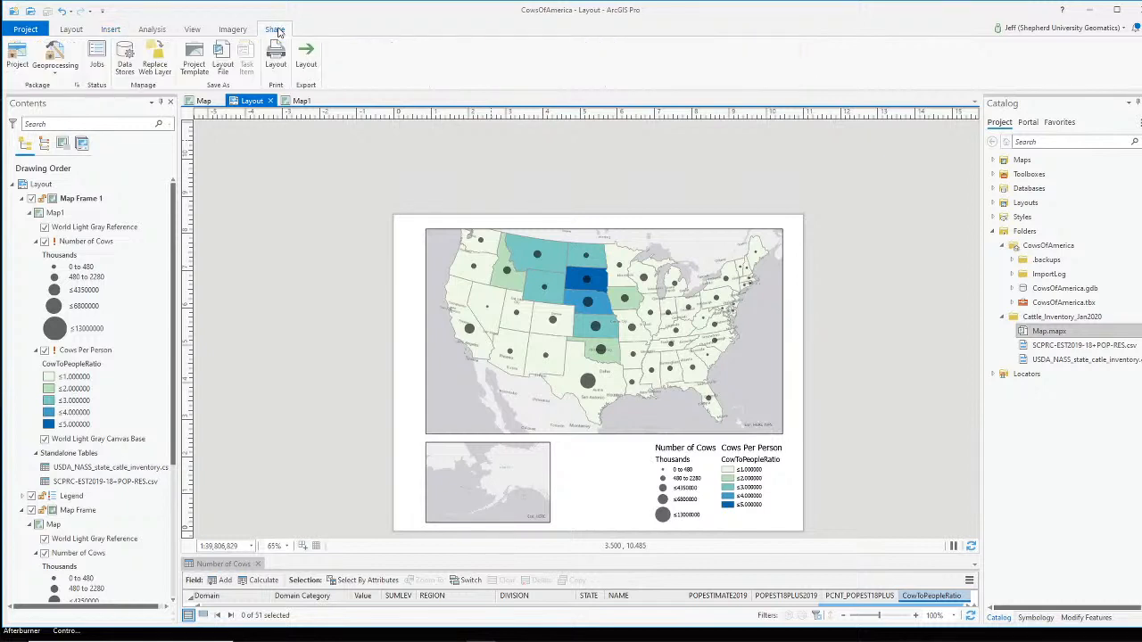
left_click(307, 60)
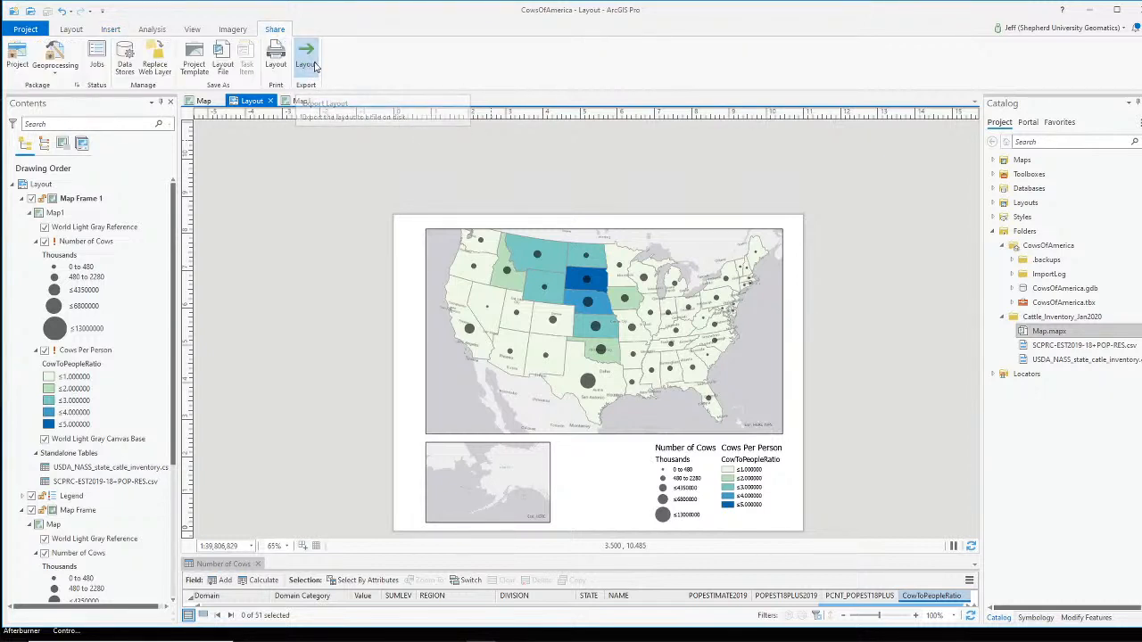
left_click(1034, 197)
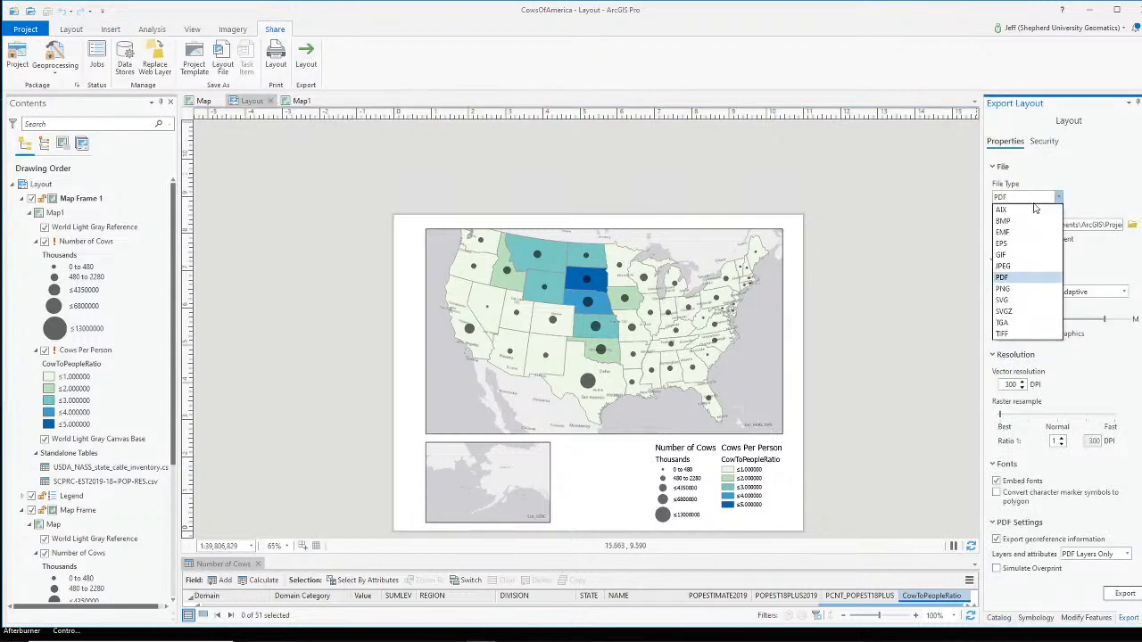
left_click(1022, 277)
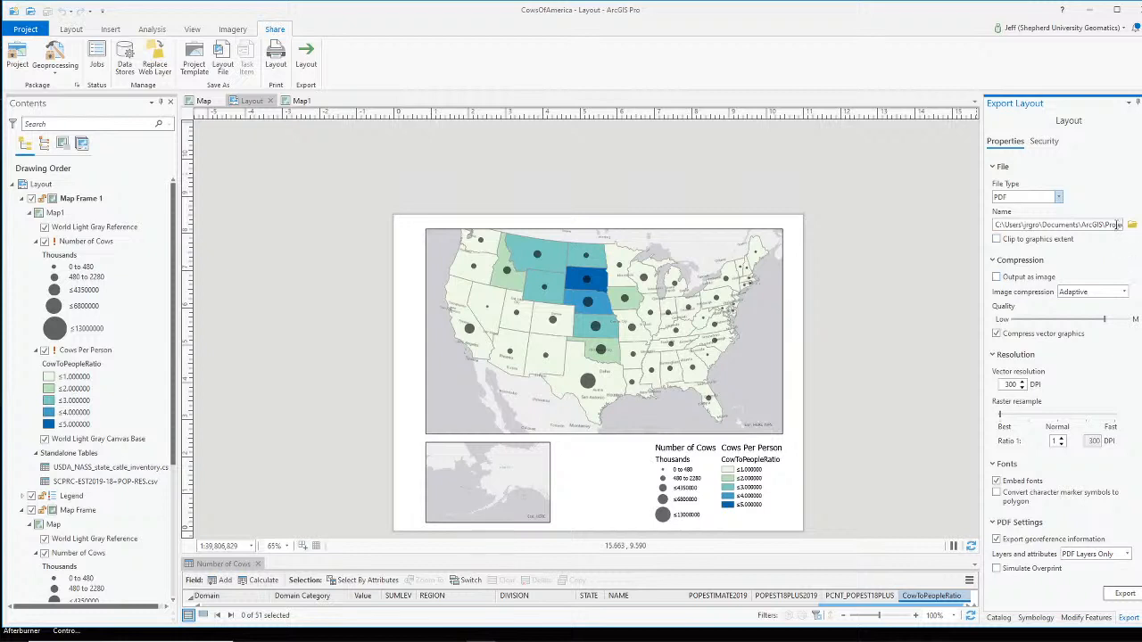
left_click_drag(1115, 225, 1139, 226)
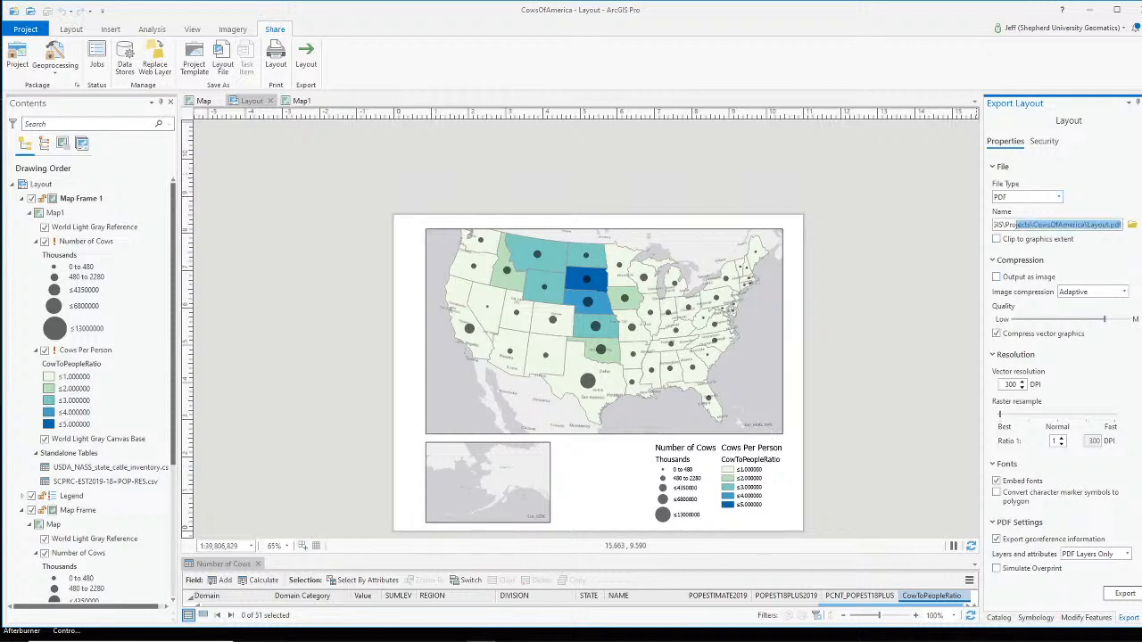
left_click(1123, 593)
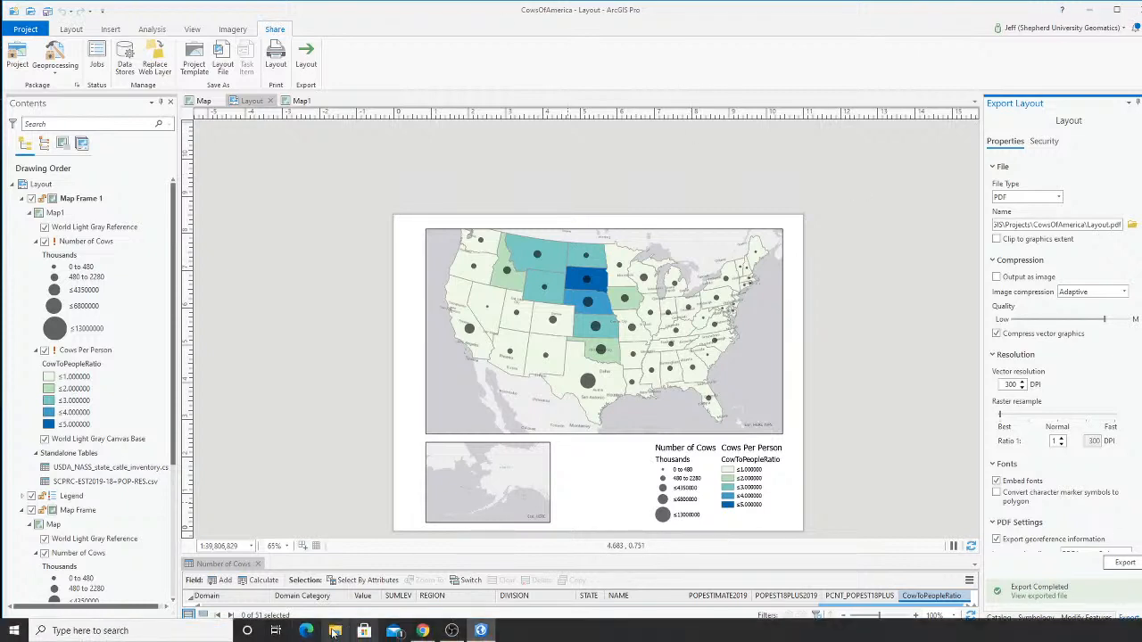
Switch to File Explorer and look for the exported PDF on the C: drive and in its EsriPress folder.
left_click(337, 631)
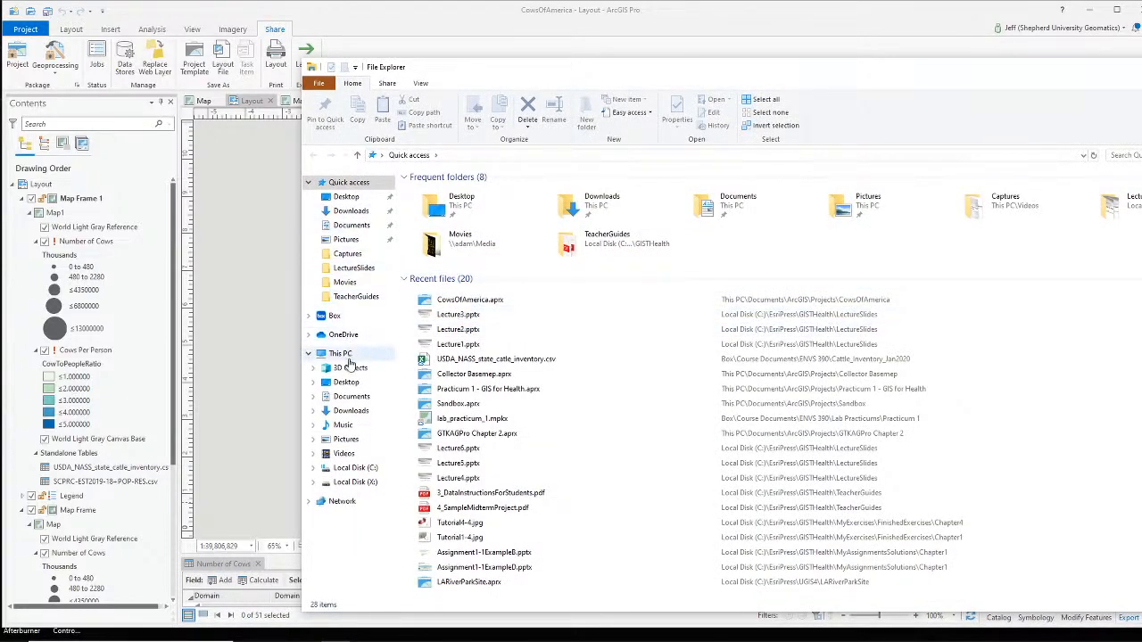
left_click(351, 474)
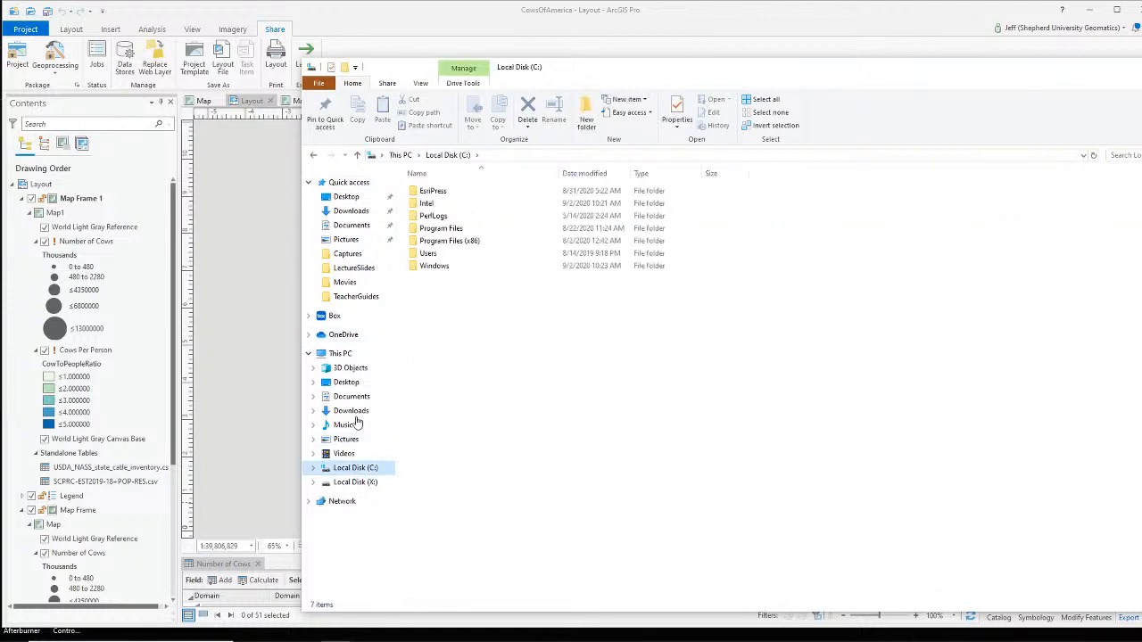
double_click(440, 191)
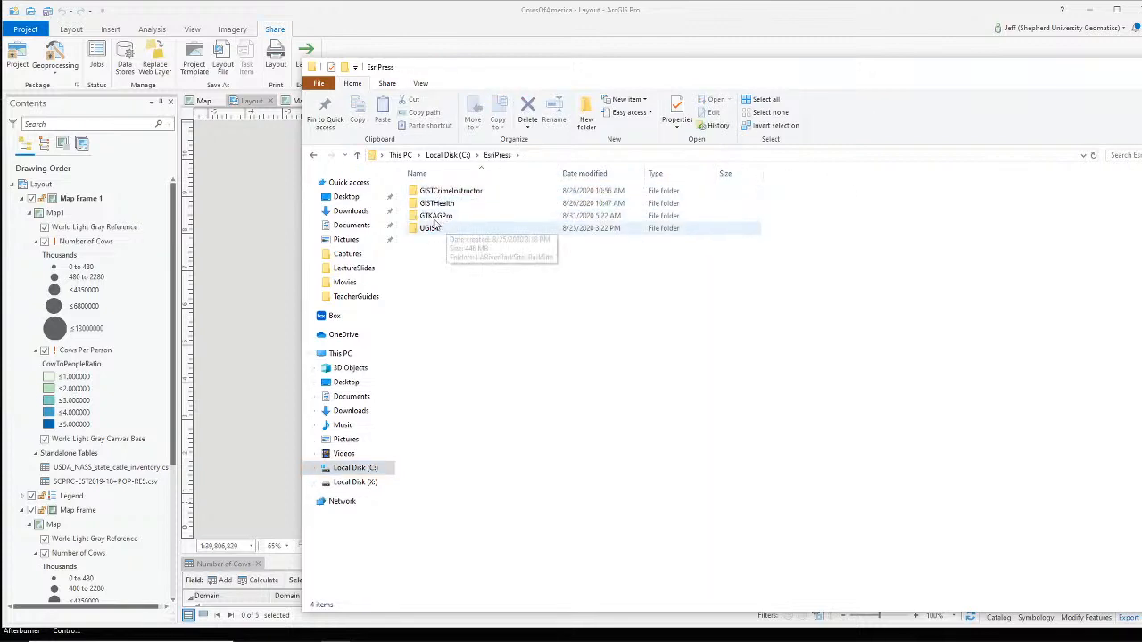
left_click(438, 156)
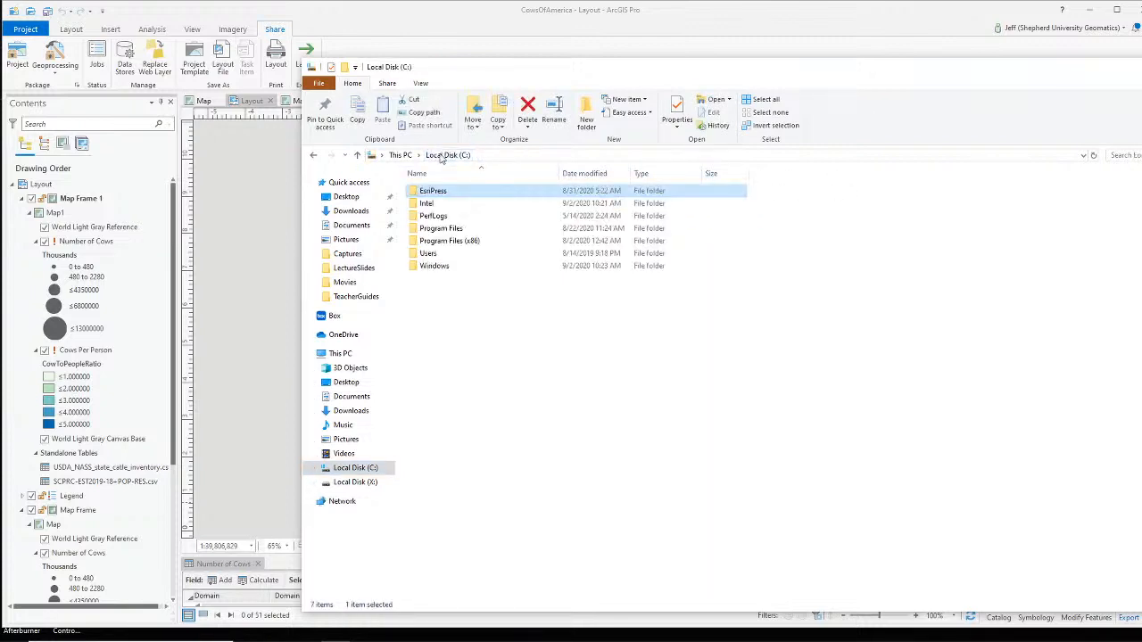
left_click(440, 254)
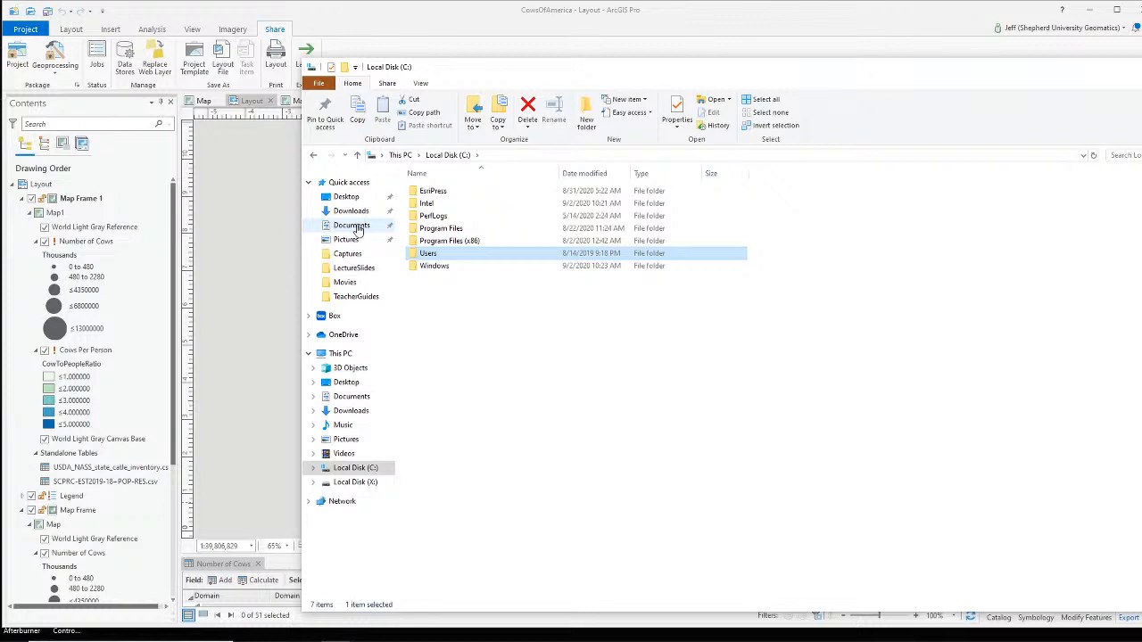
Open the exported Layout.pdf from Documents\ArcGIS\Projects\CowsOfAmerica and bring the whole page into view.
left_click(355, 227)
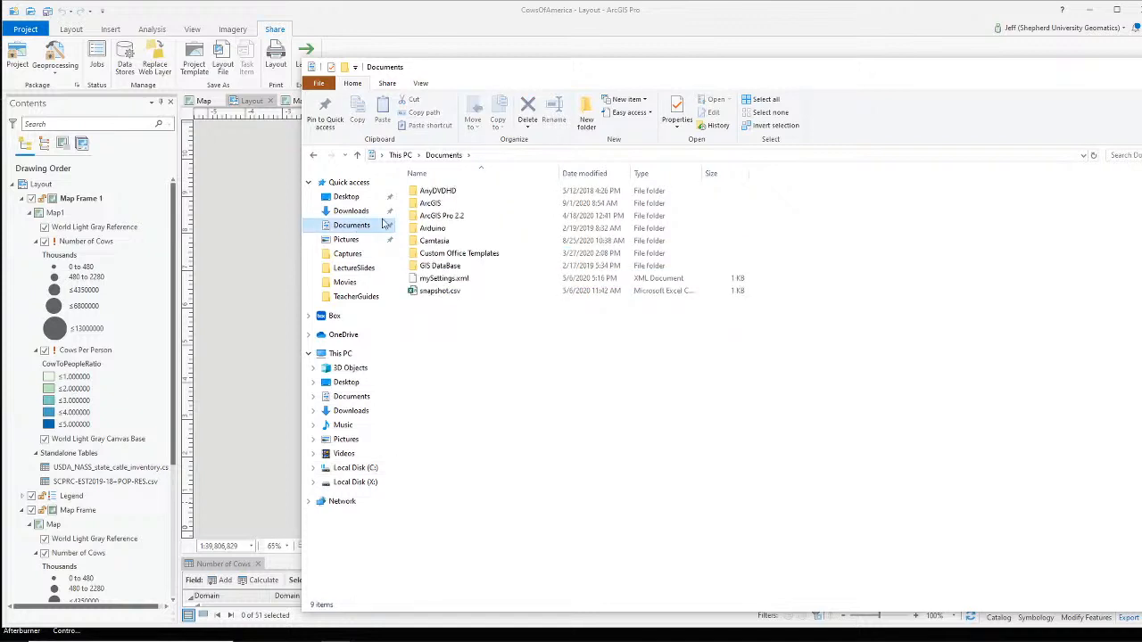
double_click(435, 204)
double_click(448, 207)
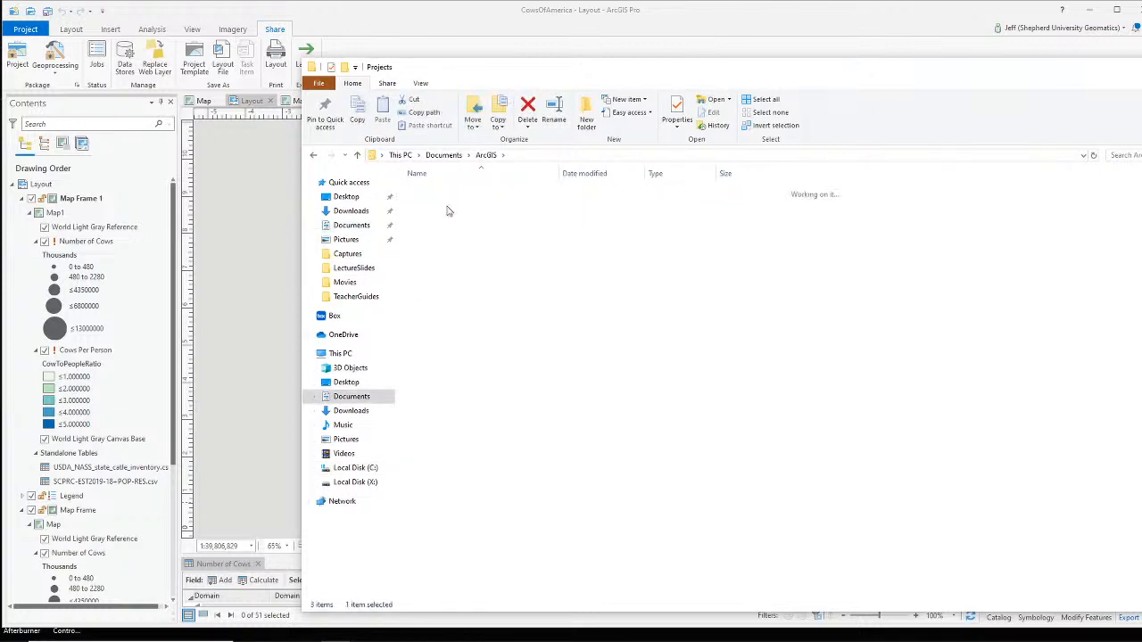
double_click(471, 204)
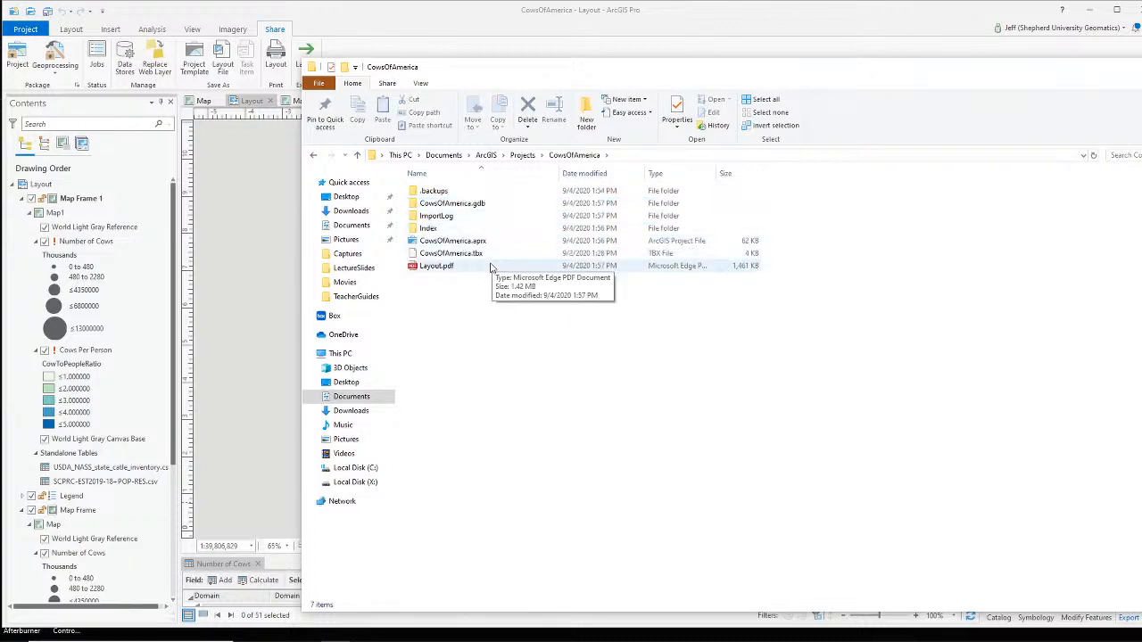
left_click(437, 266)
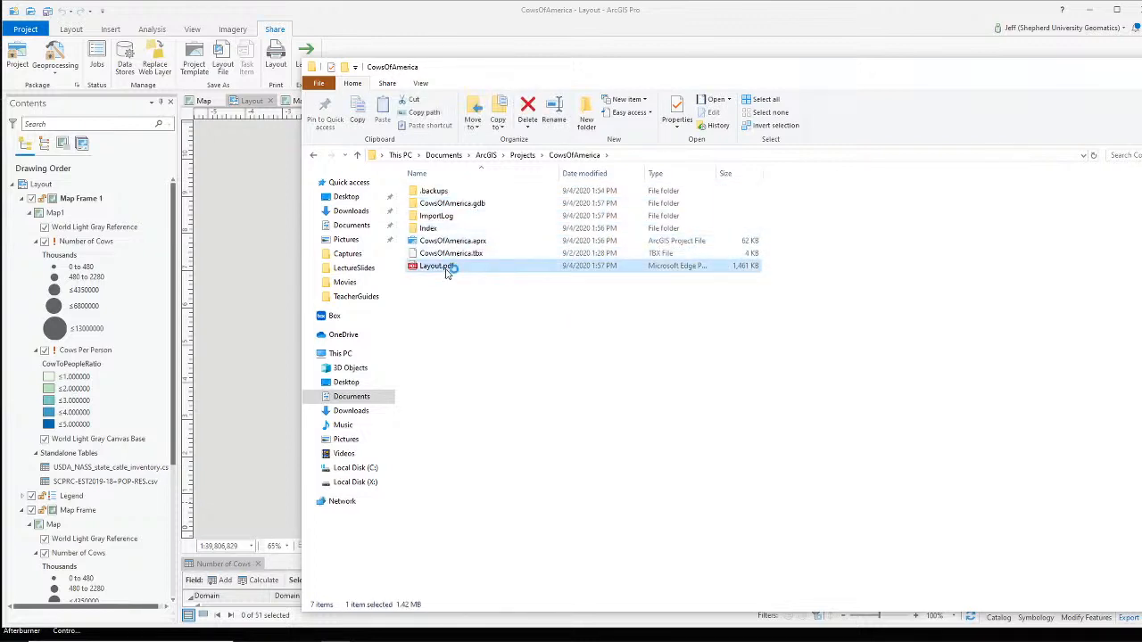
double_click(539, 264)
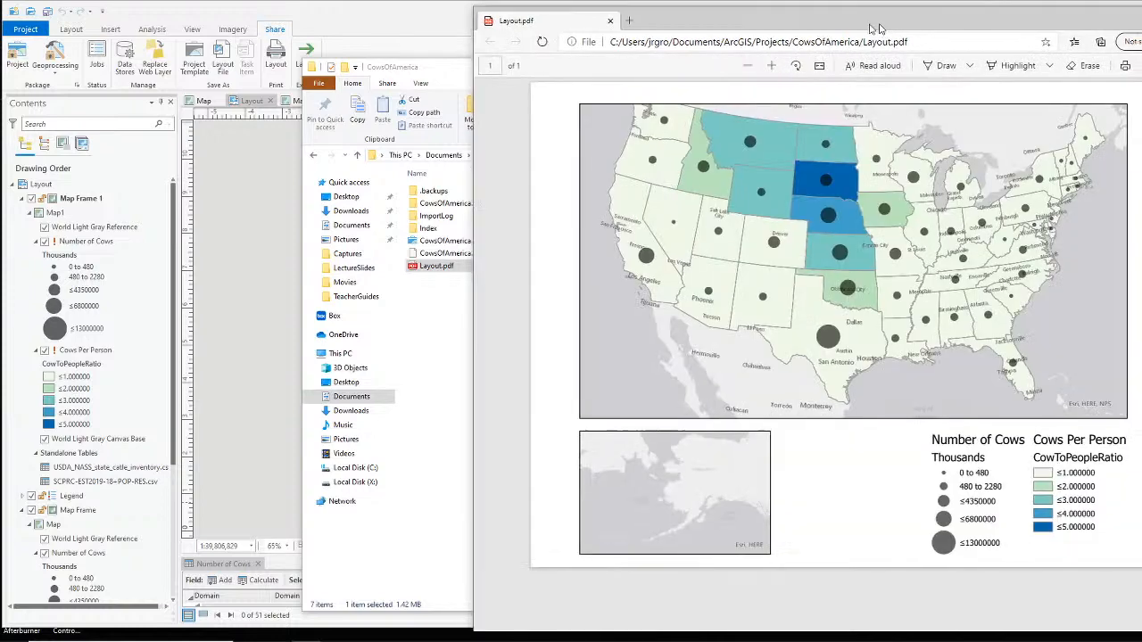
left_click_drag(883, 27, 578, 26)
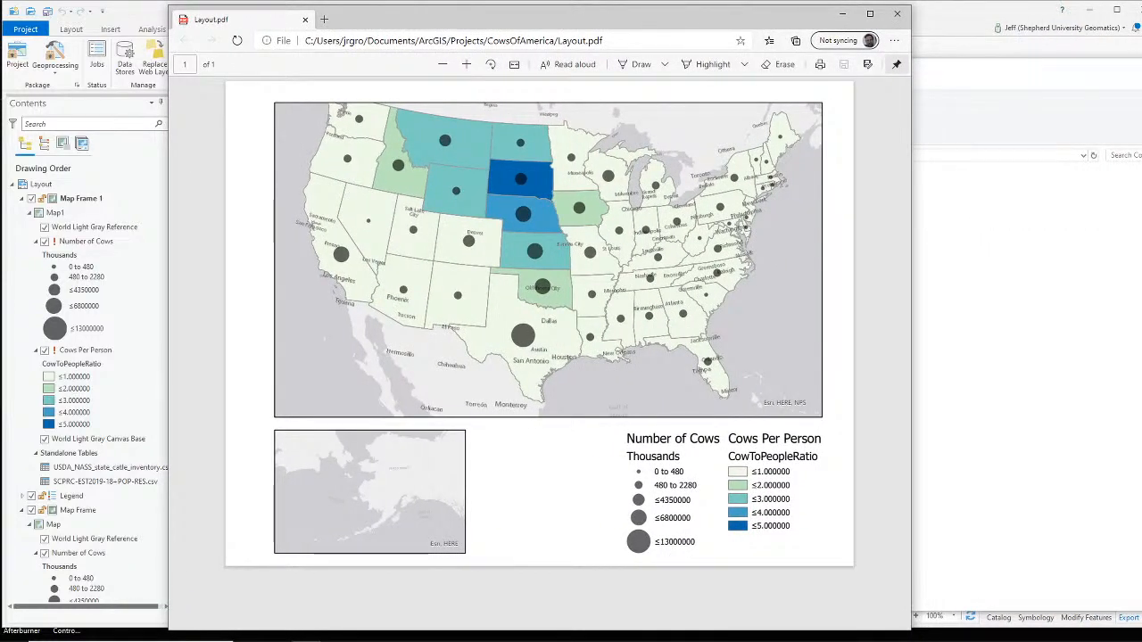
key("alt+Tab")
left_click_drag(551, 6, 586, 16)
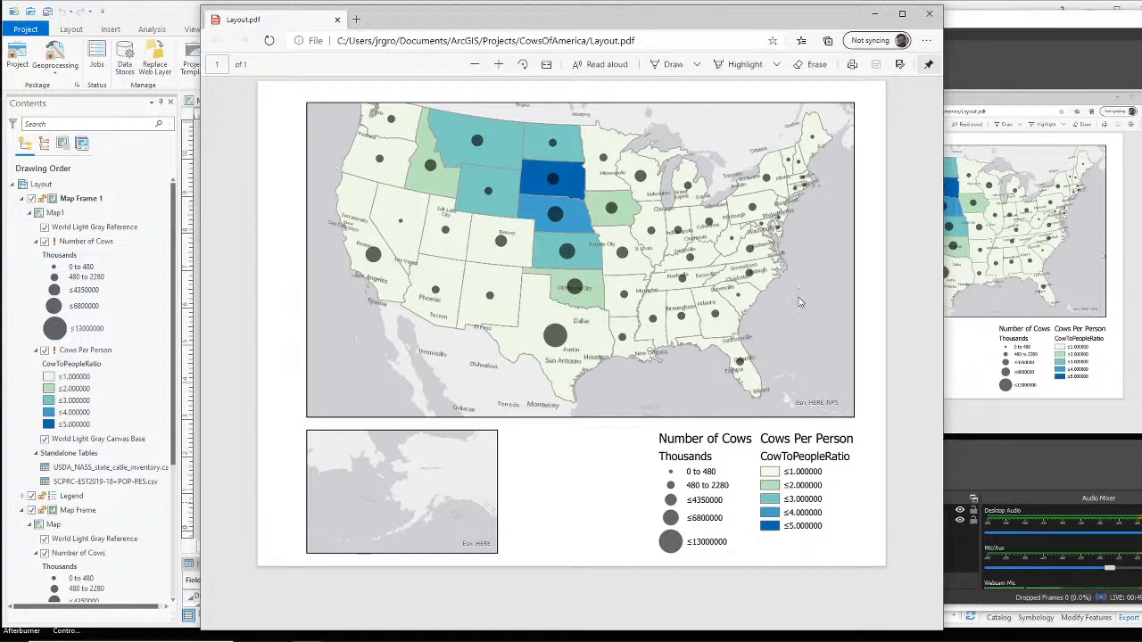
left_click(1125, 32)
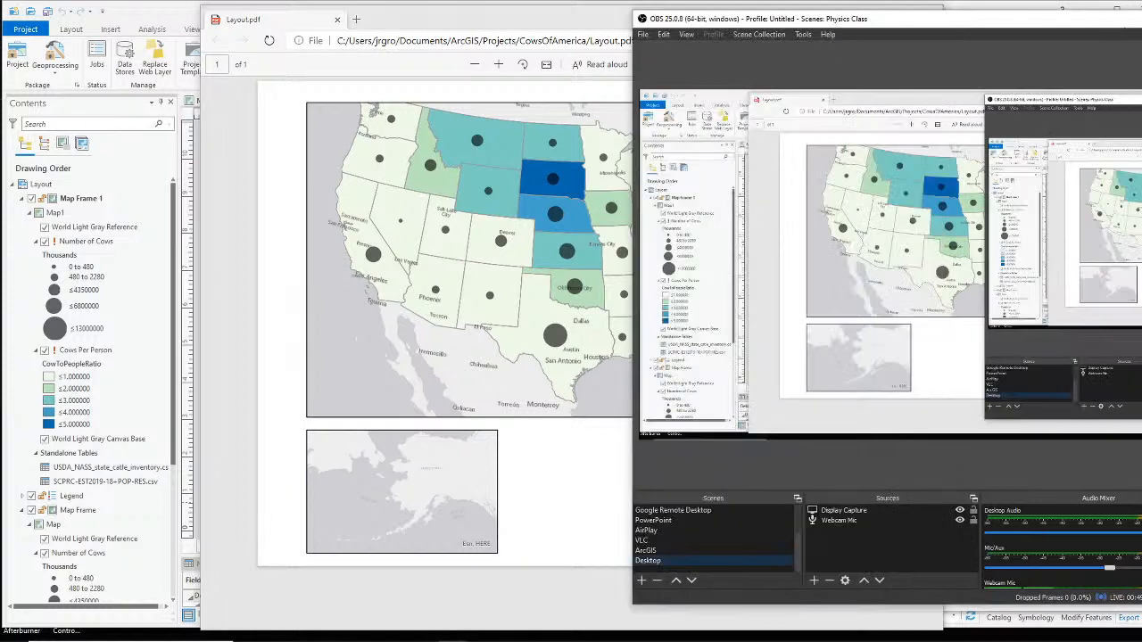
left_click(710, 528)
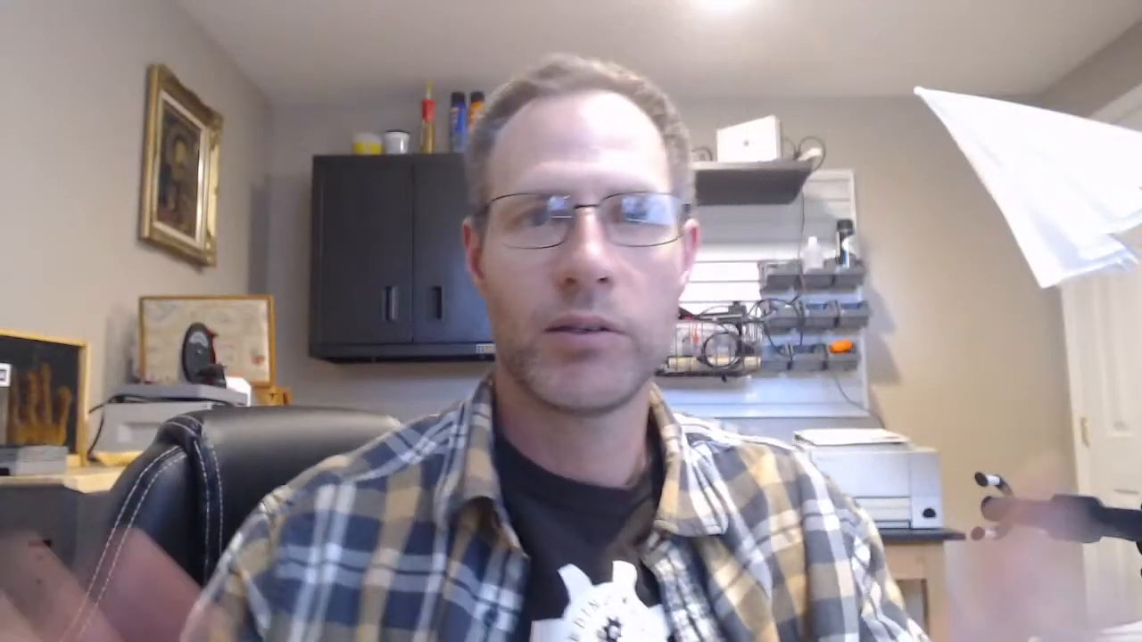